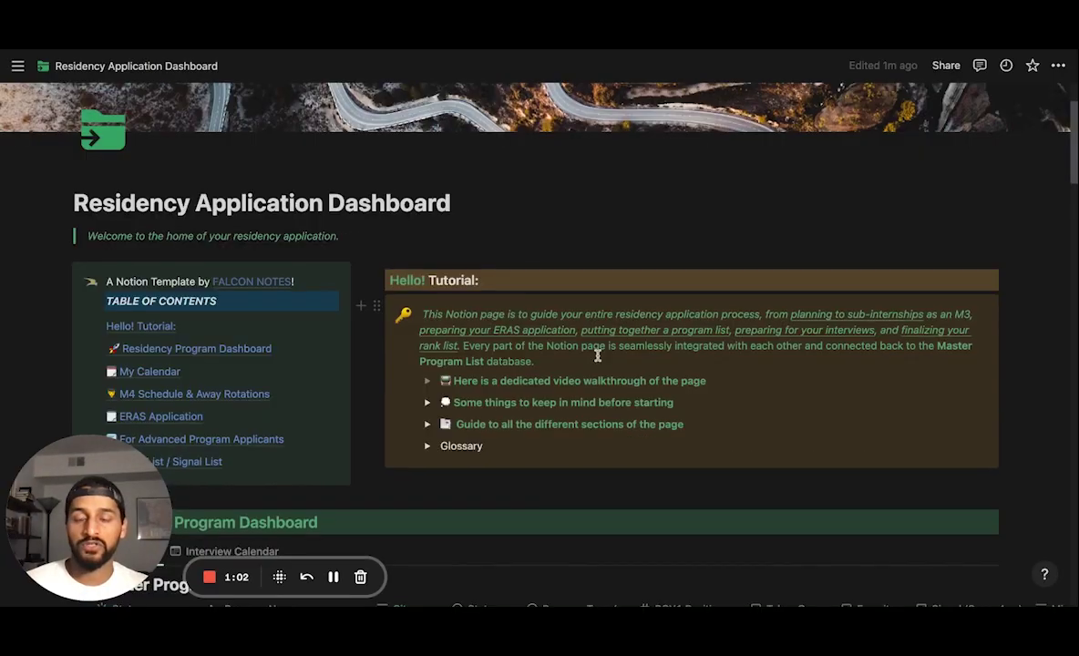
- Expand the guide to the page's different sections in the tutorial callout, review its entries, and collapse it again
scroll(597, 355, "down", 2)
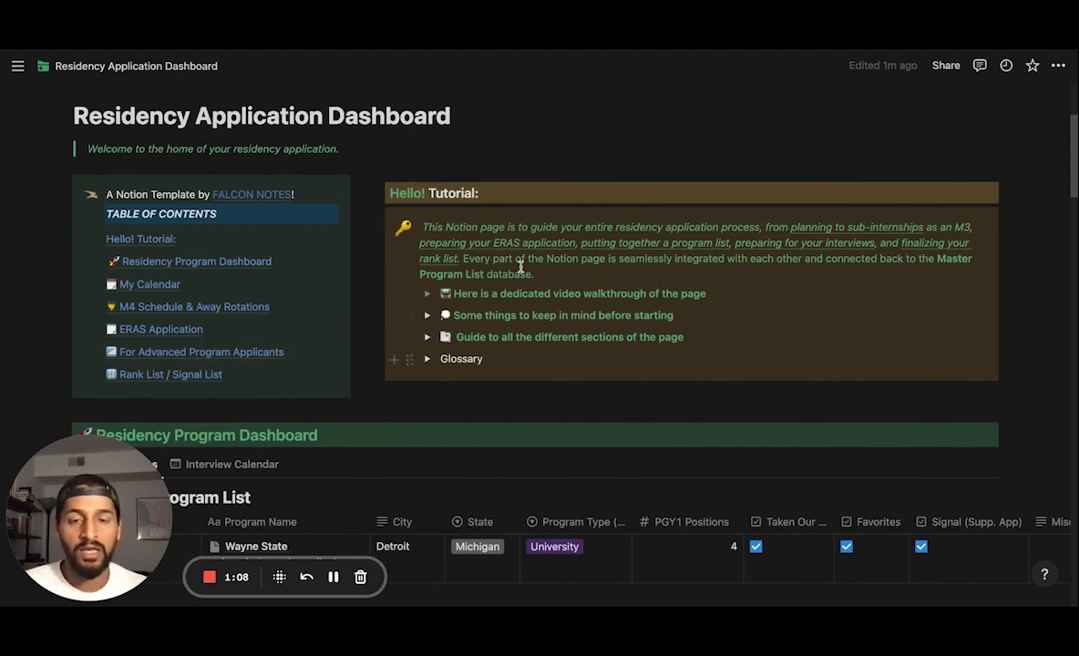
left_click(427, 336)
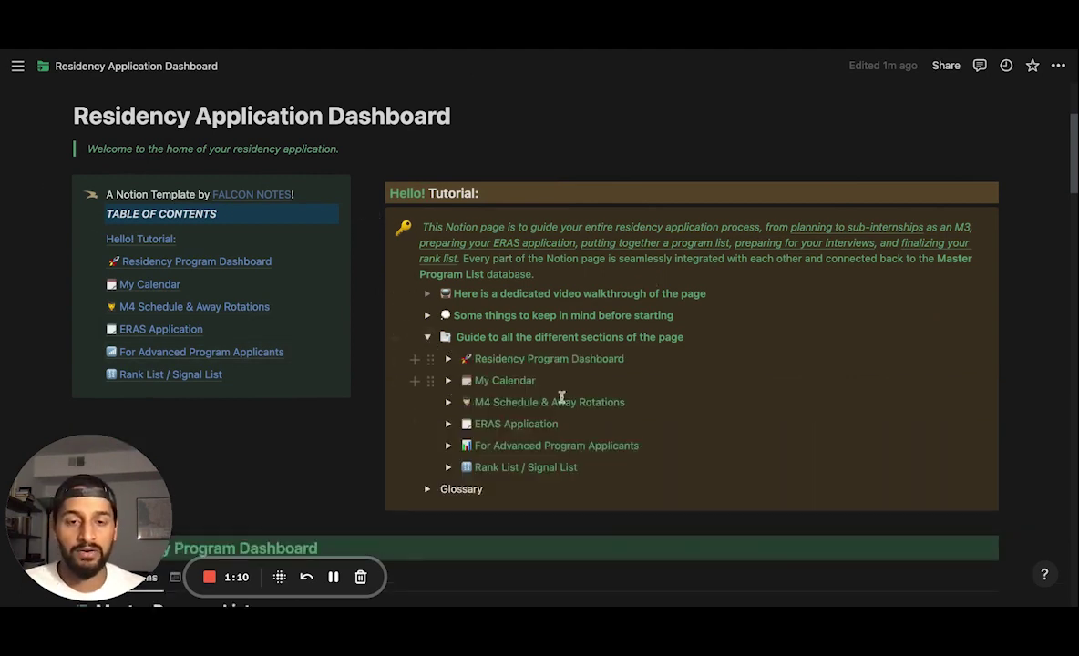
left_click(427, 337)
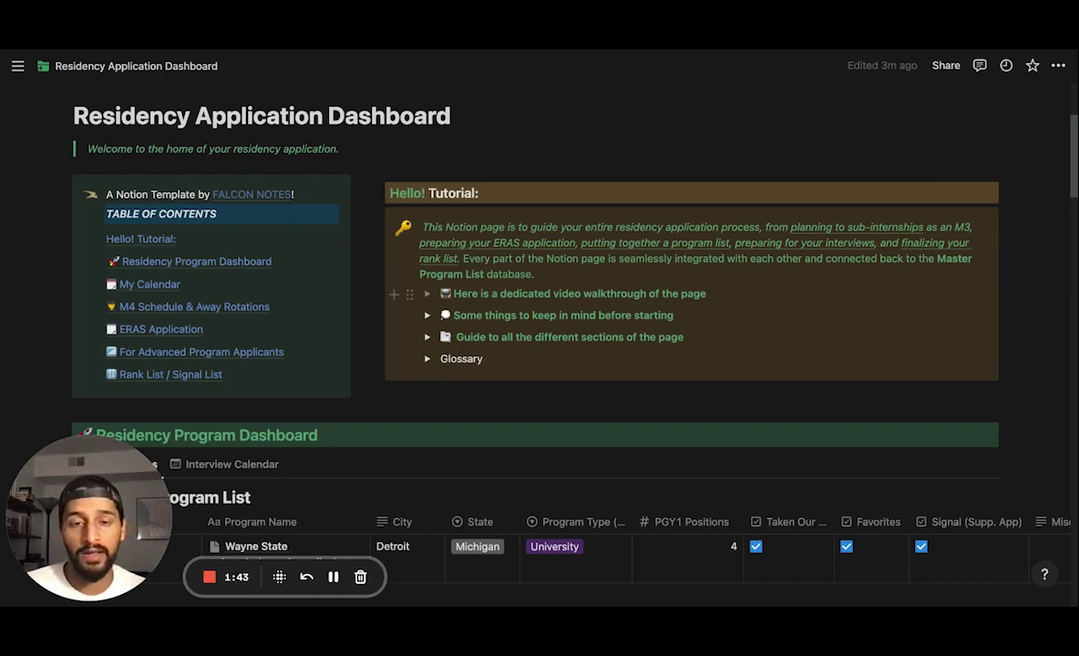
- Open the Wayne State University/Detroit Medical Center entry from the Master Program List in side peek
scroll(608, 264, "down", 1)
scroll(607, 265, "down", 5)
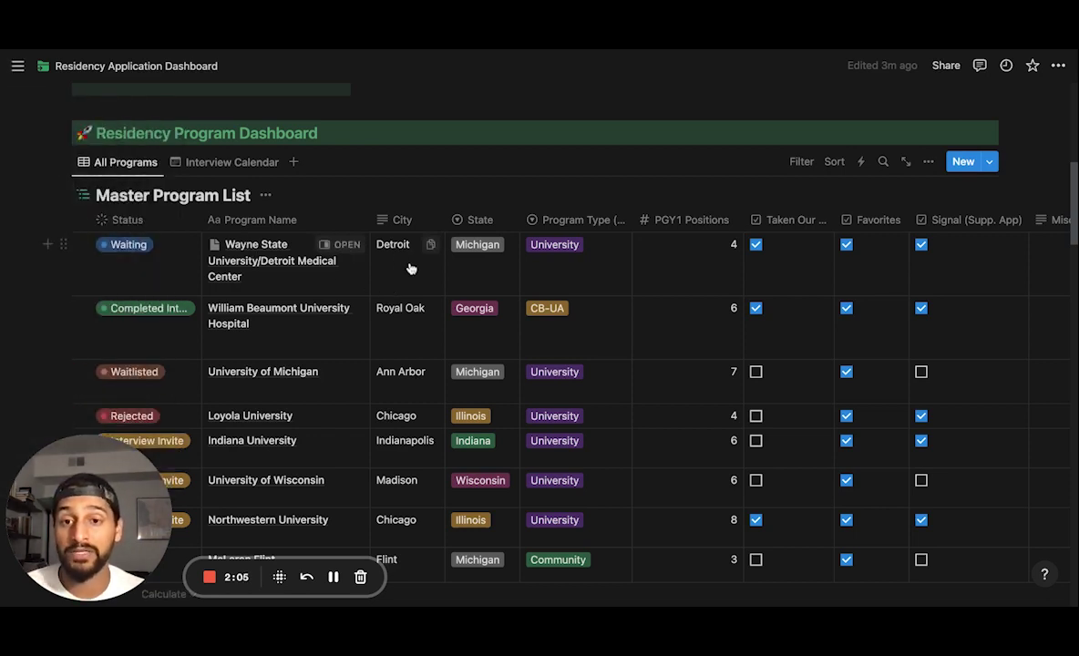
scroll(405, 285, "down", 1)
scroll(405, 285, "down", 1)
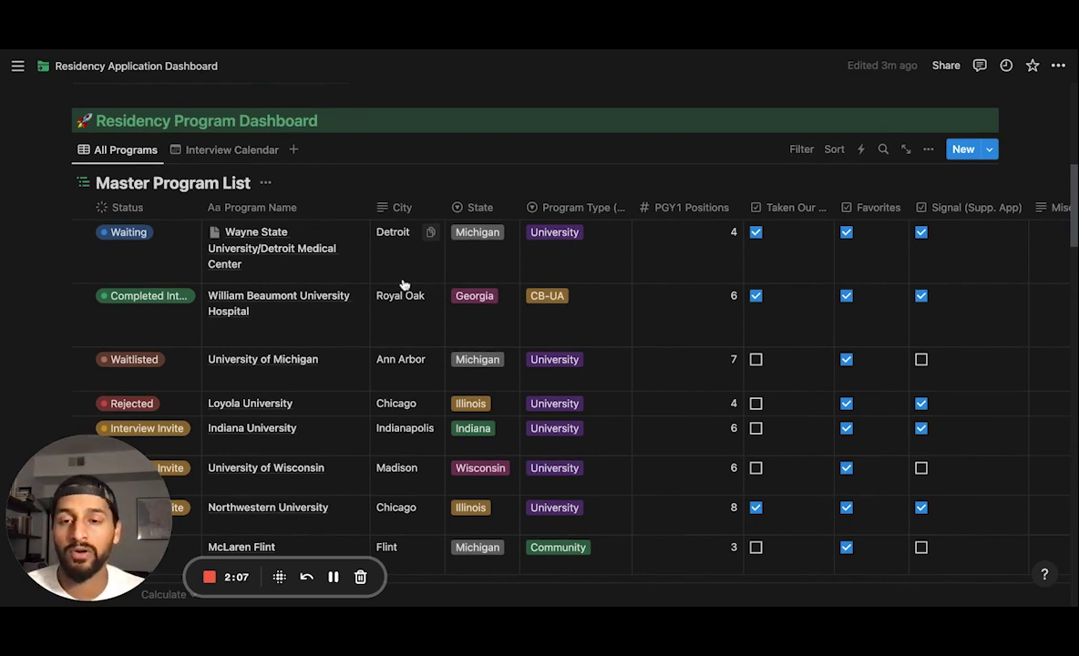
scroll(405, 285, "down", 1)
scroll(405, 286, "down", 1)
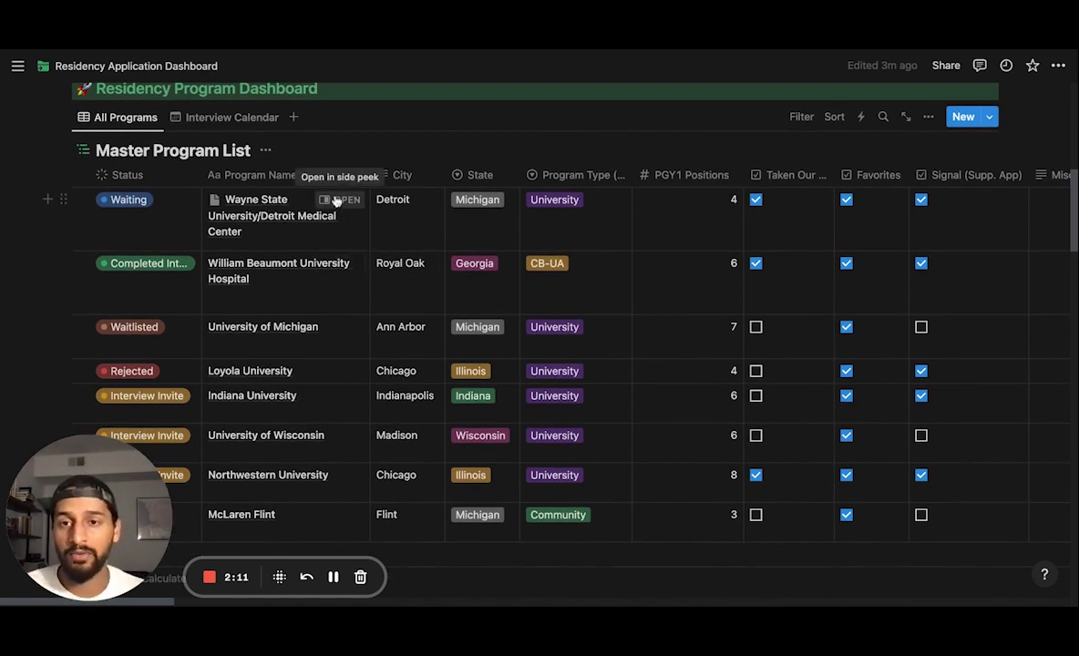
left_click(337, 201)
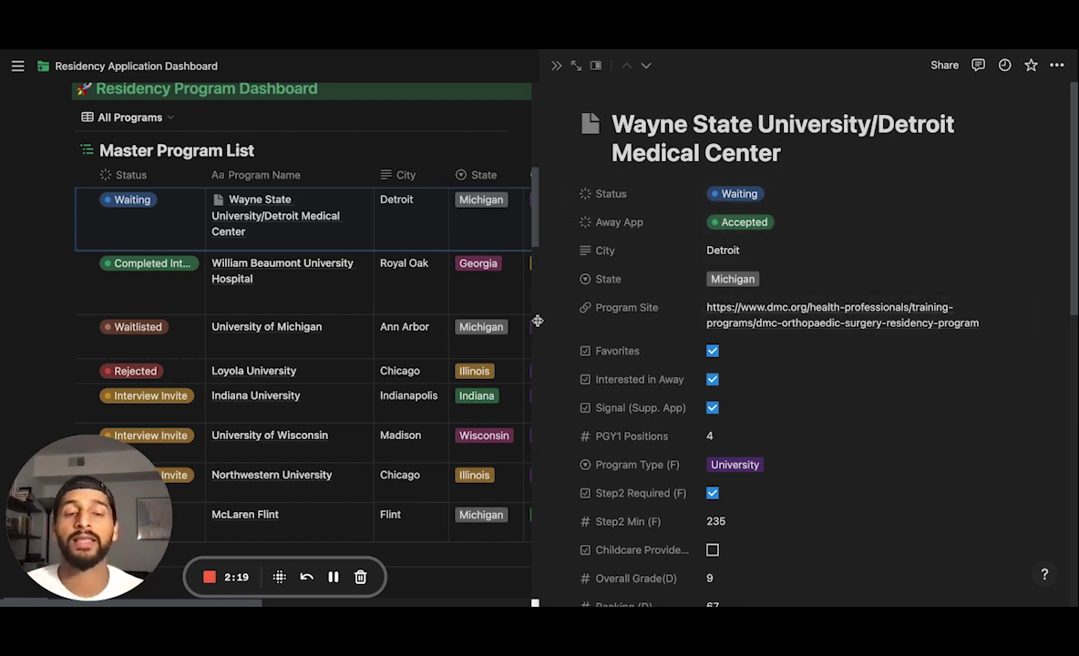
- Review the available Status and Away App options for the Wayne State entry without changing either value
left_click(741, 195)
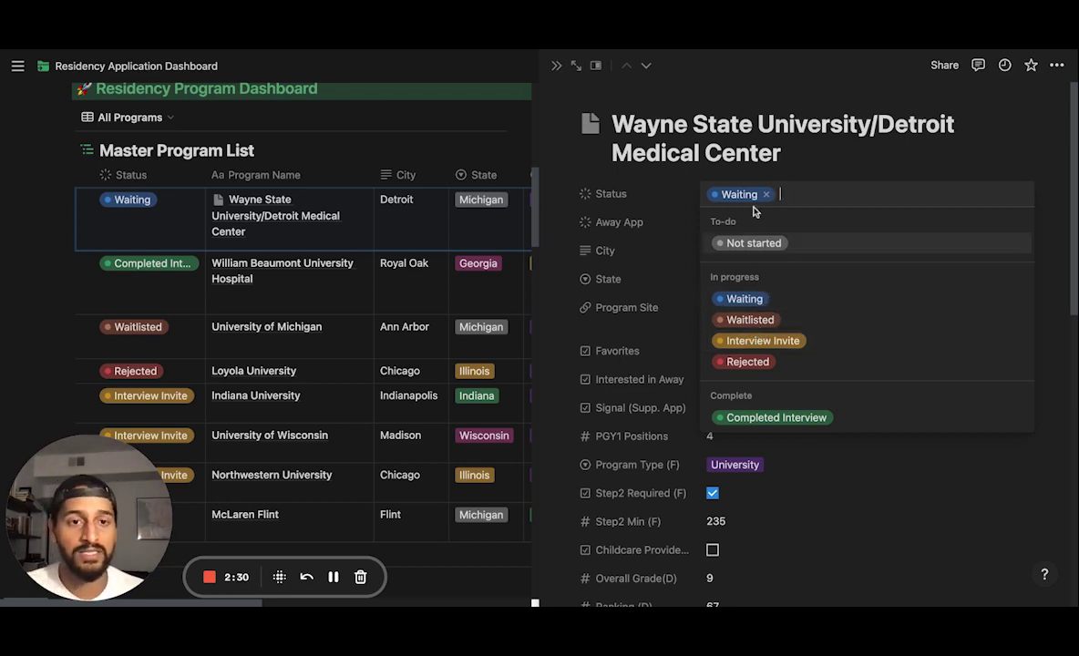
left_click(660, 200)
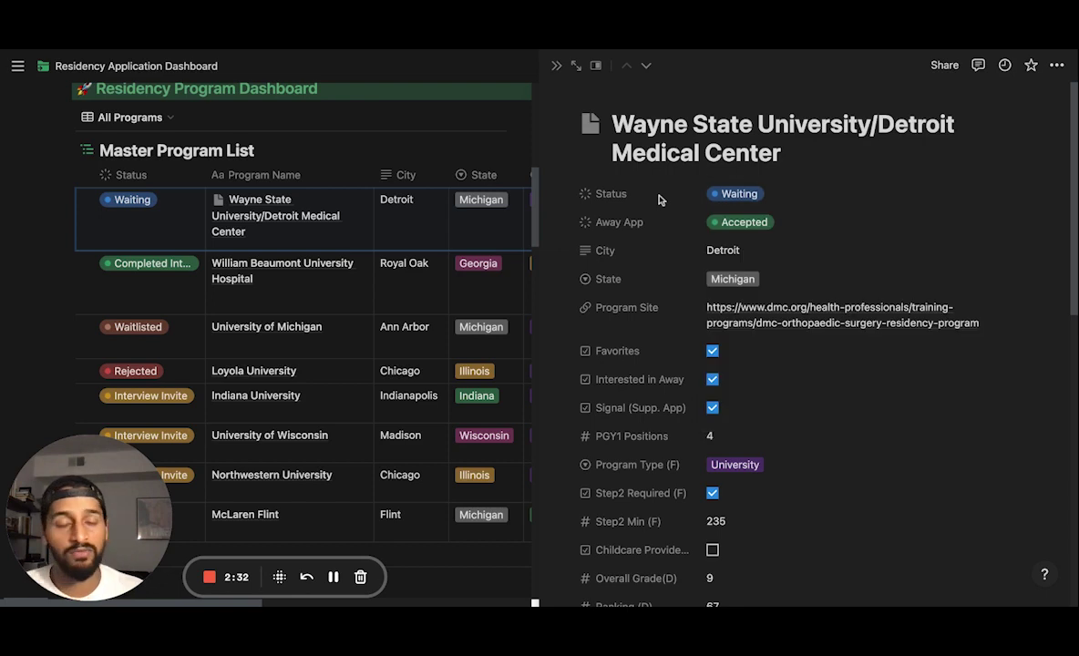
left_click(745, 231)
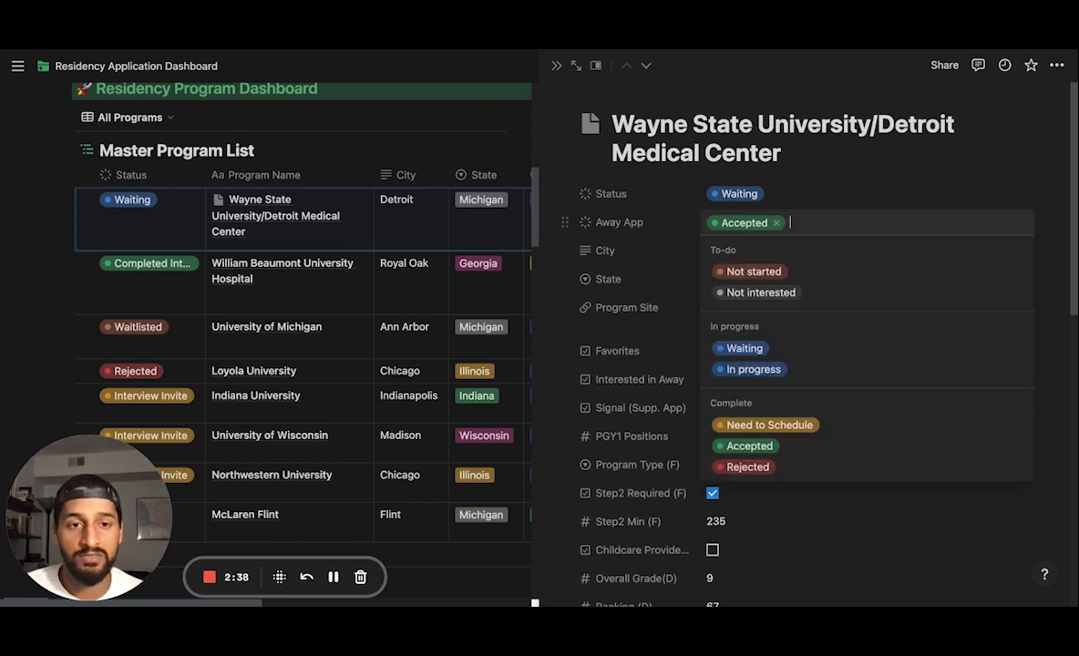
left_click(645, 213)
- Uncheck Signal (Supp. App) for the Wayne State entry and enter 4 for PGY1 Positions
scroll(696, 321, "down", 1)
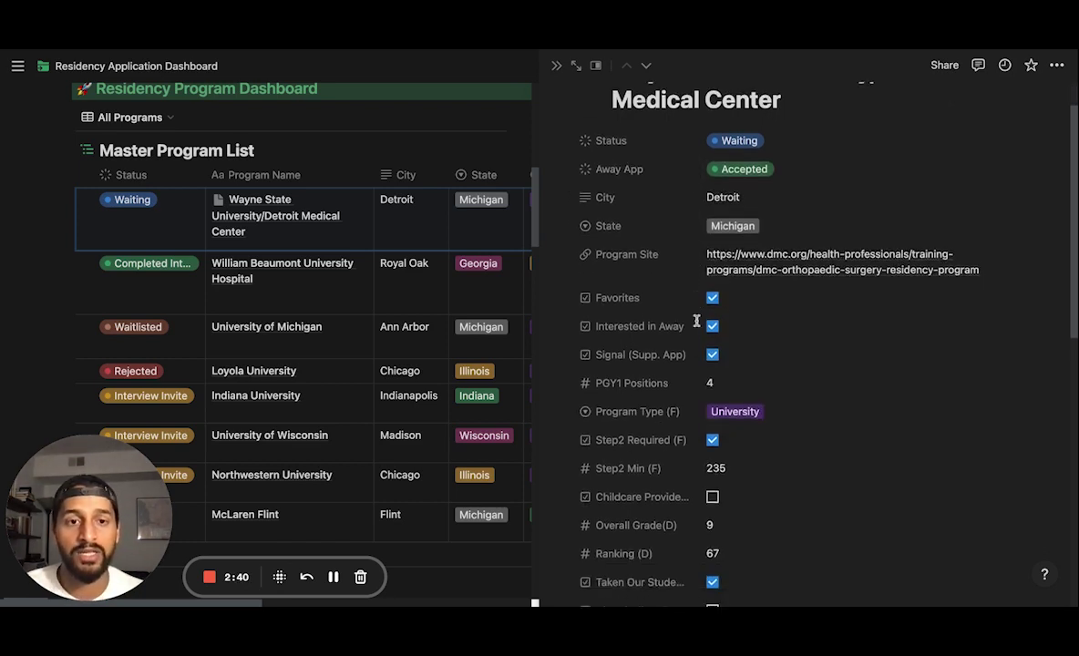
scroll(696, 321, "down", 1)
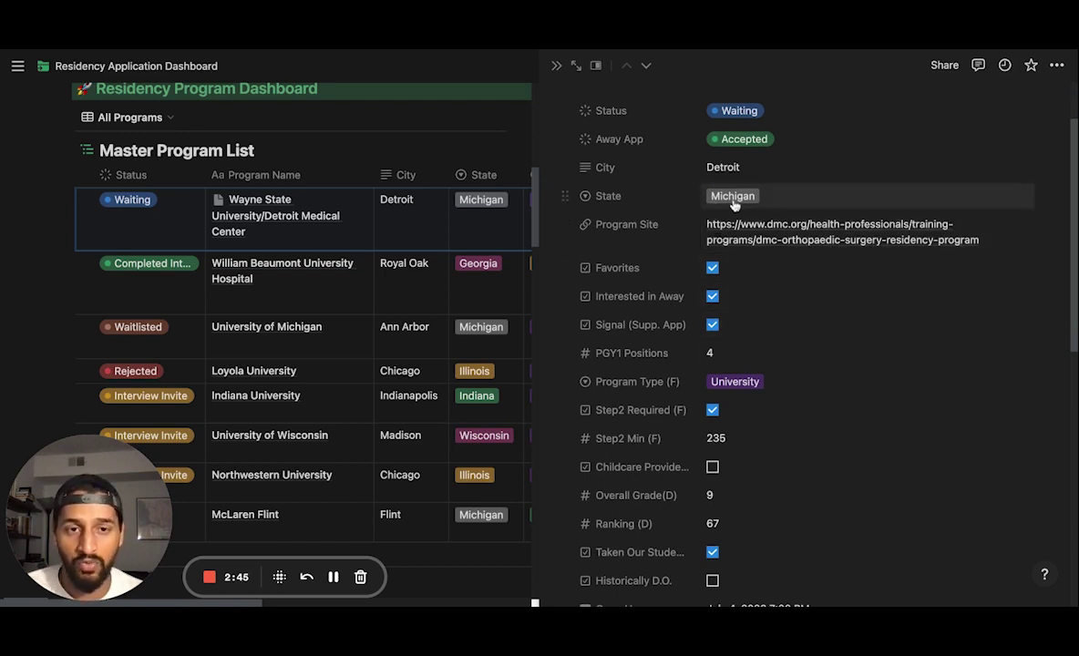
scroll(736, 326, "down", 2)
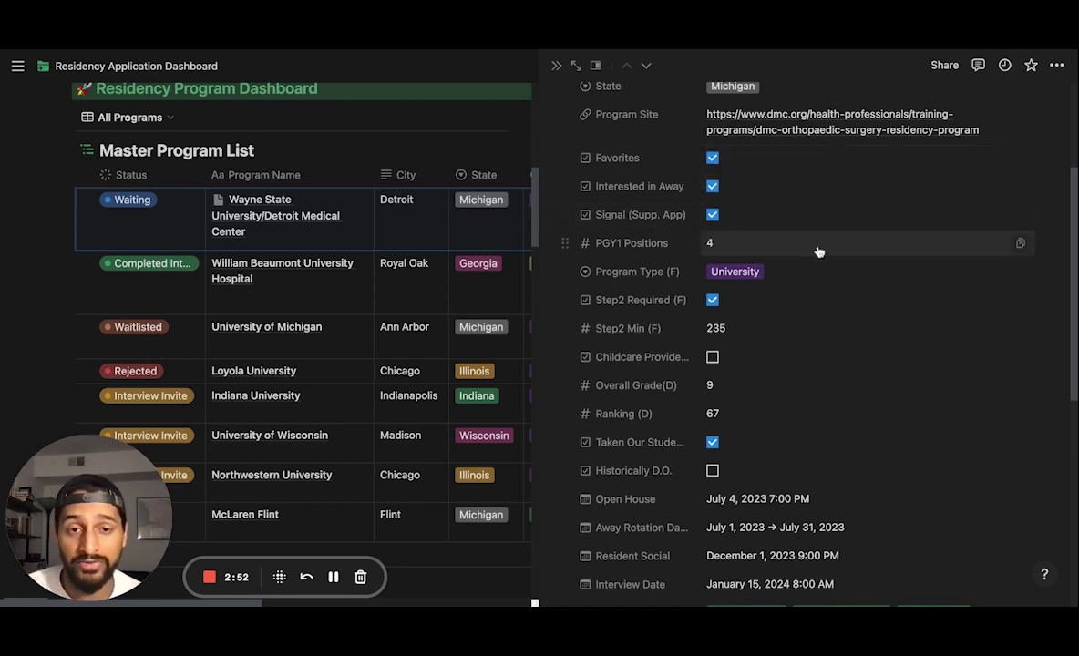
left_click(712, 214)
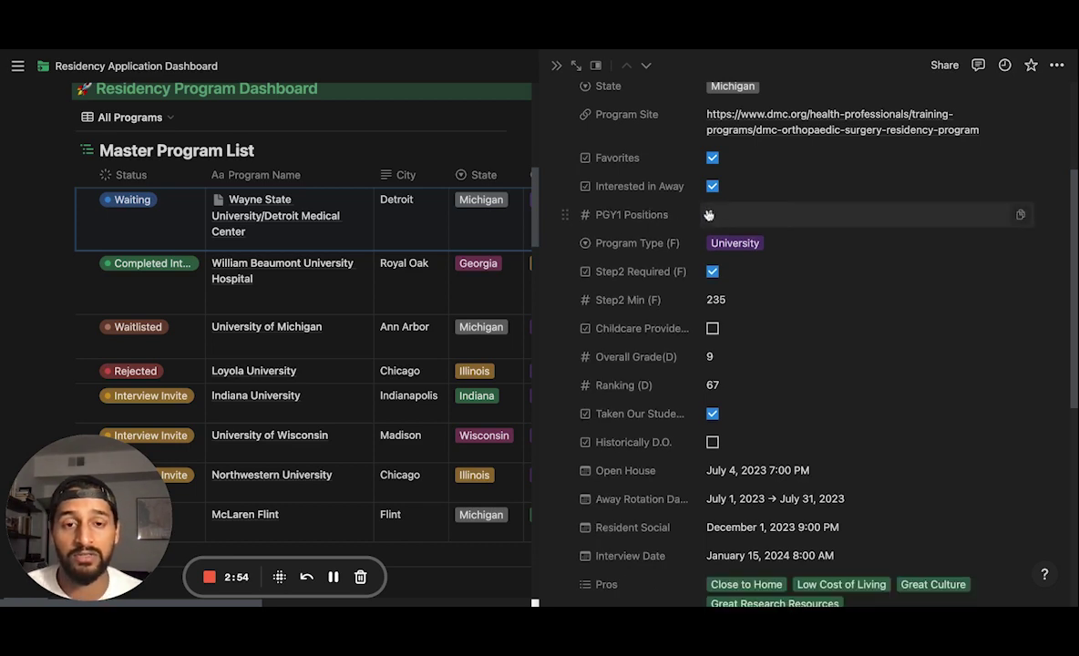
left_click(708, 215)
type("4")
key("Return")
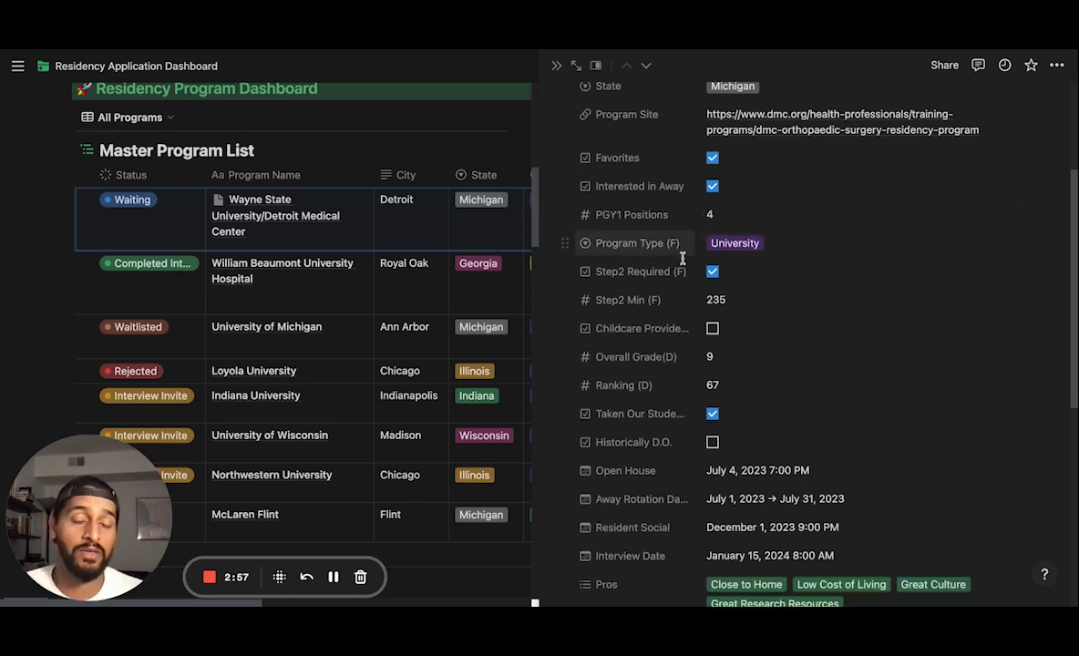
- Examine the Wayne State entry's requirements, grade, ranking, key dates, and pros and cons properties
scroll(755, 388, "down", 1)
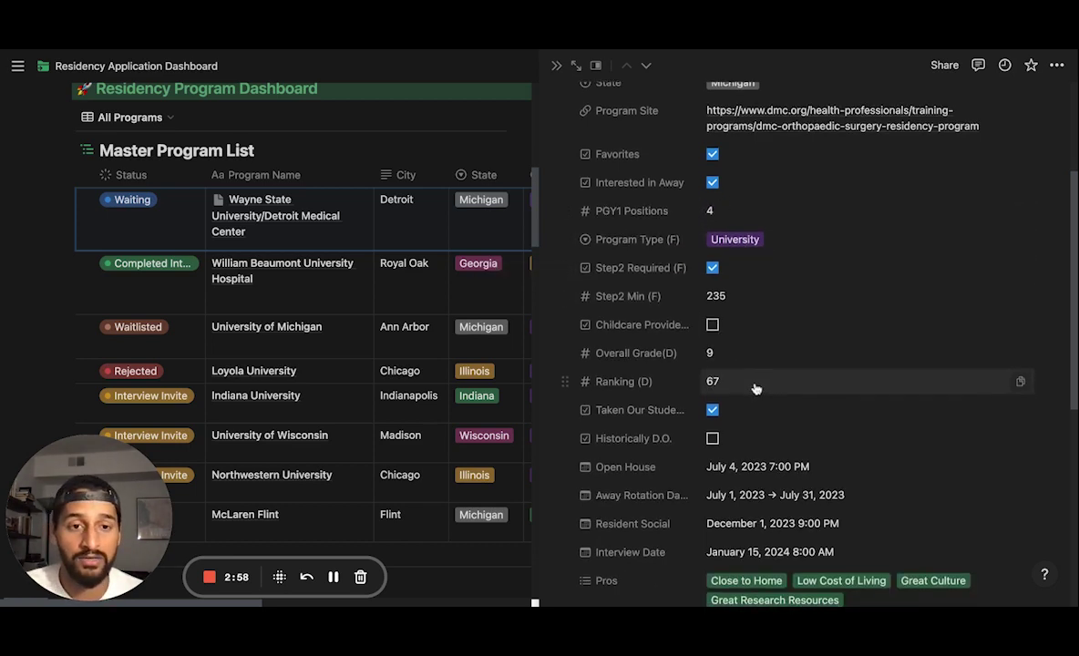
scroll(755, 388, "down", 3)
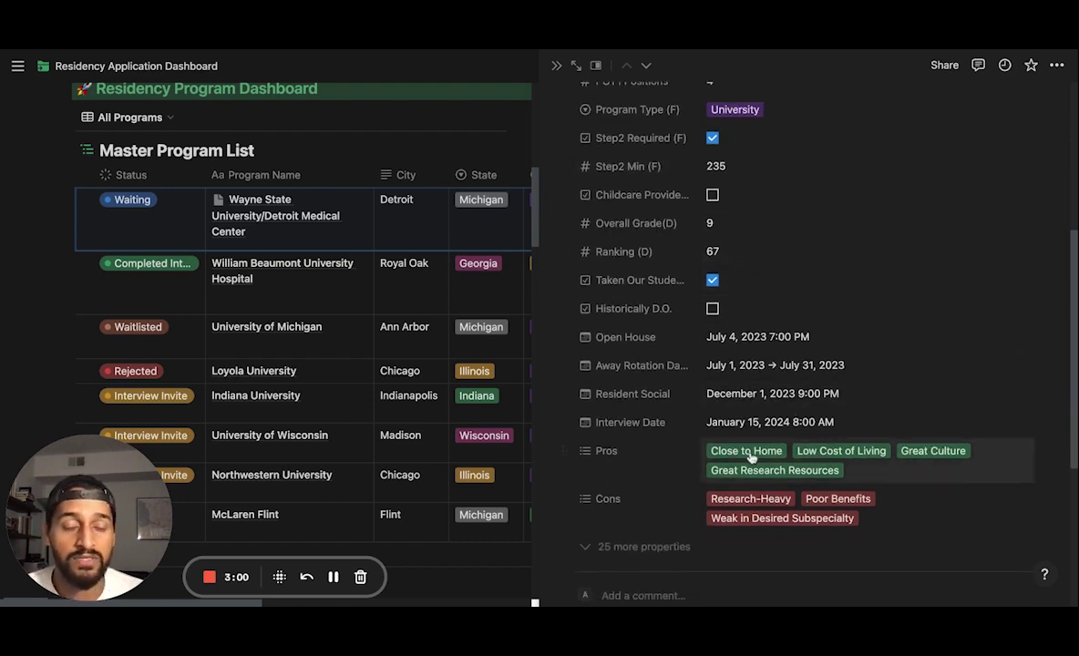
scroll(751, 455, "down", 2)
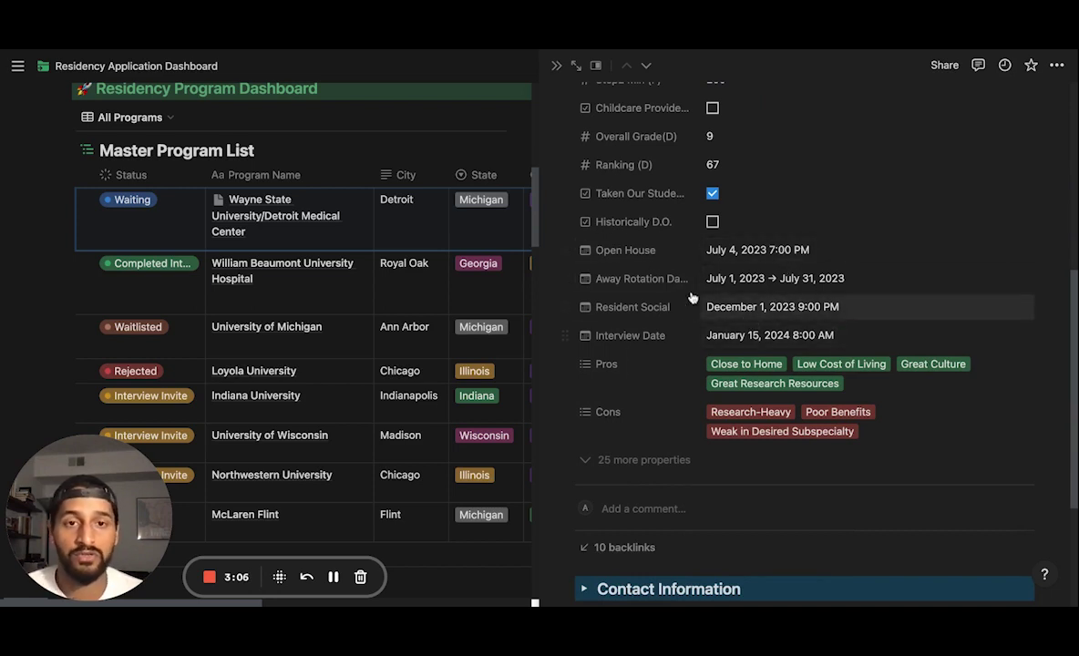
scroll(638, 328, "up", 1)
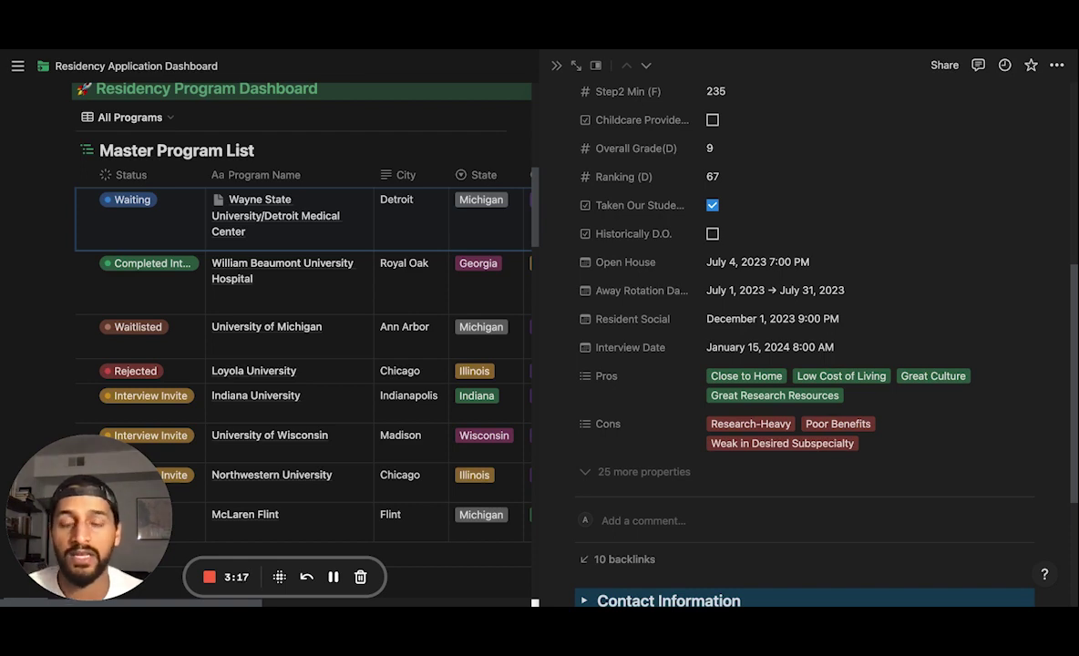
scroll(681, 320, "up", 3)
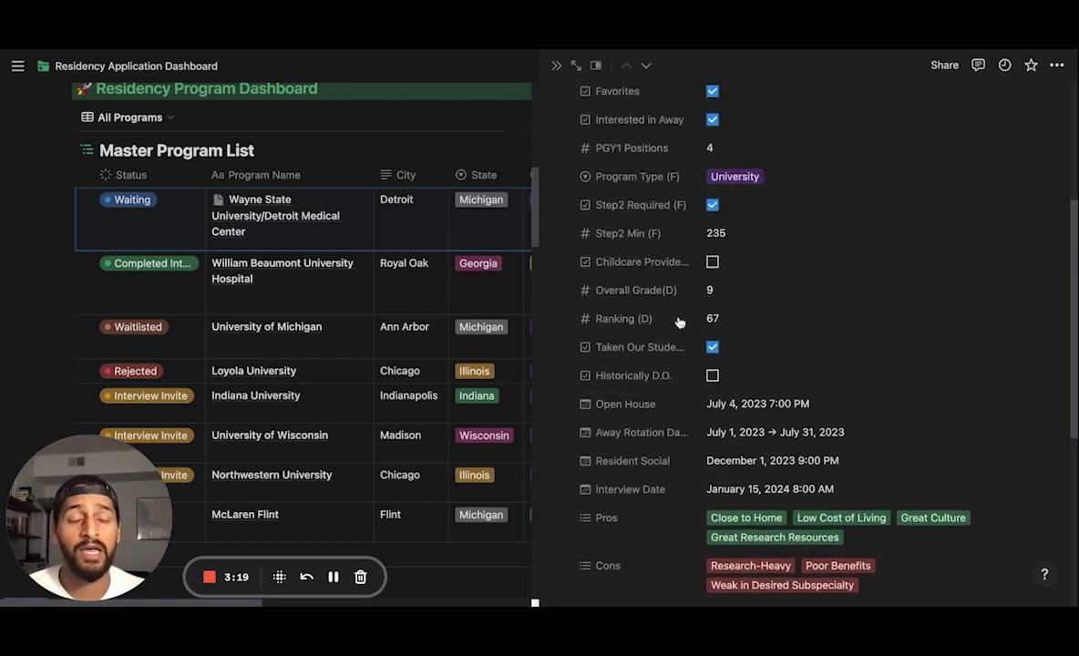
scroll(678, 322, "up", 3)
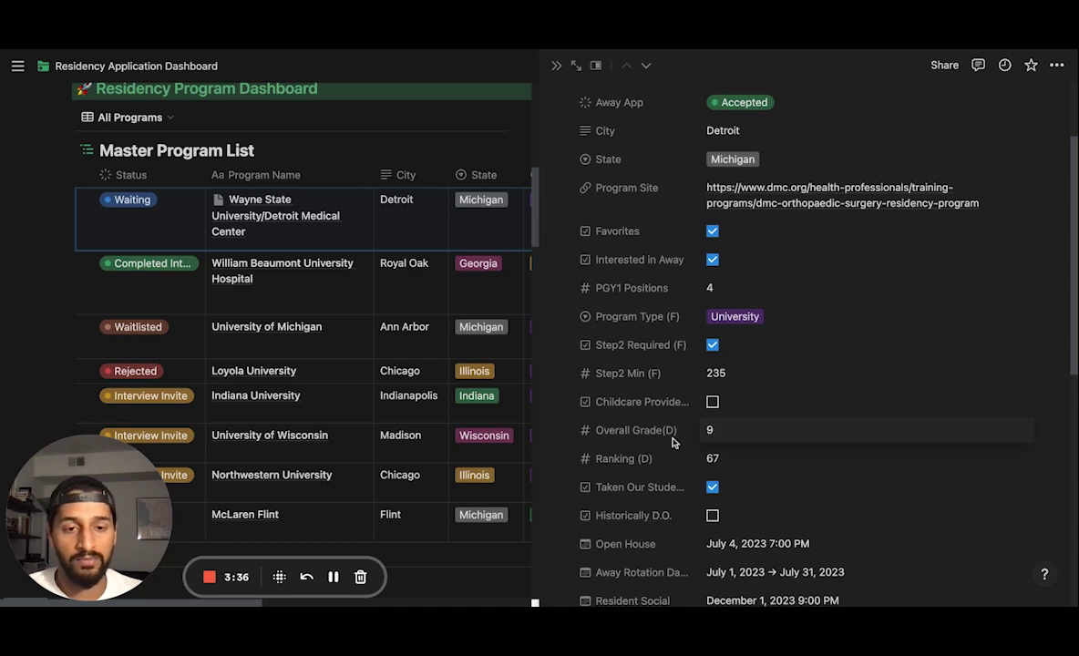
key("Return")
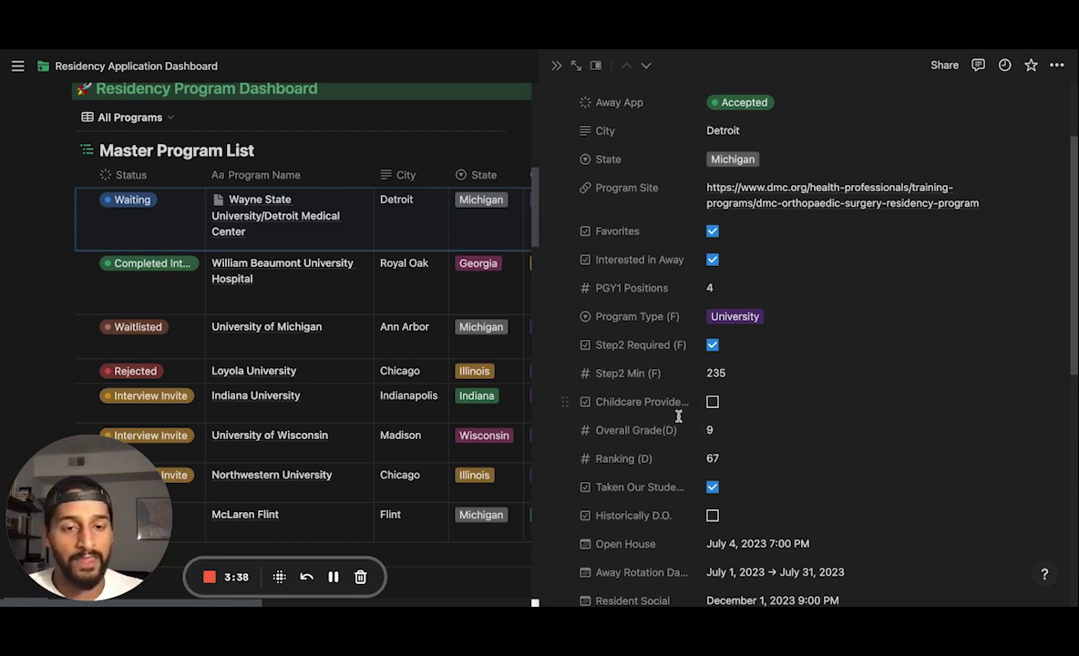
- Delete the Childcare Provided (F) property from the Master Program List
scroll(676, 401, "down", 1)
scroll(677, 412, "down", 1)
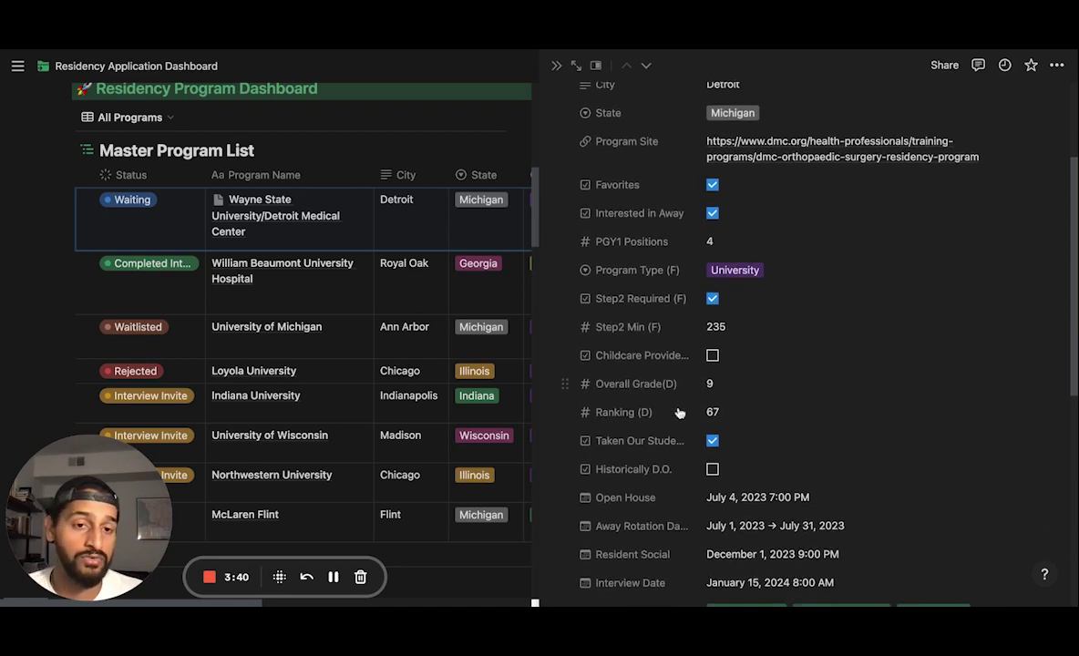
scroll(665, 384, "down", 1)
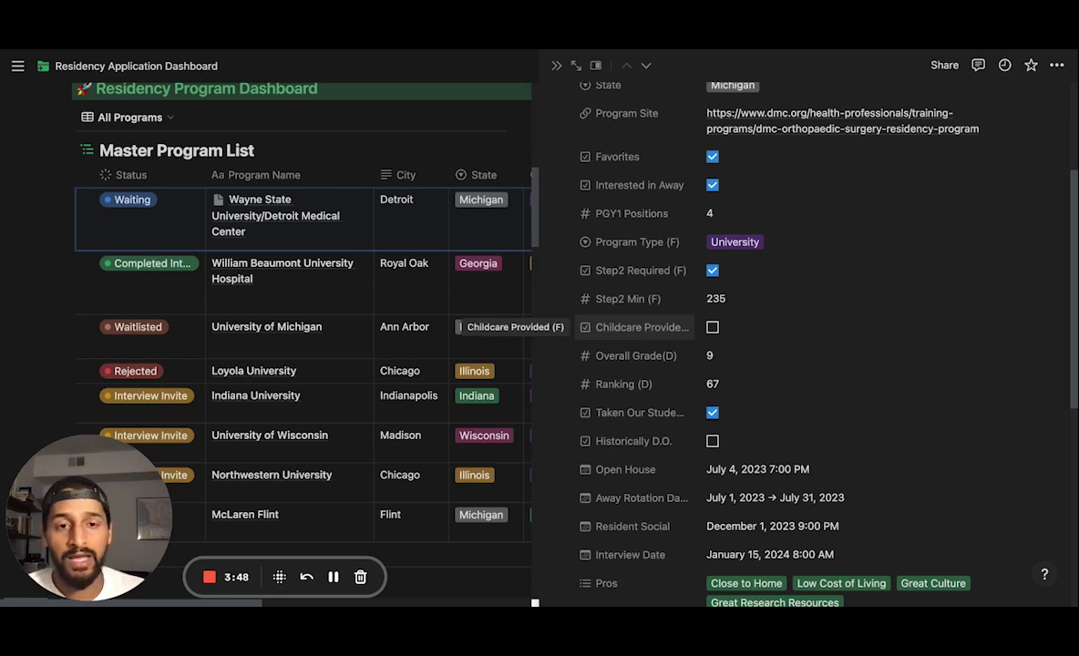
left_click(637, 328)
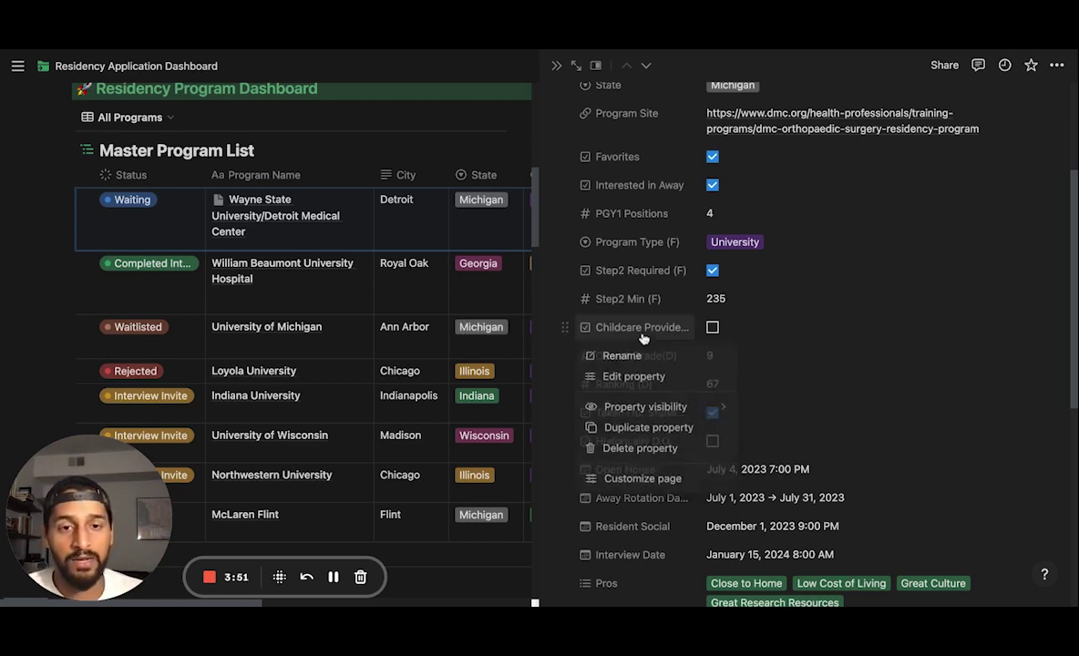
left_click(663, 450)
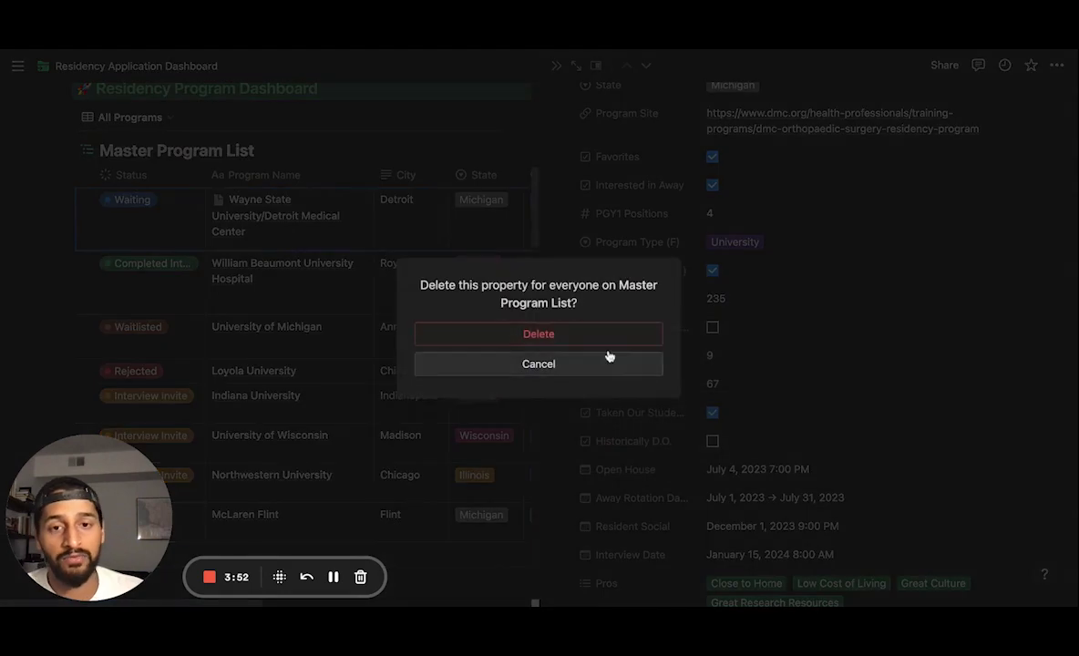
left_click(605, 342)
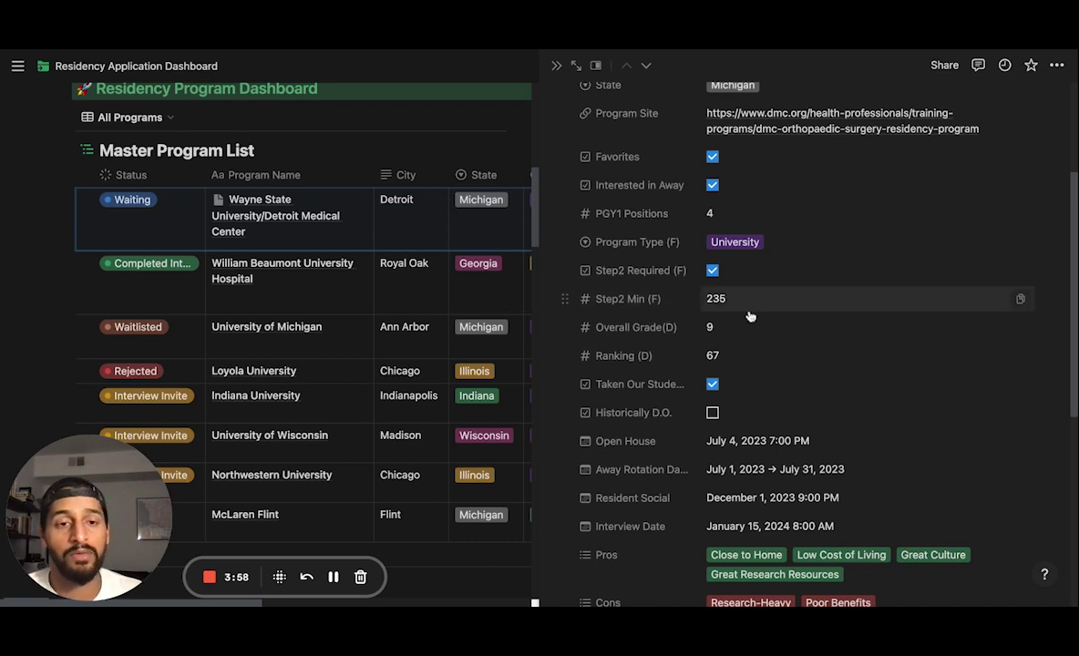
- Expand the Contact Information section in the Wayne State page body and review its director and coordinator fields
scroll(697, 305, "down", 1)
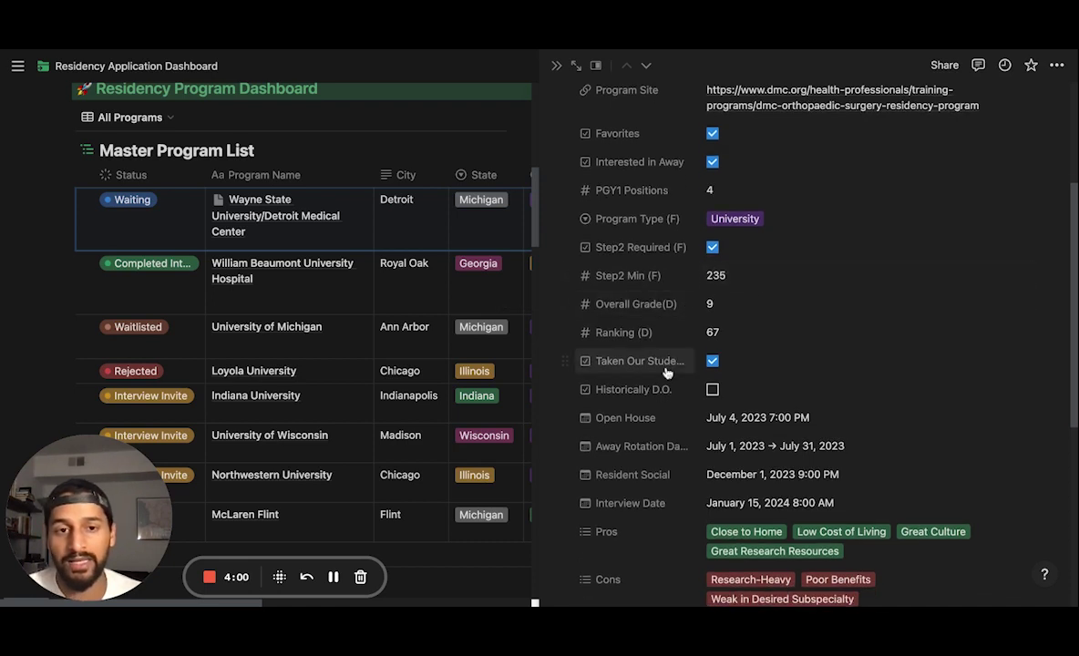
scroll(668, 372, "down", 5)
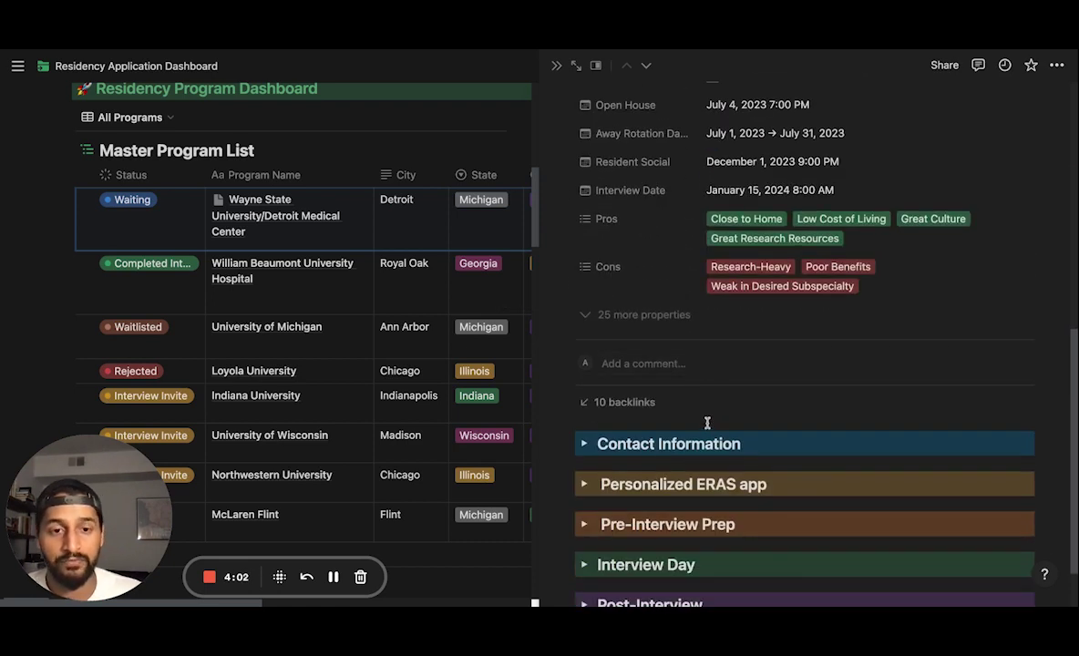
scroll(707, 422, "down", 1)
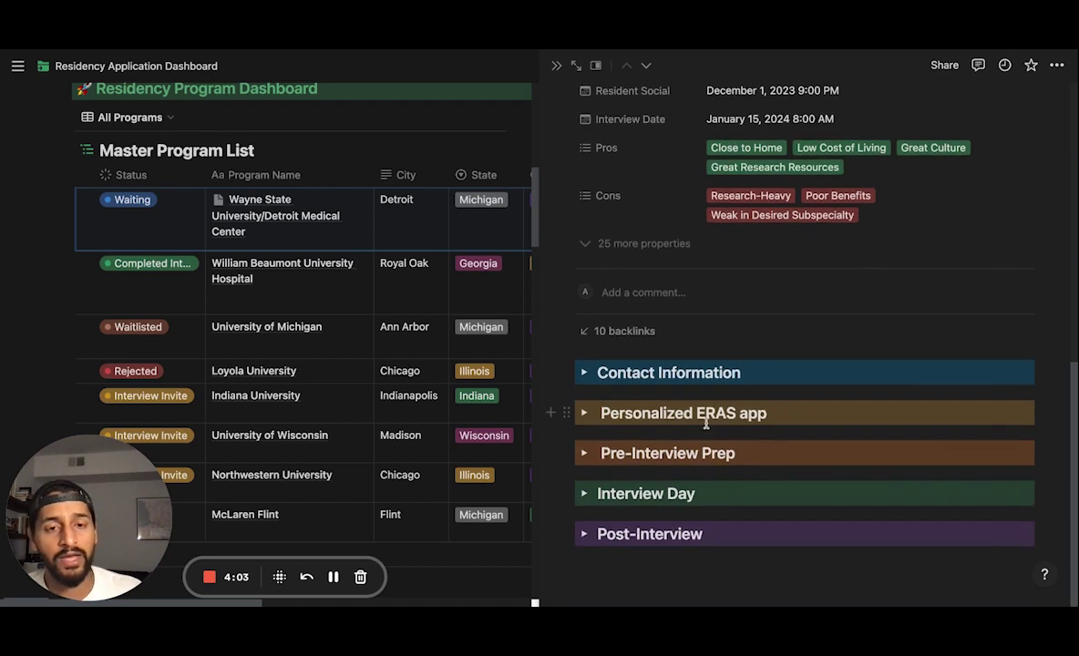
left_click(582, 375)
scroll(722, 515, "down", 5)
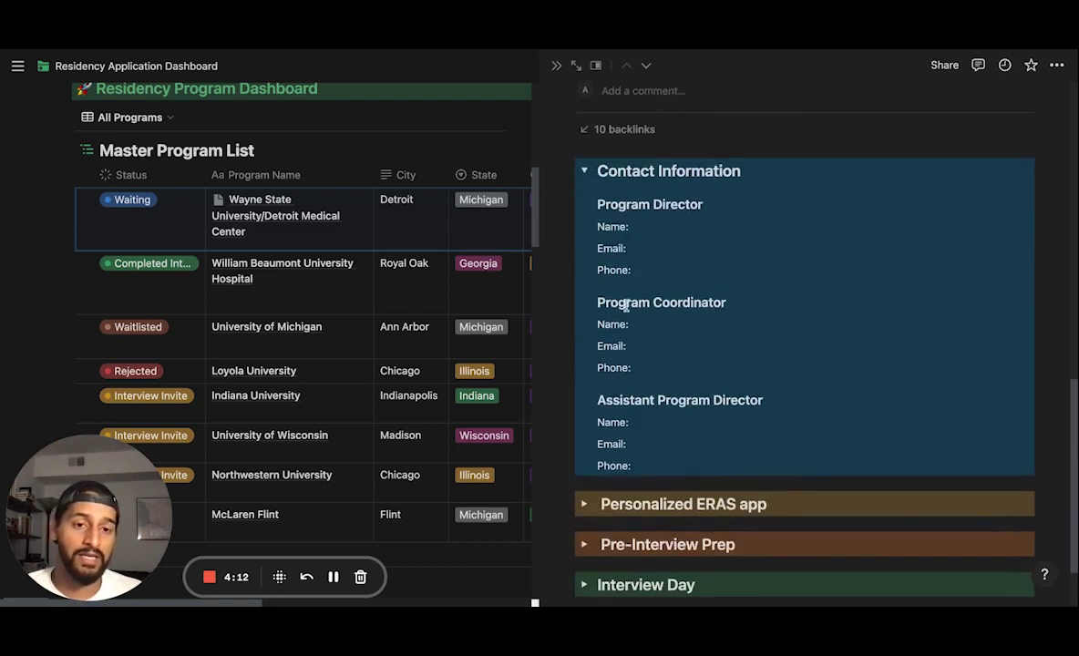
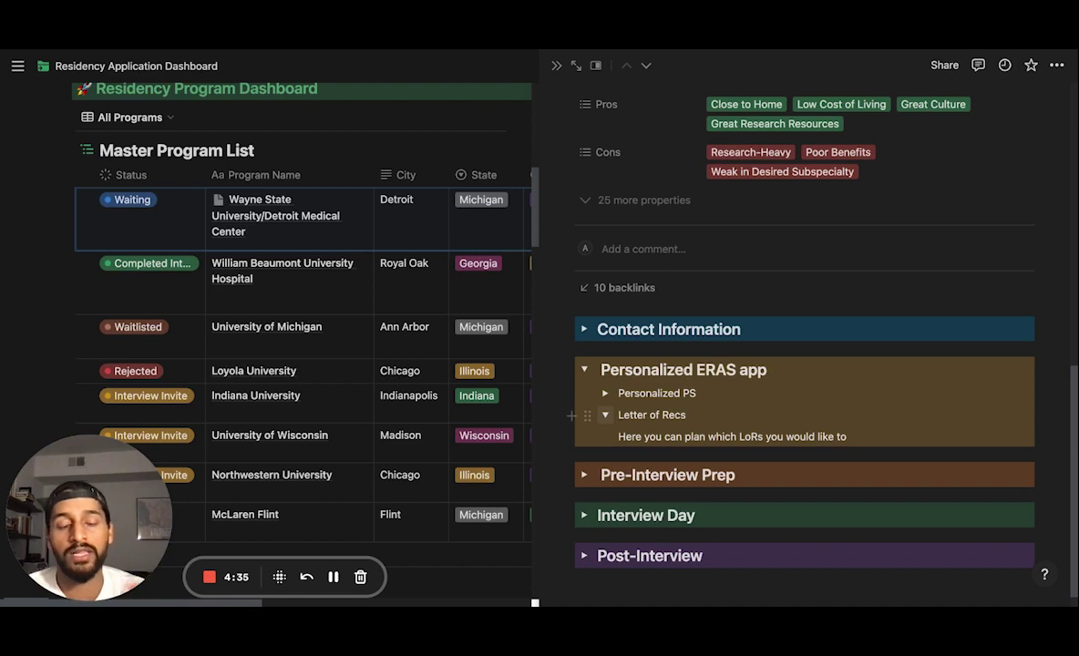
- Collapse Letter of Recs and the Personalized ERAS app section, and expand Pre-Interview Prep to view its subsections
left_click(605, 414)
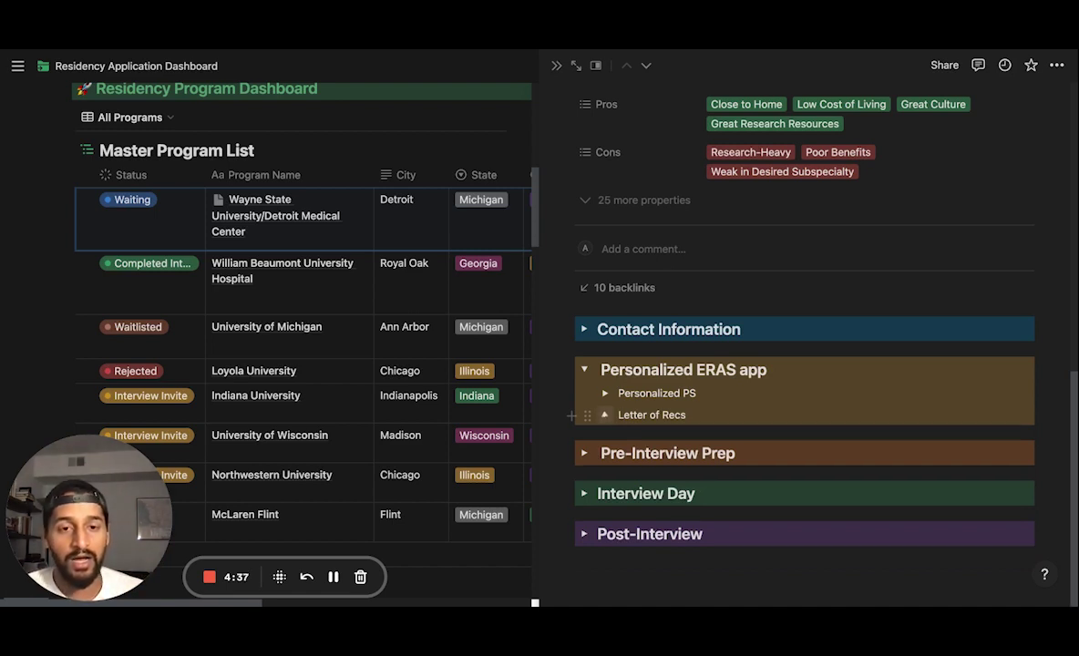
left_click(588, 370)
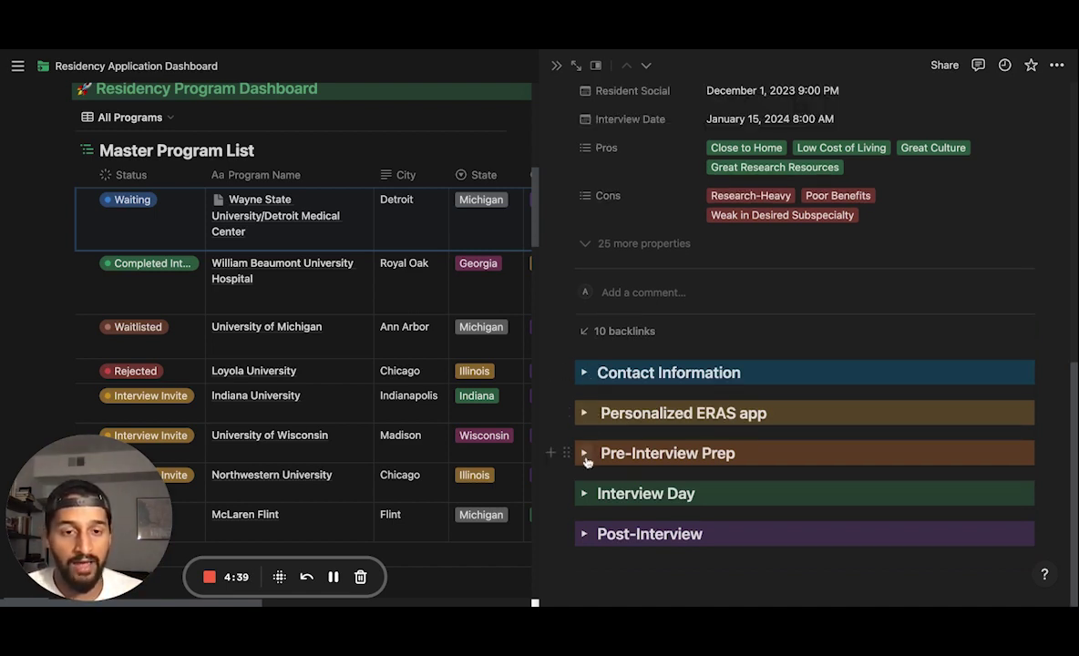
left_click(584, 454)
scroll(638, 455, "down", 2)
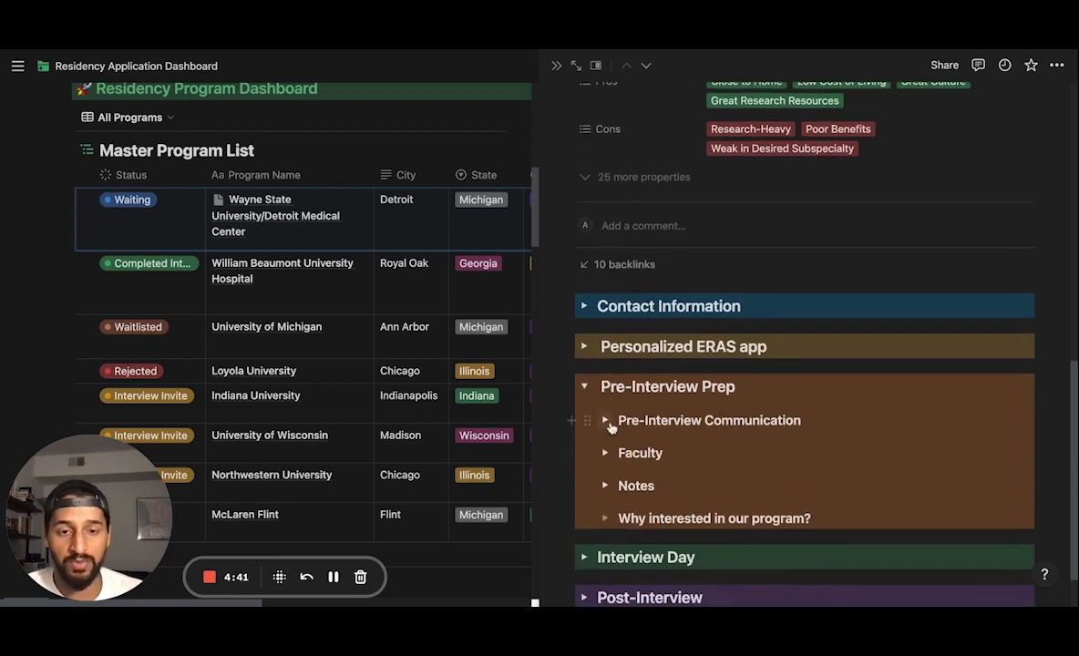
- Review the Pre-Interview Communication, Faculty, and Notes subsections of Pre-Interview Prep one by one, then collapse the whole section
left_click(606, 421)
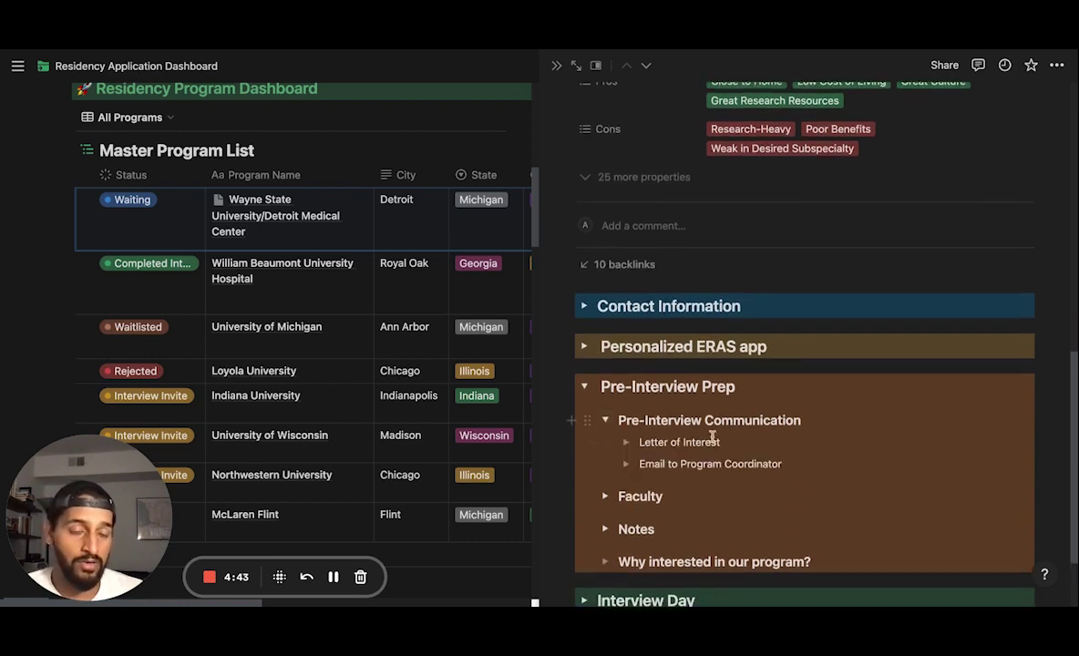
left_click(605, 422)
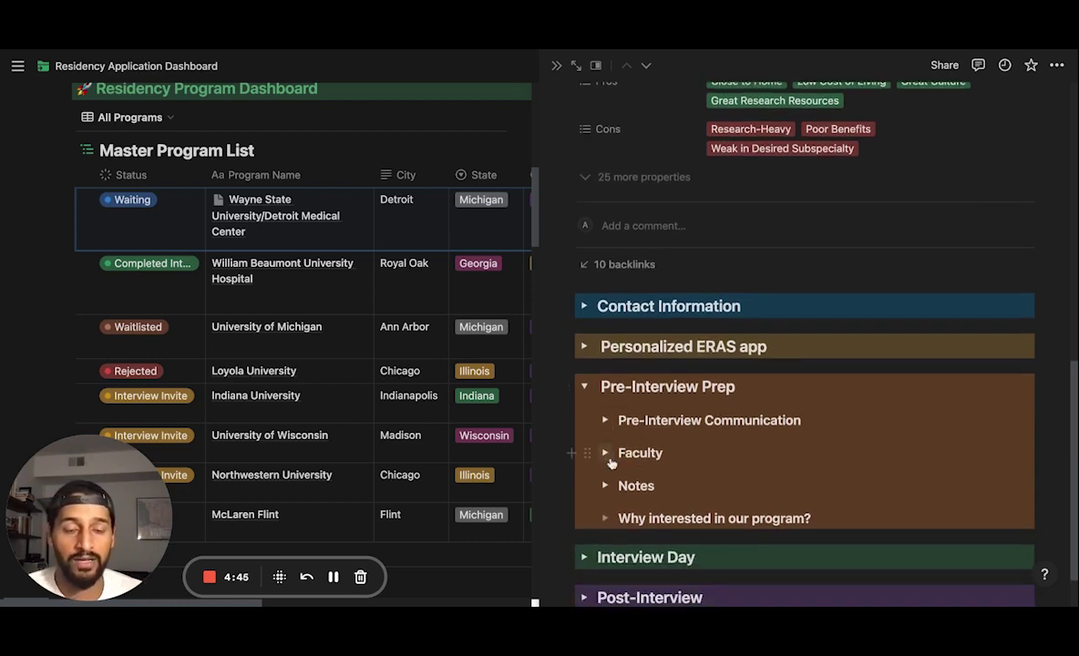
left_click(606, 453)
left_click(606, 454)
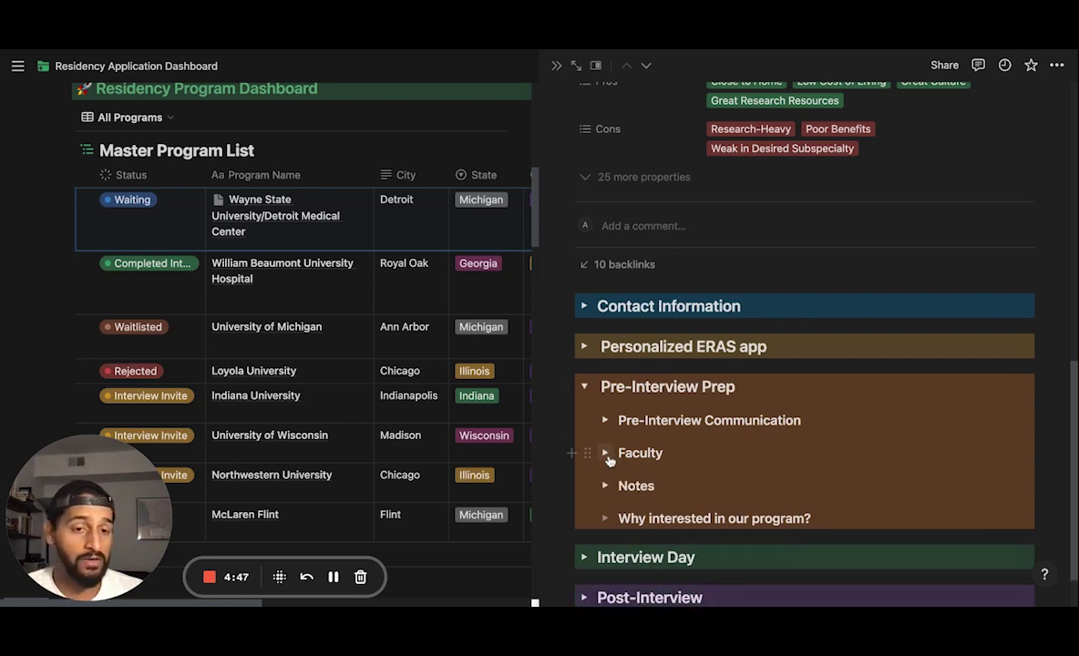
left_click(605, 452)
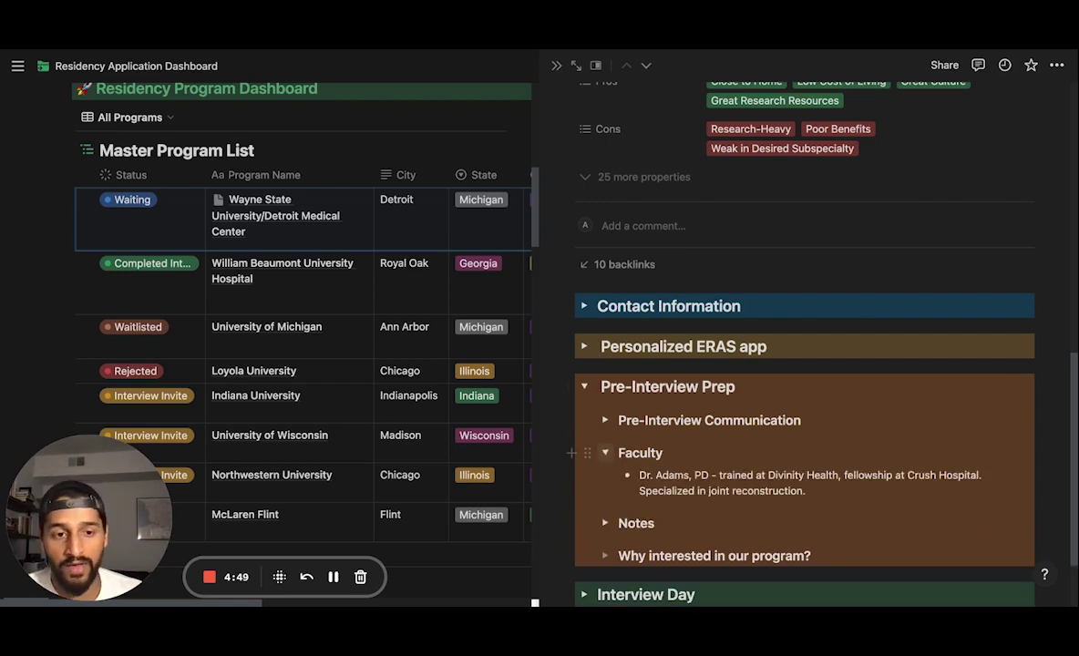
left_click(605, 453)
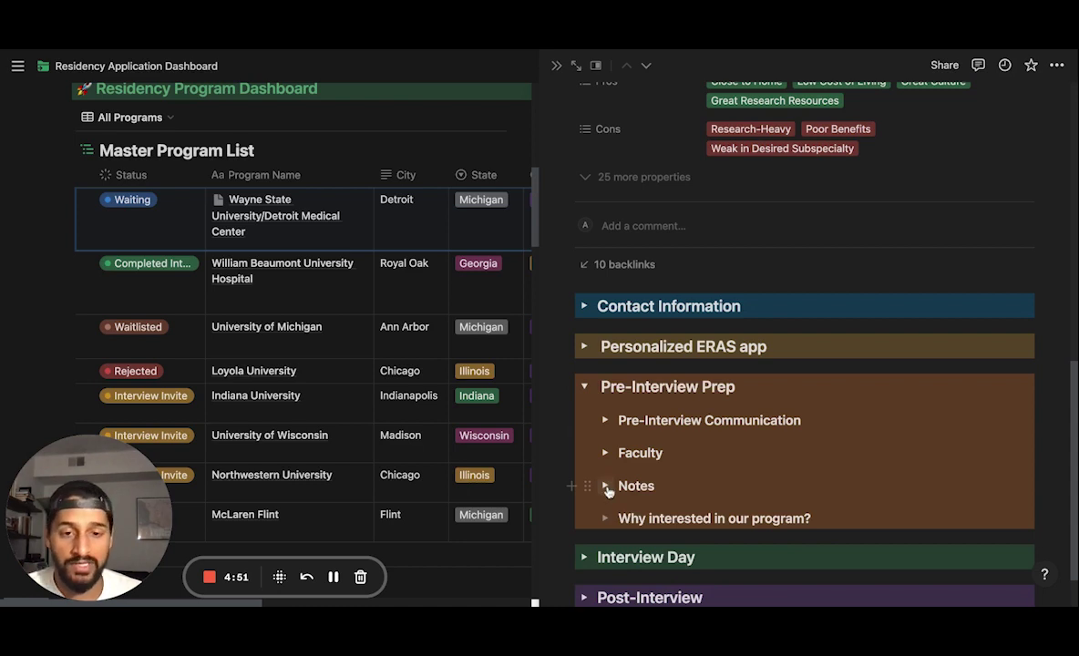
left_click(605, 488)
left_click(605, 487)
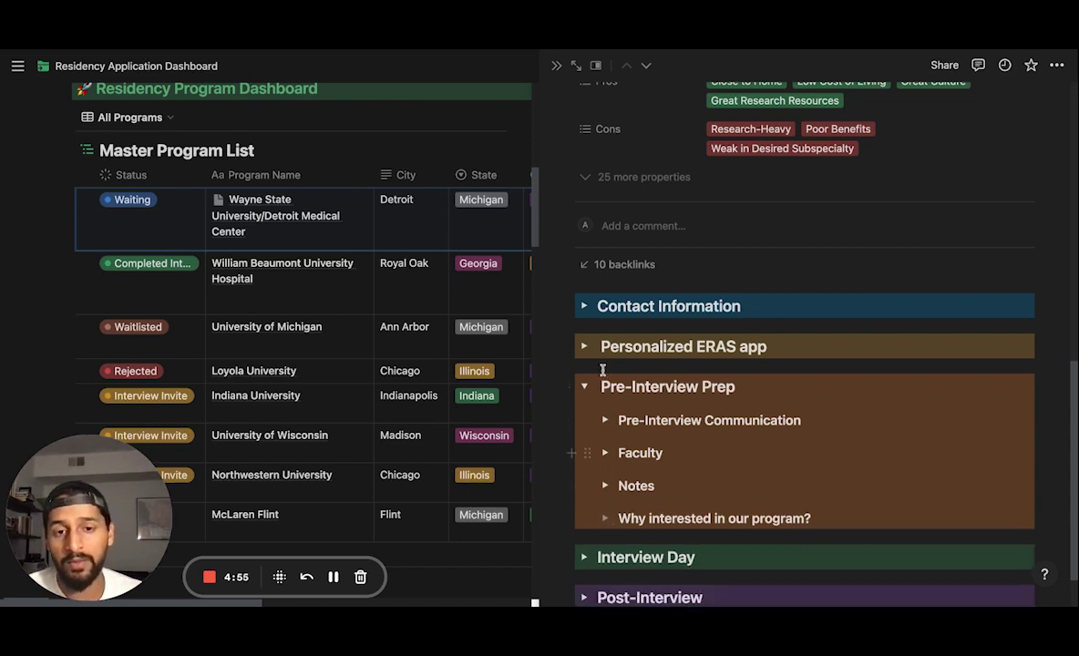
left_click(585, 386)
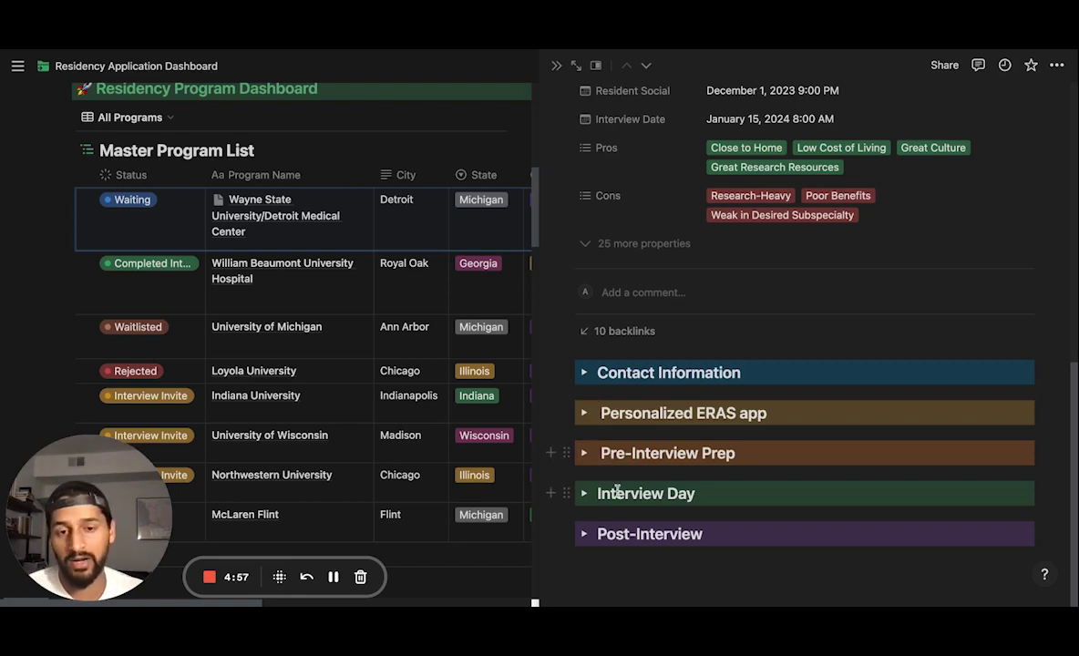
- Expand Interview Day, review its Interview Schedule, Questions, and Notes subsections in turn, and collapse the section
left_click(584, 493)
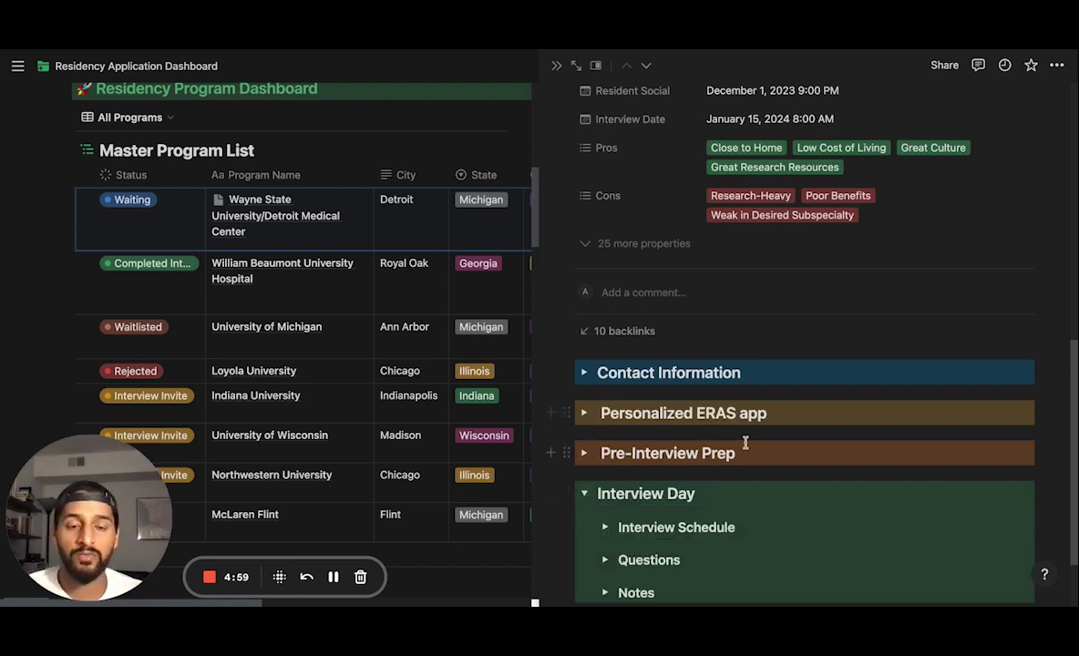
scroll(746, 442, "down", 2)
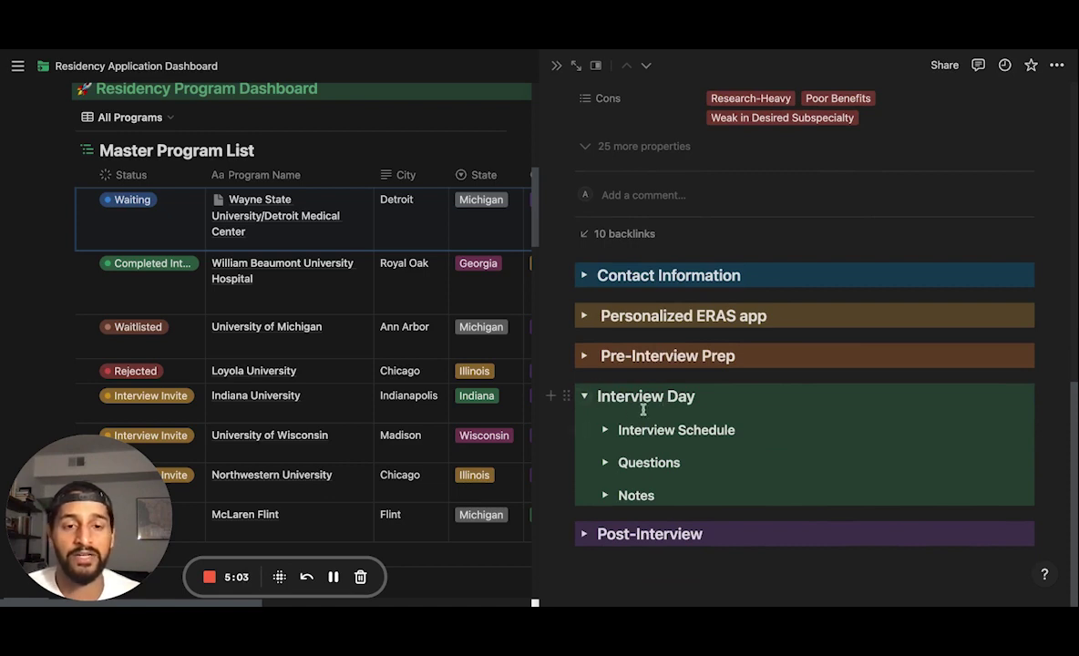
left_click(605, 429)
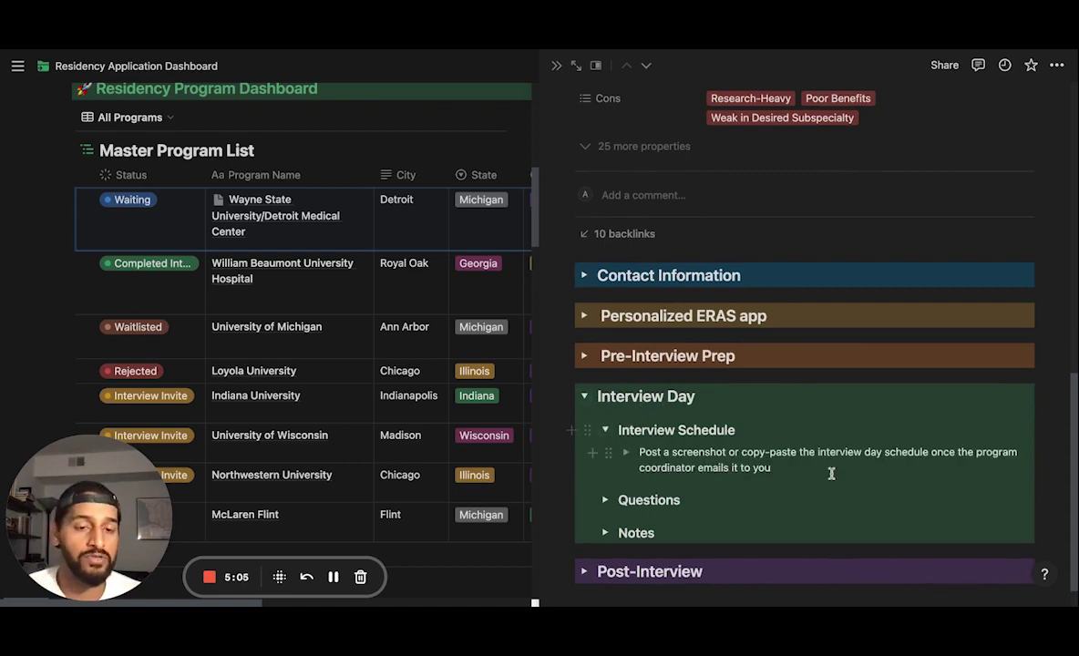
left_click(605, 430)
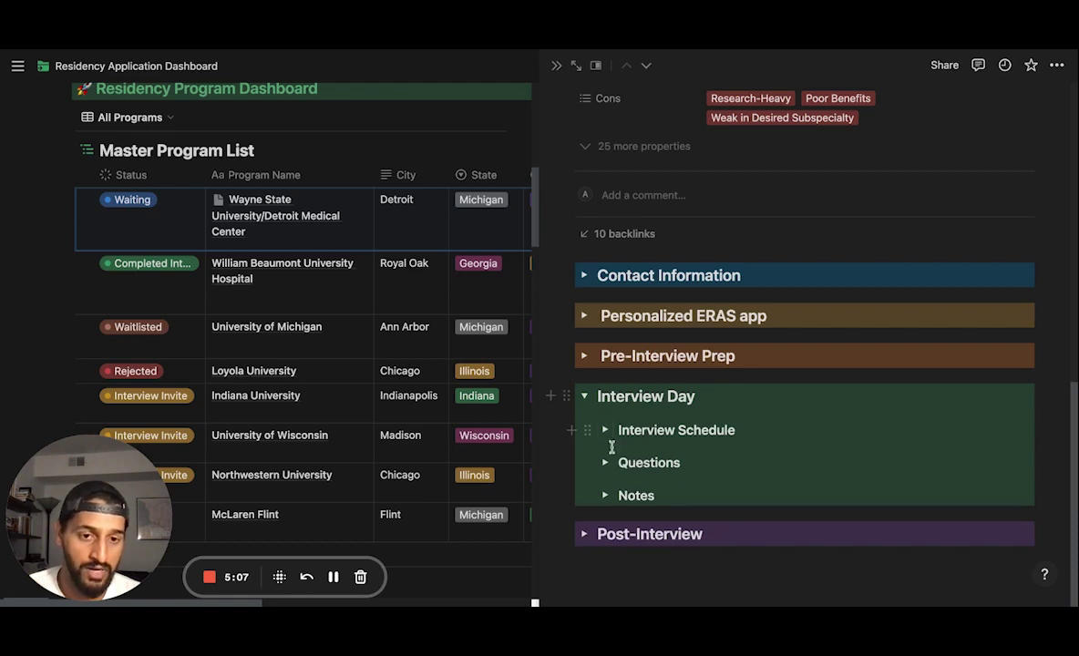
left_click(605, 464)
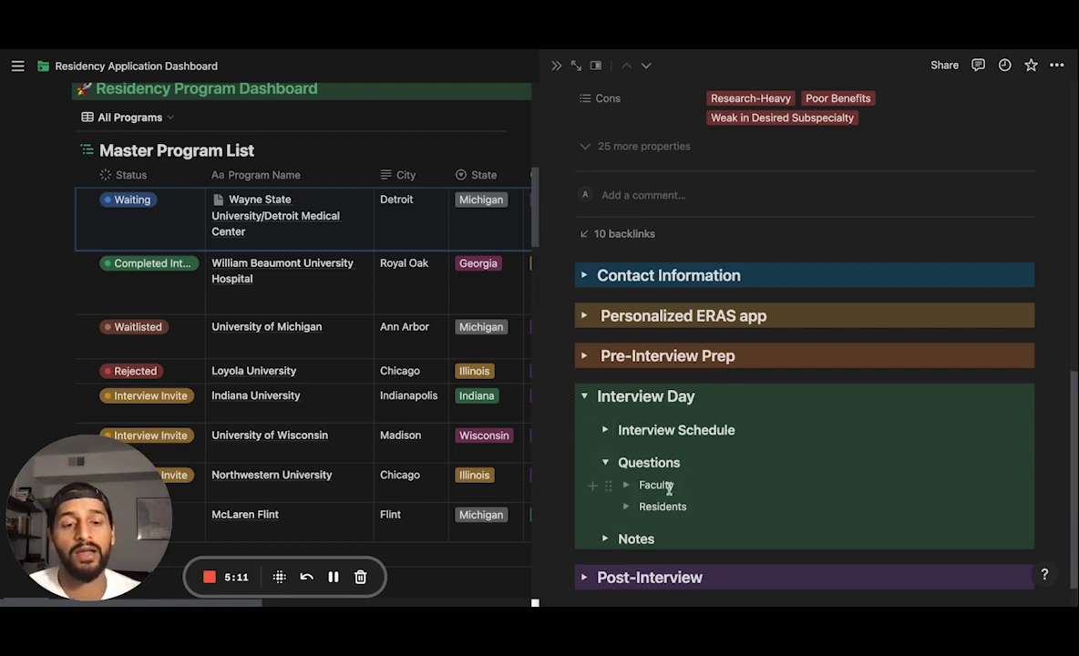
left_click(607, 464)
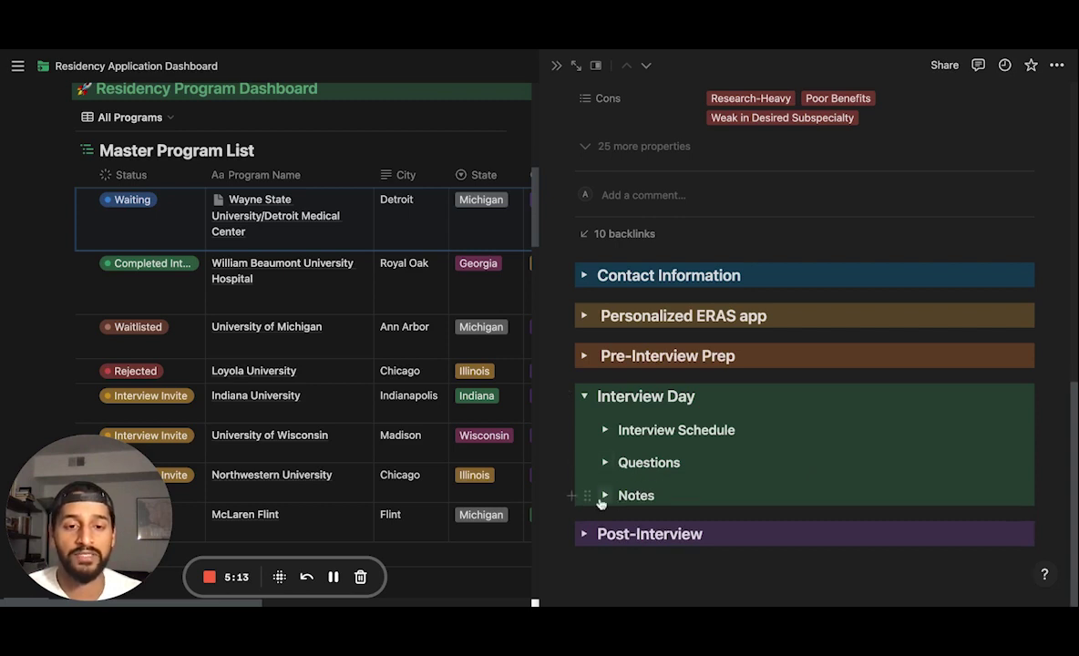
left_click(601, 499)
scroll(690, 479, "down", 1)
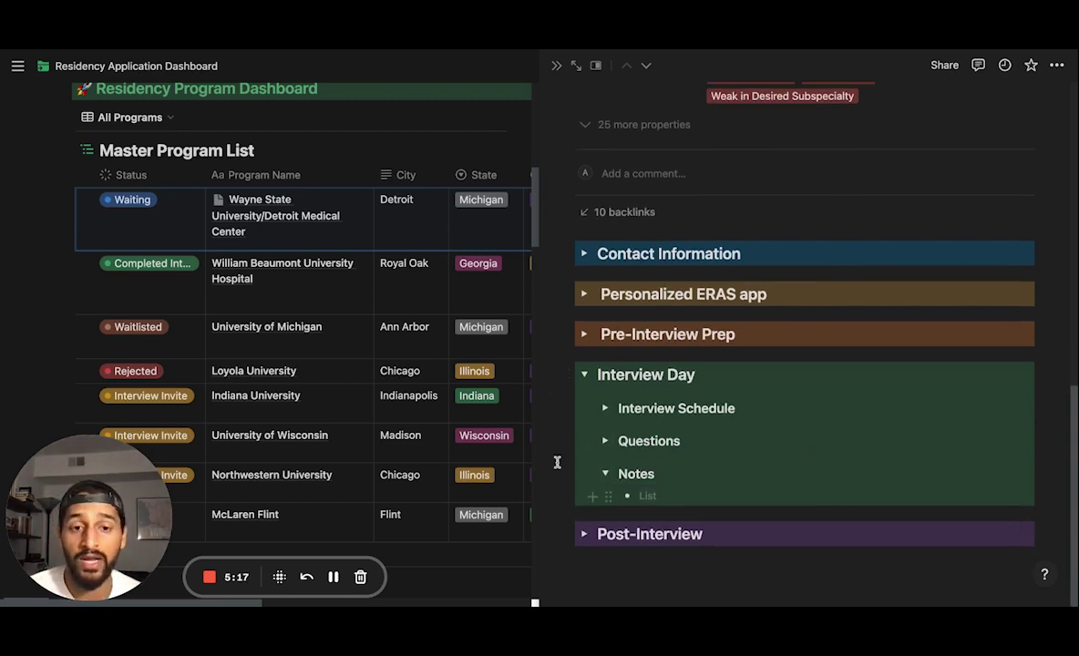
left_click(605, 476)
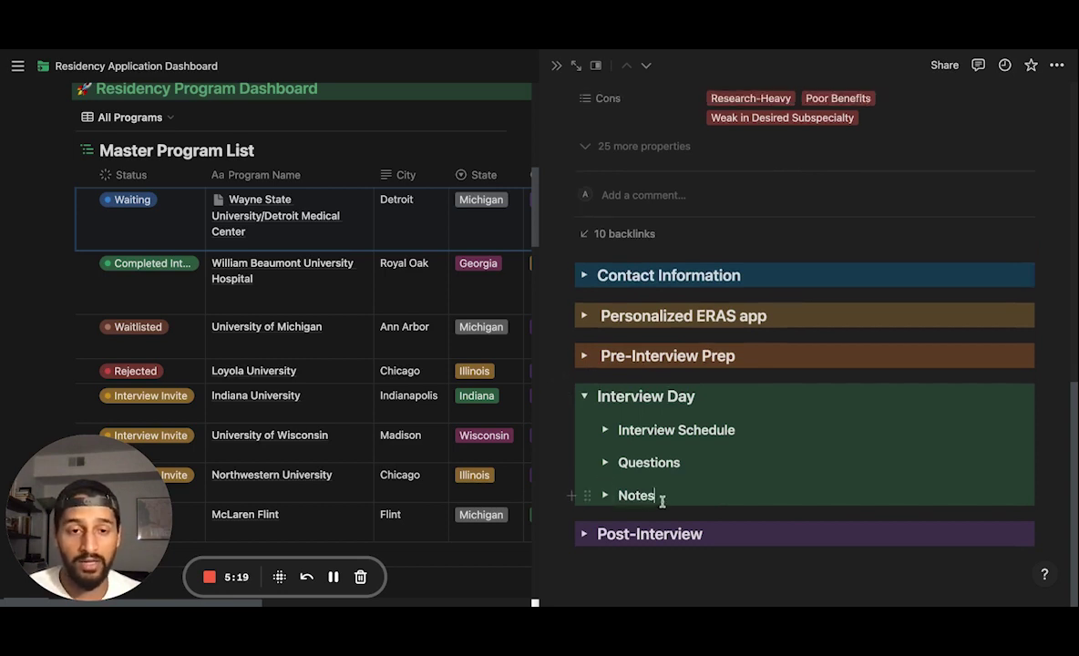
left_click(585, 397)
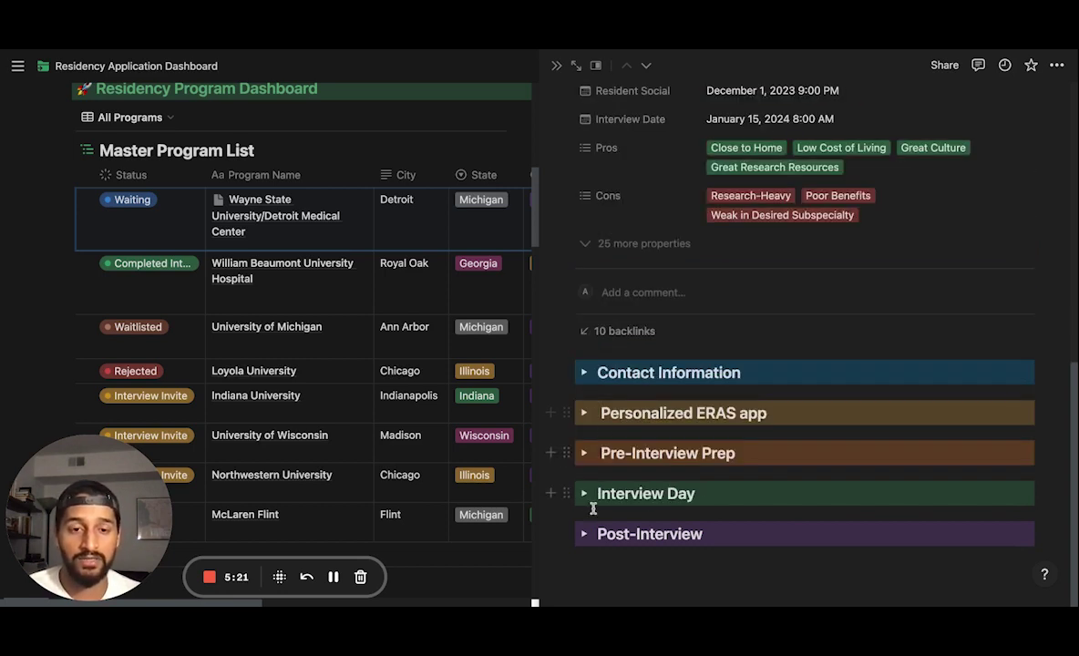
- Review the thank-you email and letter entries in the Post-Interview section, collapse it, and close the Wayne State page
left_click(586, 537)
scroll(802, 493, "down", 2)
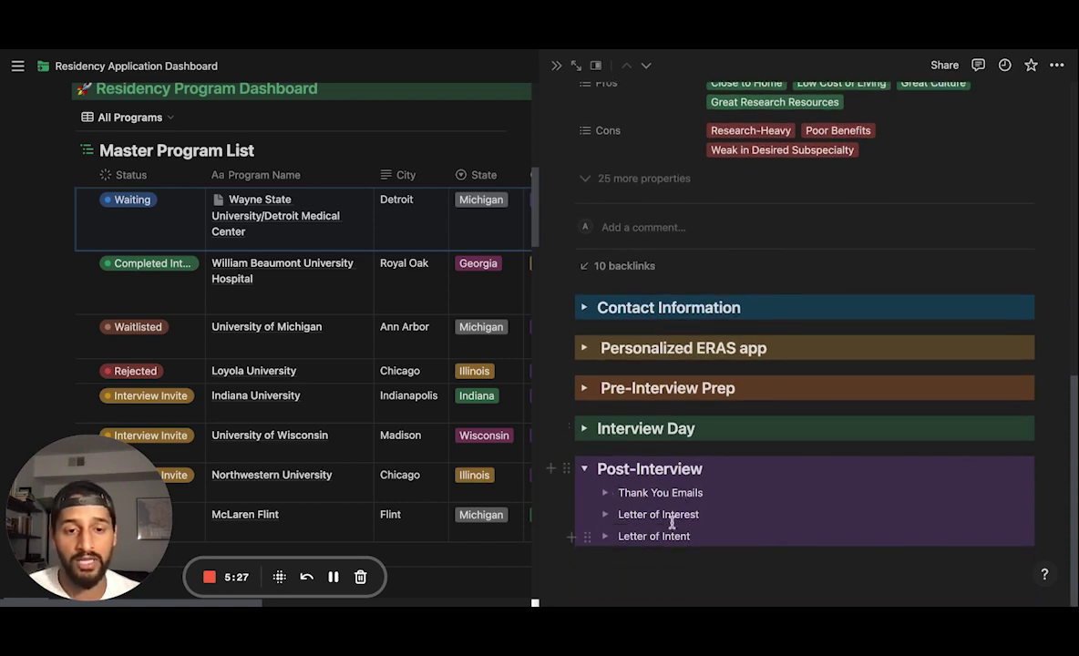
left_click(582, 469)
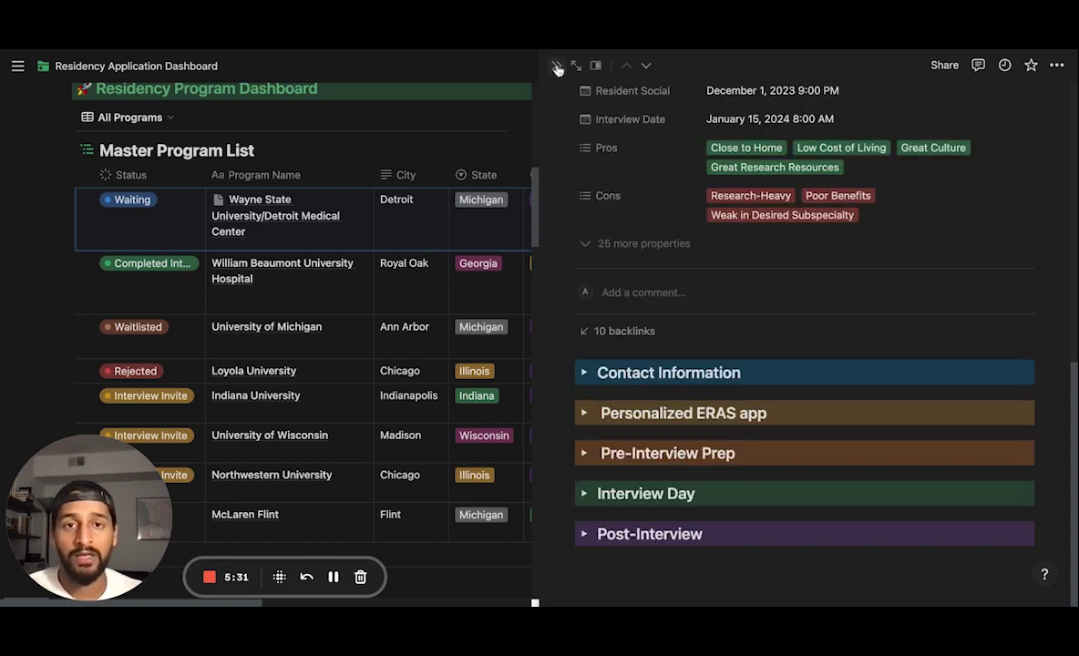
left_click(556, 66)
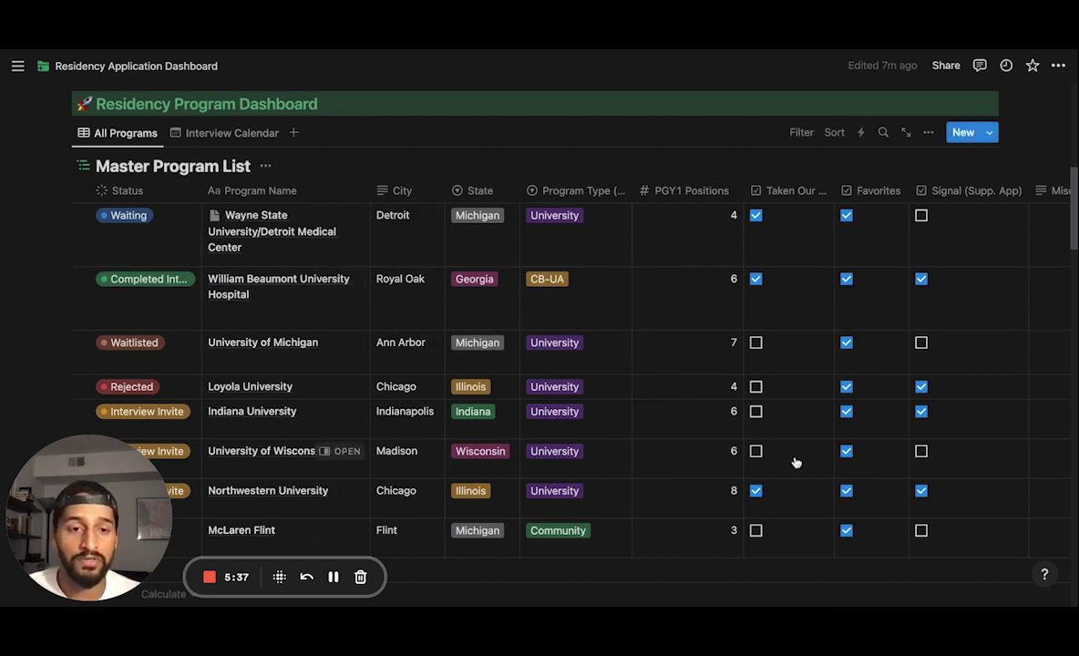
- Look through the programs in the Master Program List, from the first entry down to the My Calendar section
scroll(577, 415, "down", 2)
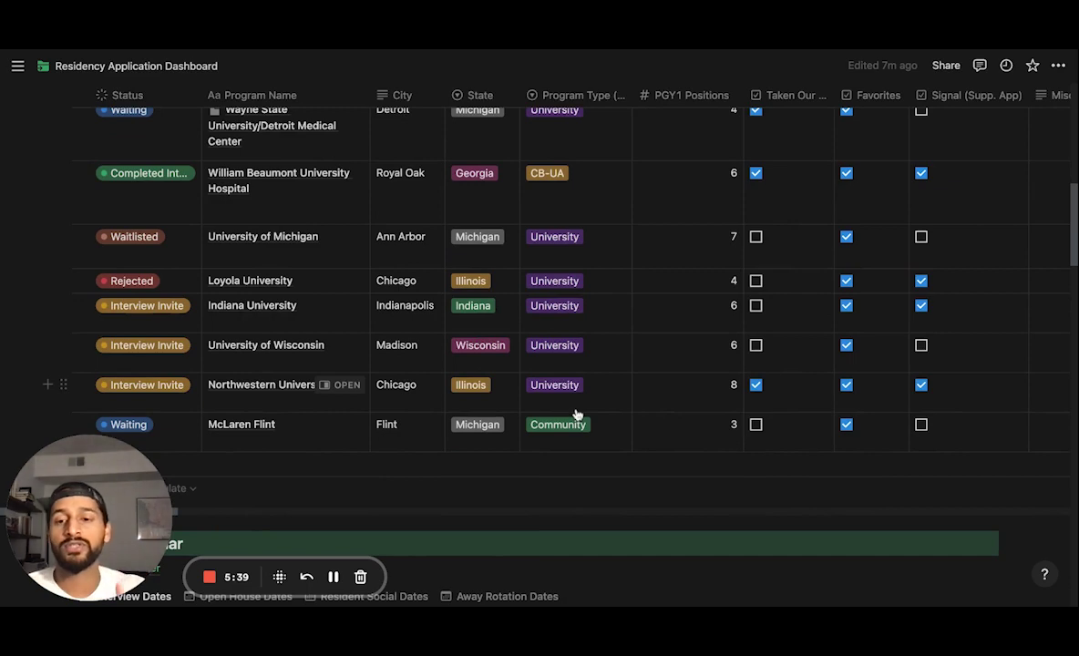
scroll(346, 383, "down", 3)
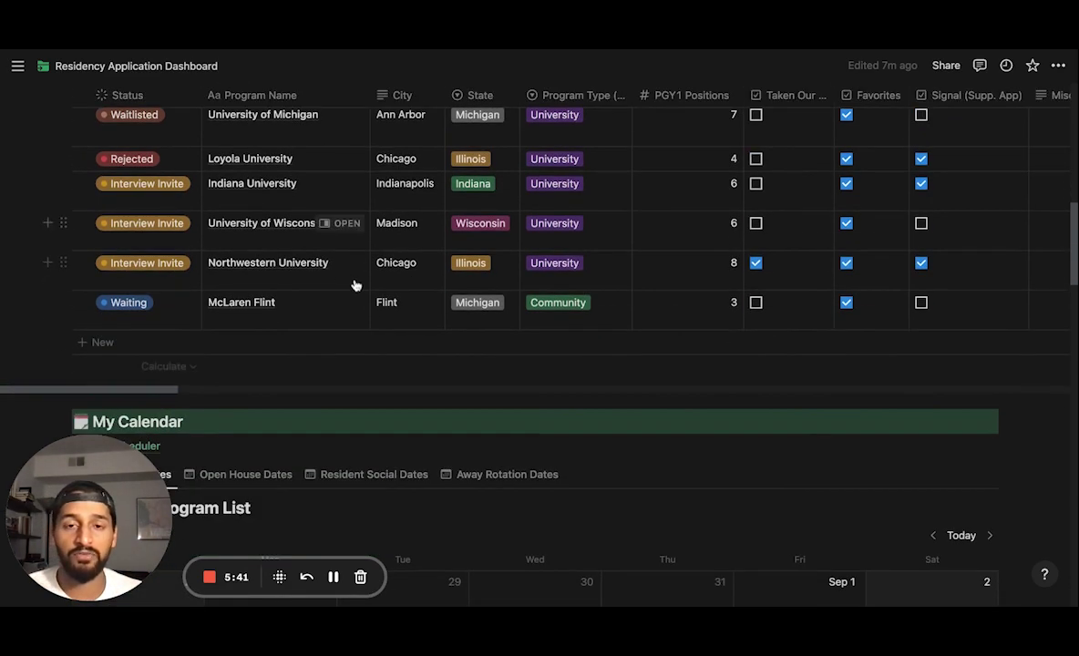
scroll(357, 291, "up", 5)
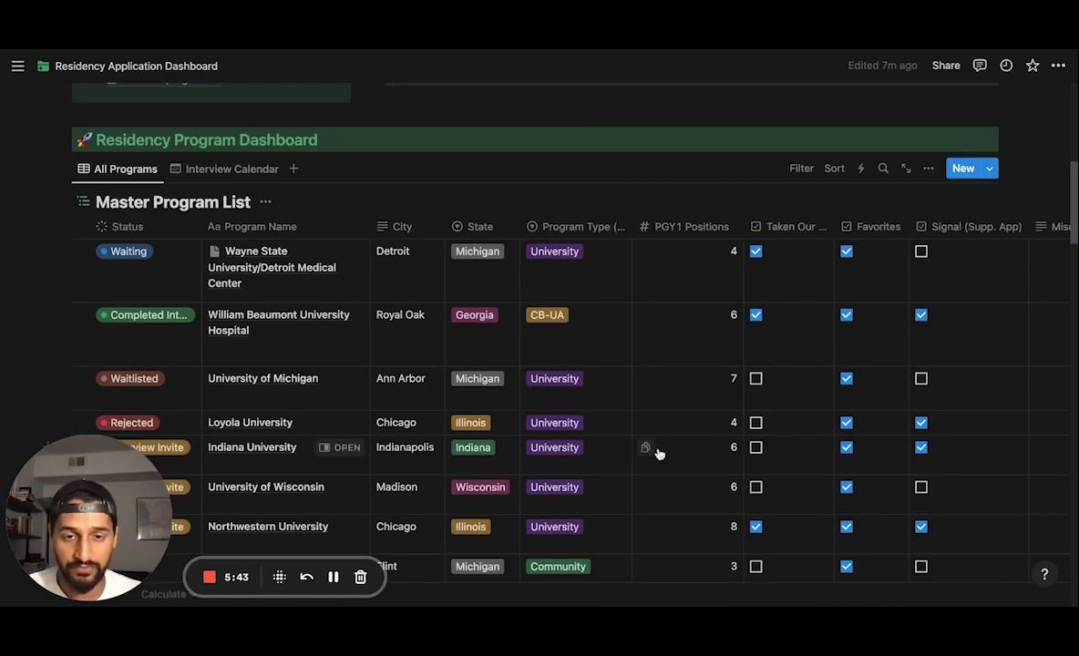
scroll(410, 464, "down", 2)
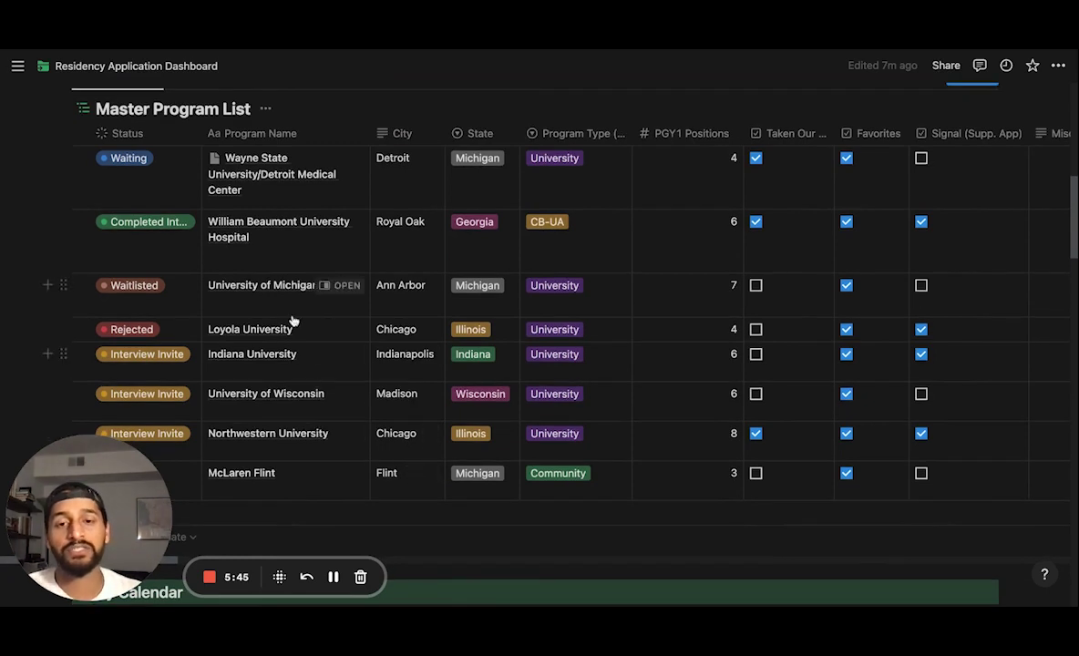
scroll(318, 462, "down", 1)
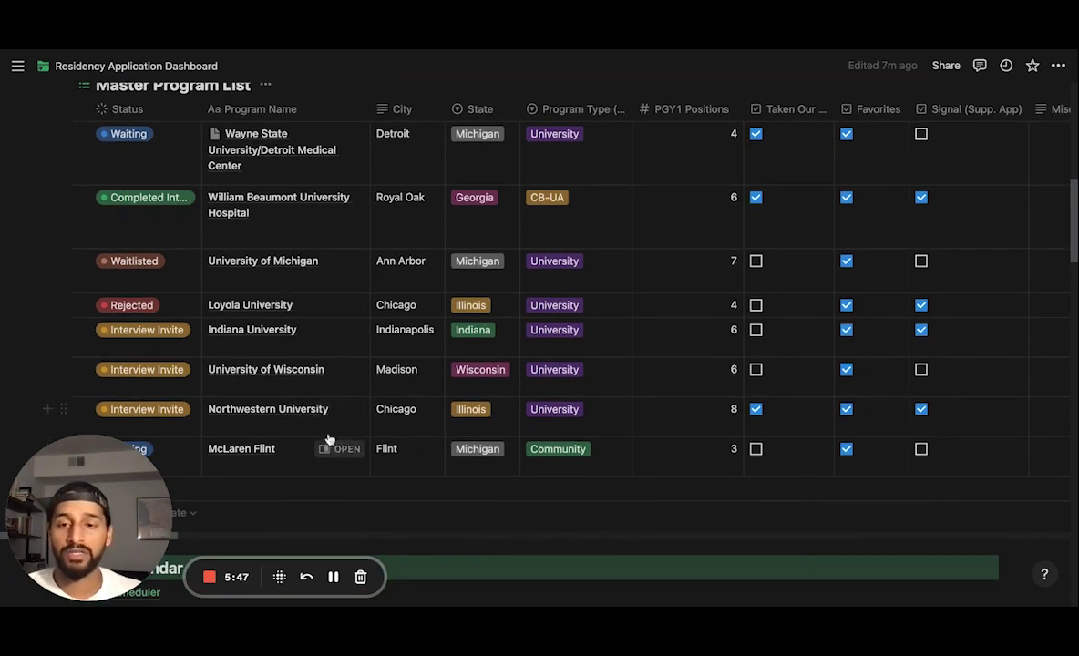
scroll(462, 465, "down", 1)
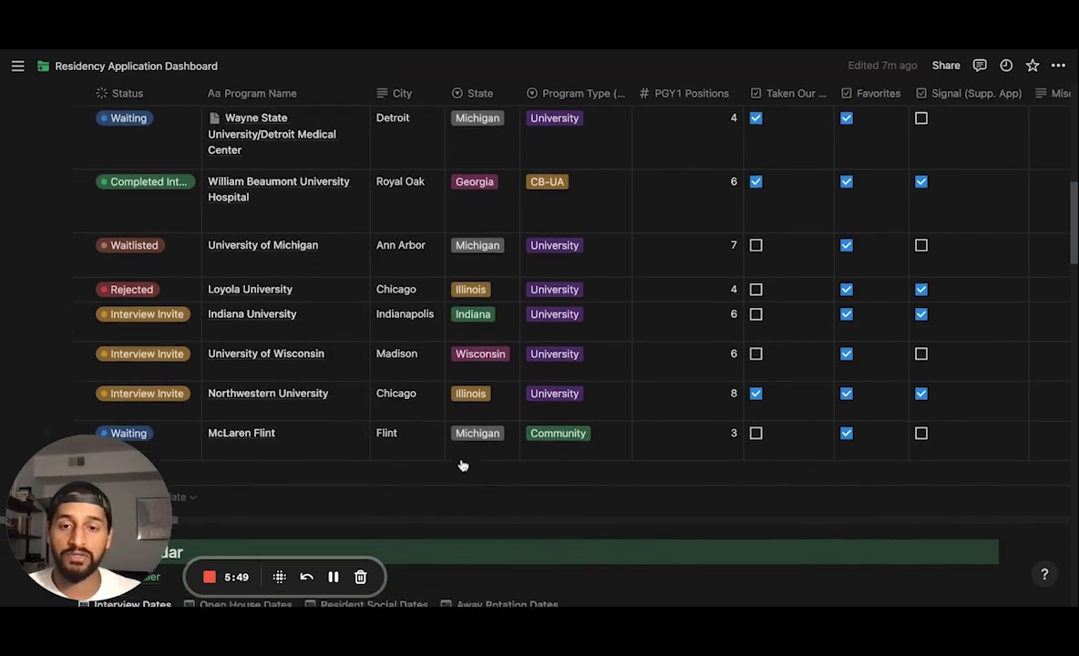
scroll(462, 466, "down", 2)
- Read the "Some things to keep in mind before starting" notes in the page's Tutorial section and collapse them
scroll(518, 306, "up", 5)
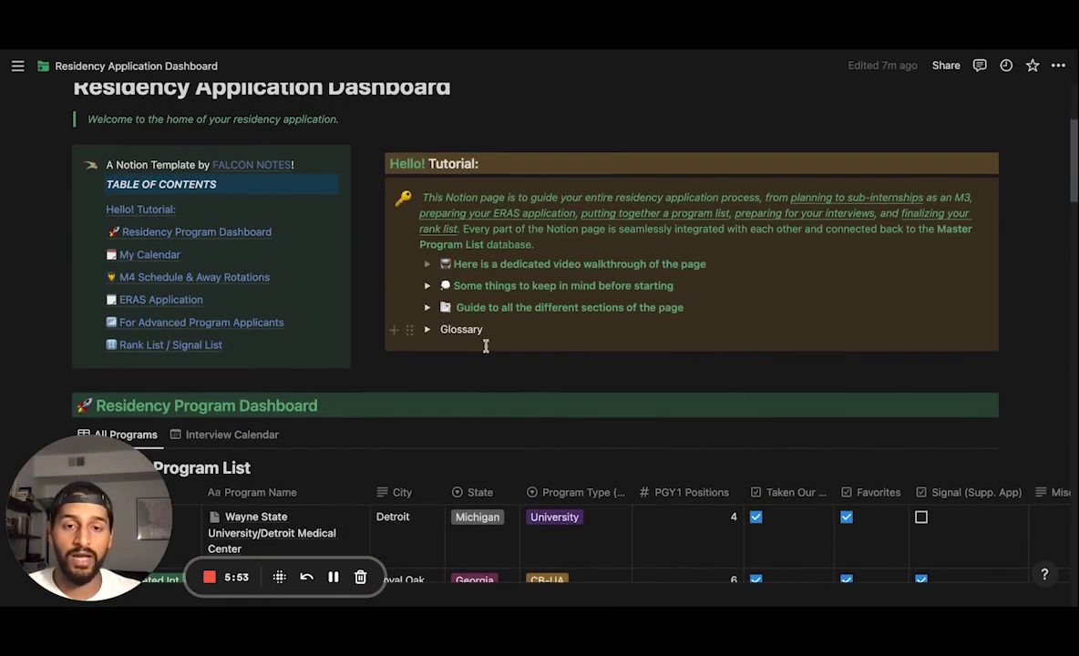
scroll(447, 378, "down", 3)
scroll(447, 378, "up", 2)
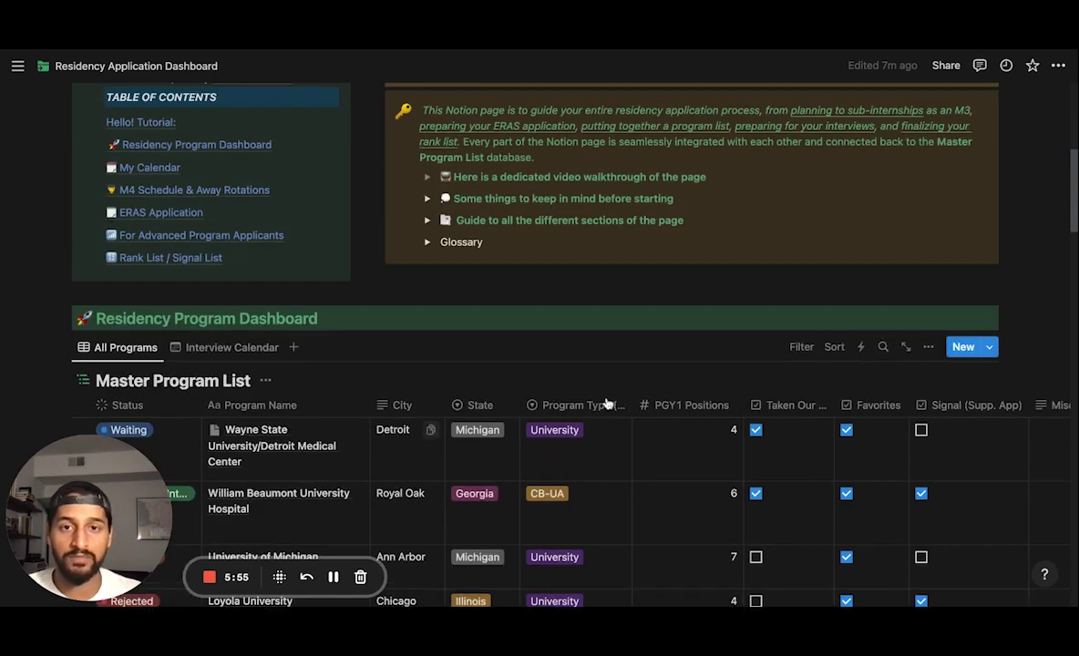
left_click(428, 198)
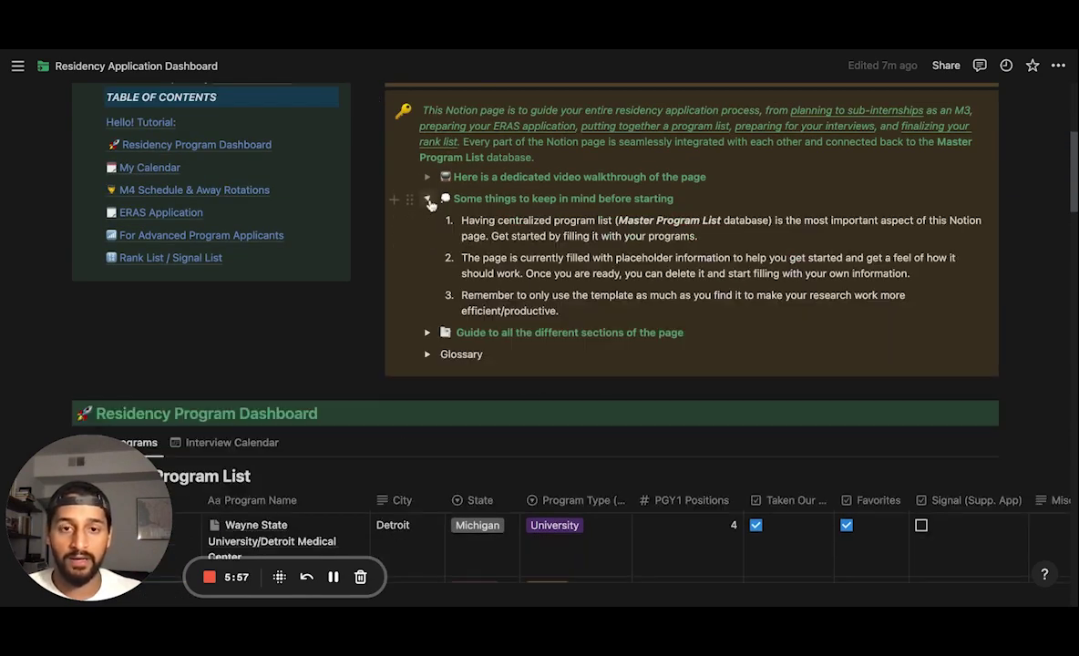
left_click(428, 198)
- Review the Residency Program Dashboard guide and its PRO TIP for adding programs quickly, collapse the guide, and return to the Master Program List
left_click(427, 220)
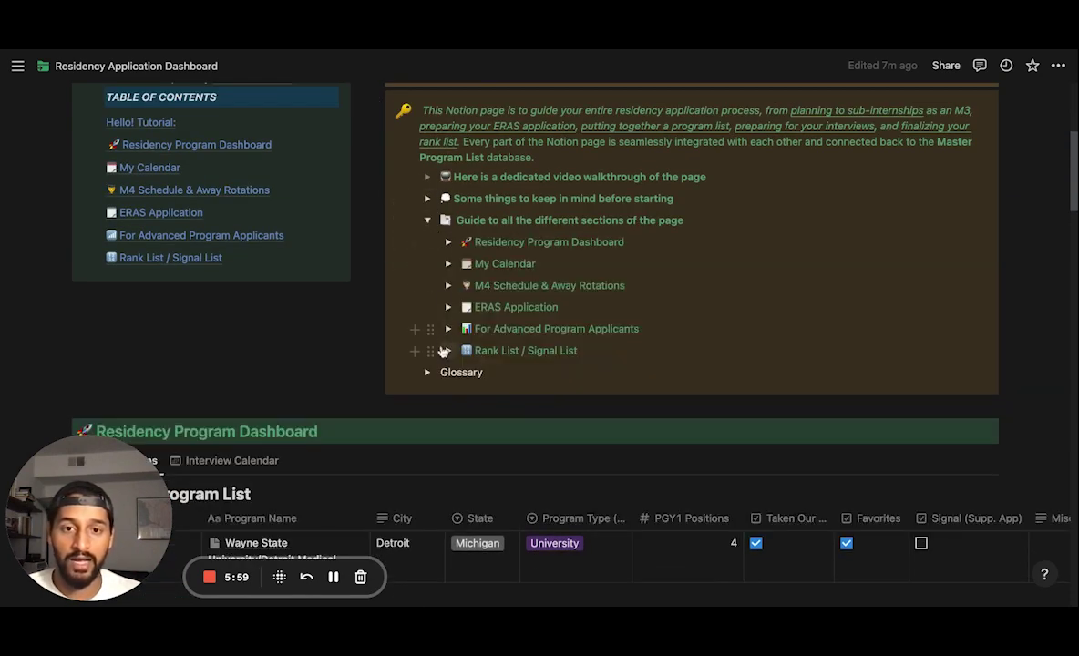
left_click(447, 242)
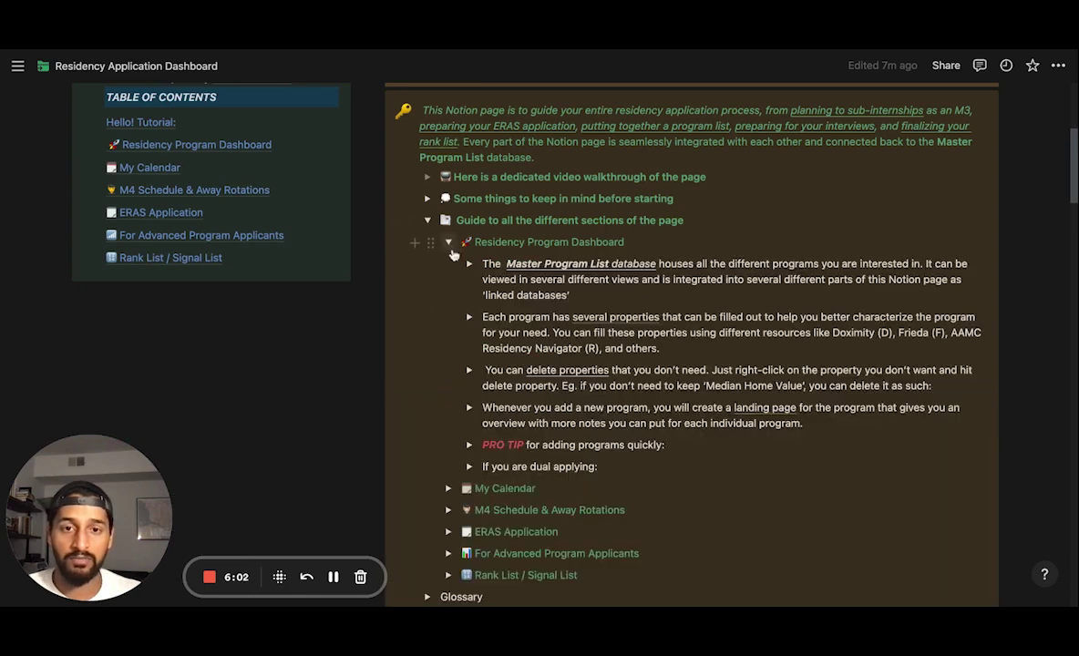
left_click(469, 445)
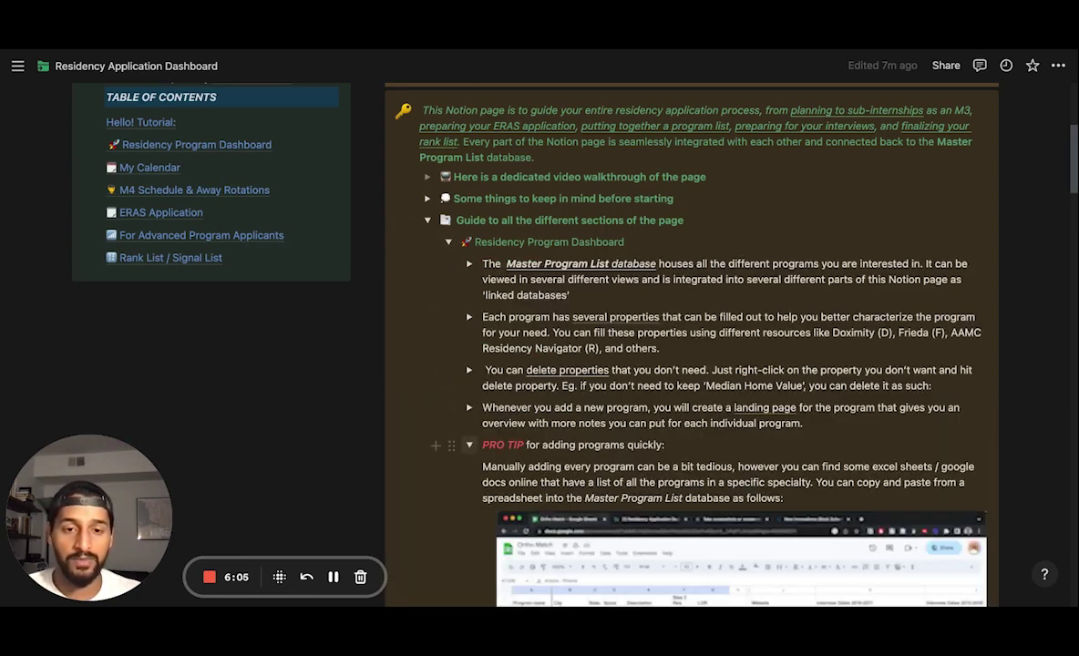
left_click(469, 445)
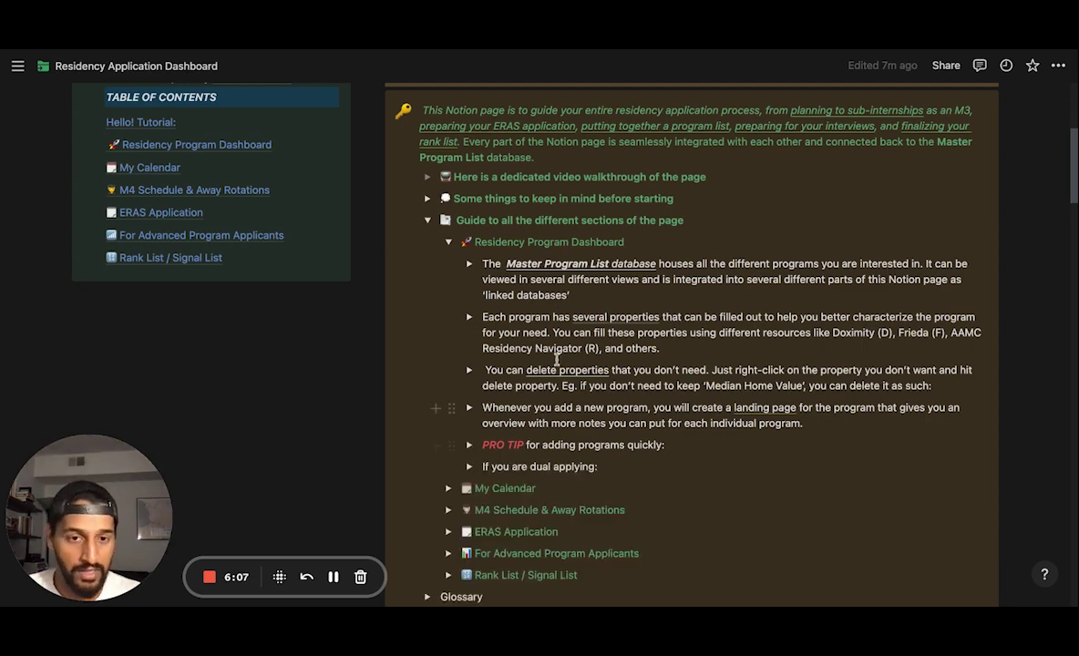
left_click(449, 244)
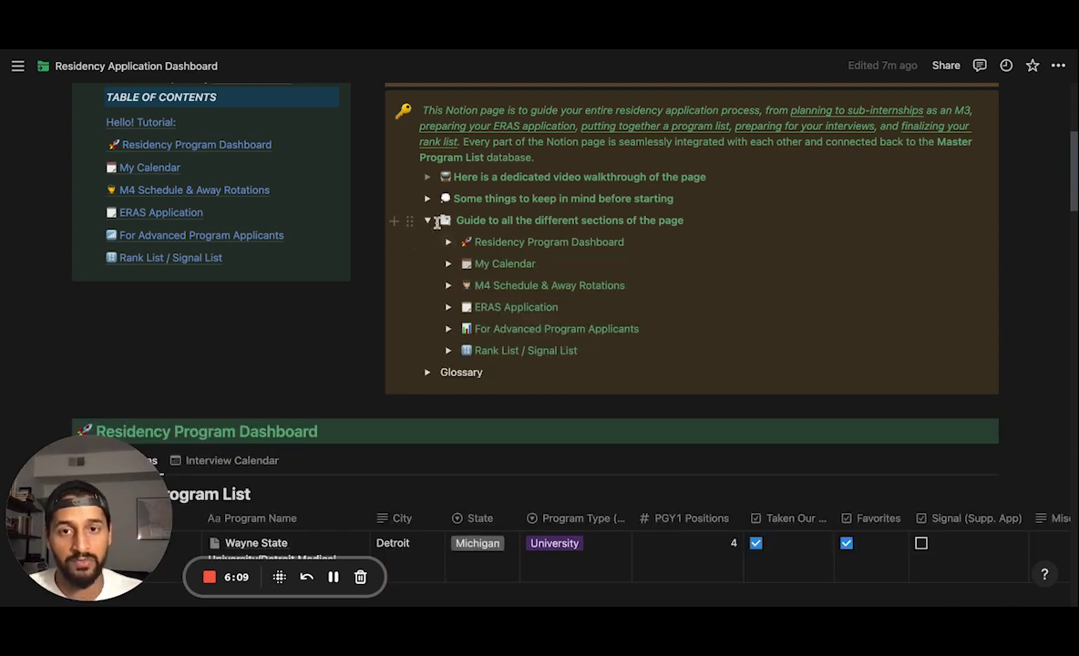
left_click(429, 222)
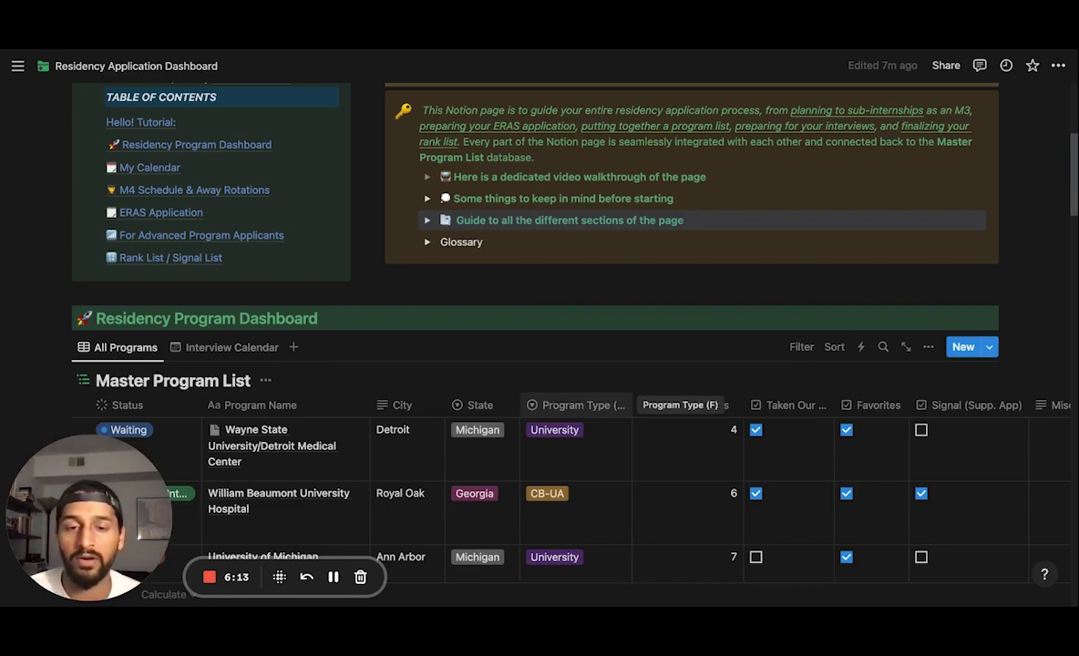
scroll(503, 352, "down", 5)
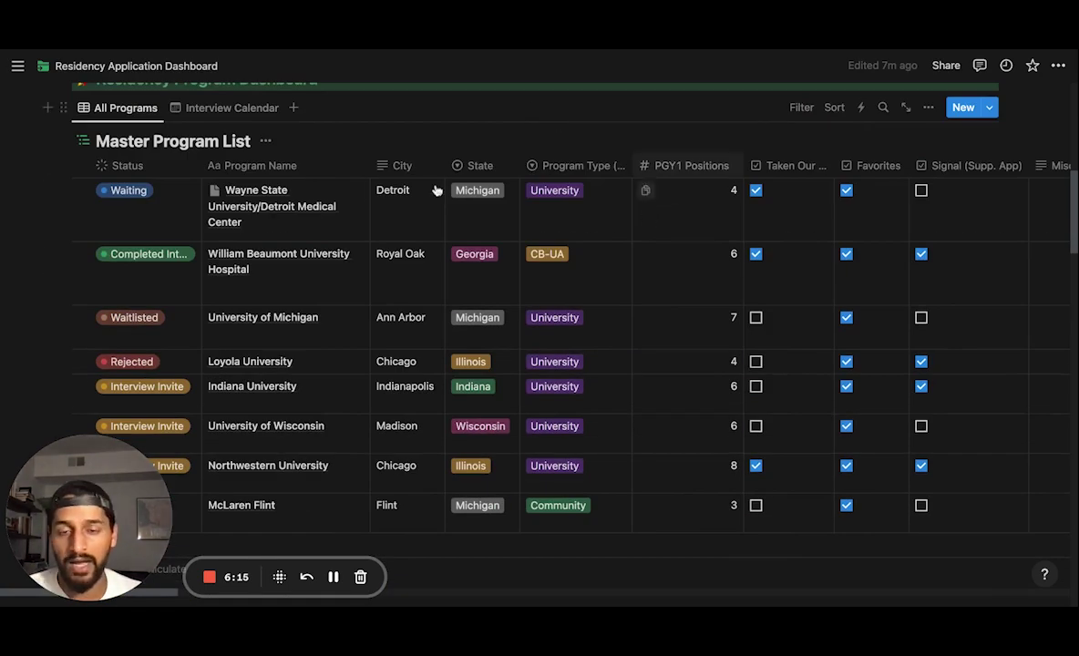
- Go to the My Calendar section and browse the Interview Dates calendar month by month from September 2023 to January 2024
scroll(553, 364, "down", 5)
scroll(554, 366, "down", 5)
scroll(553, 365, "up", 2)
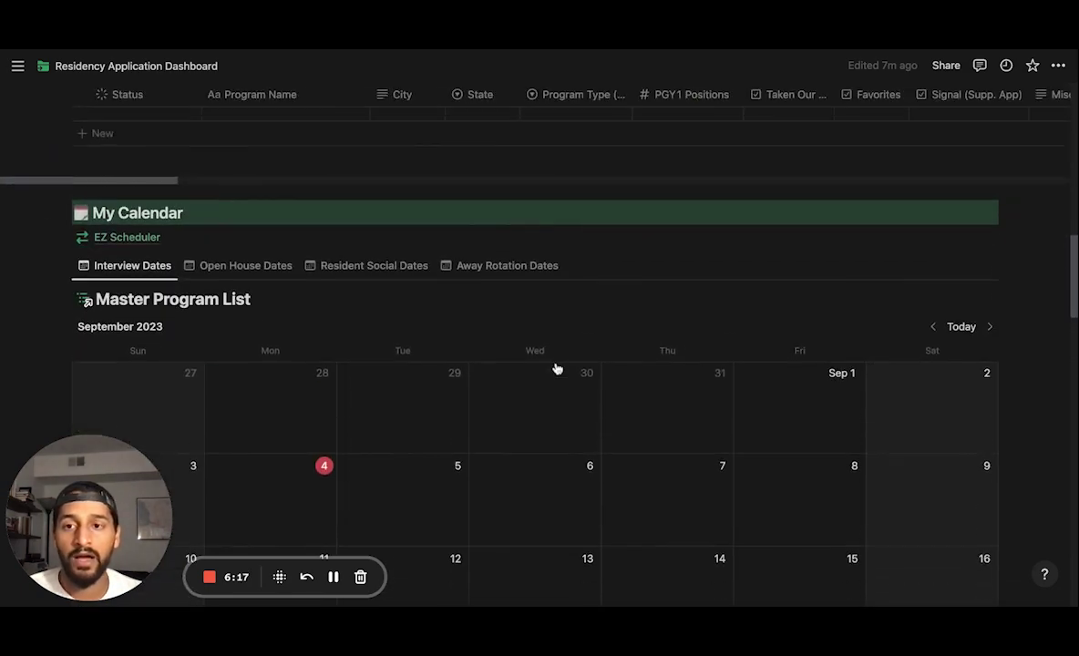
scroll(553, 365, "down", 1)
scroll(459, 362, "down", 1)
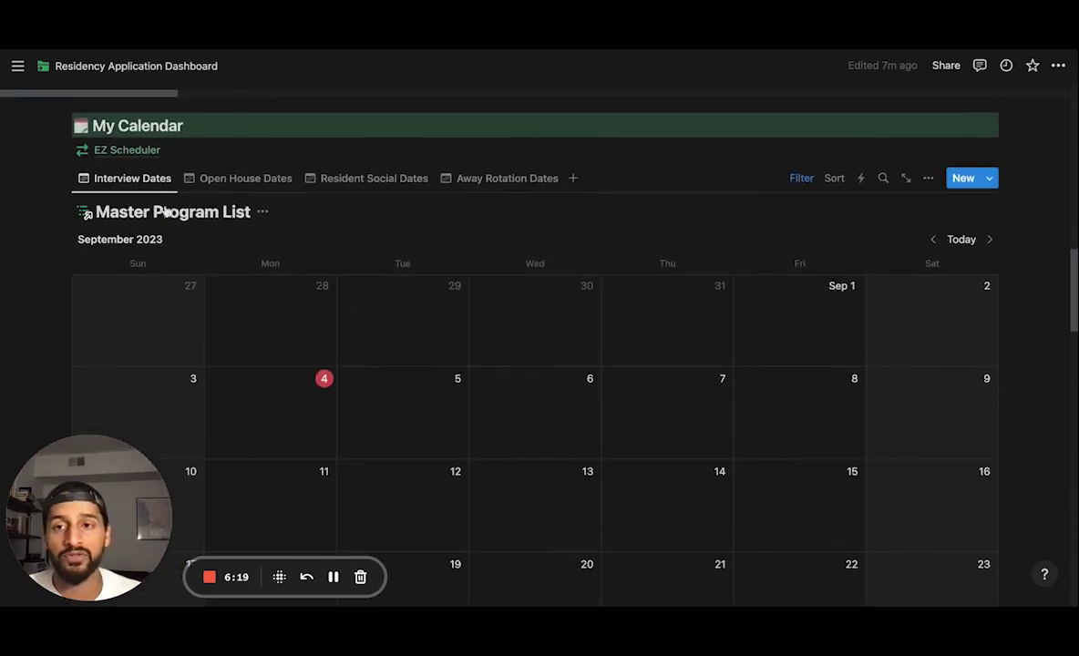
scroll(551, 330, "down", 1)
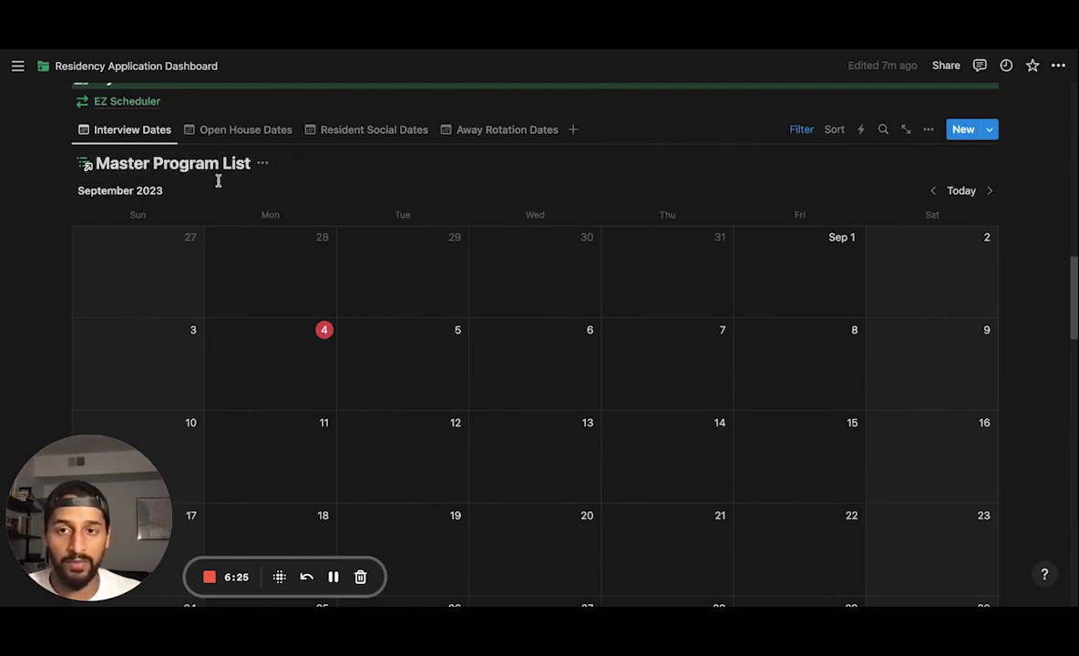
scroll(325, 398, "down", 1)
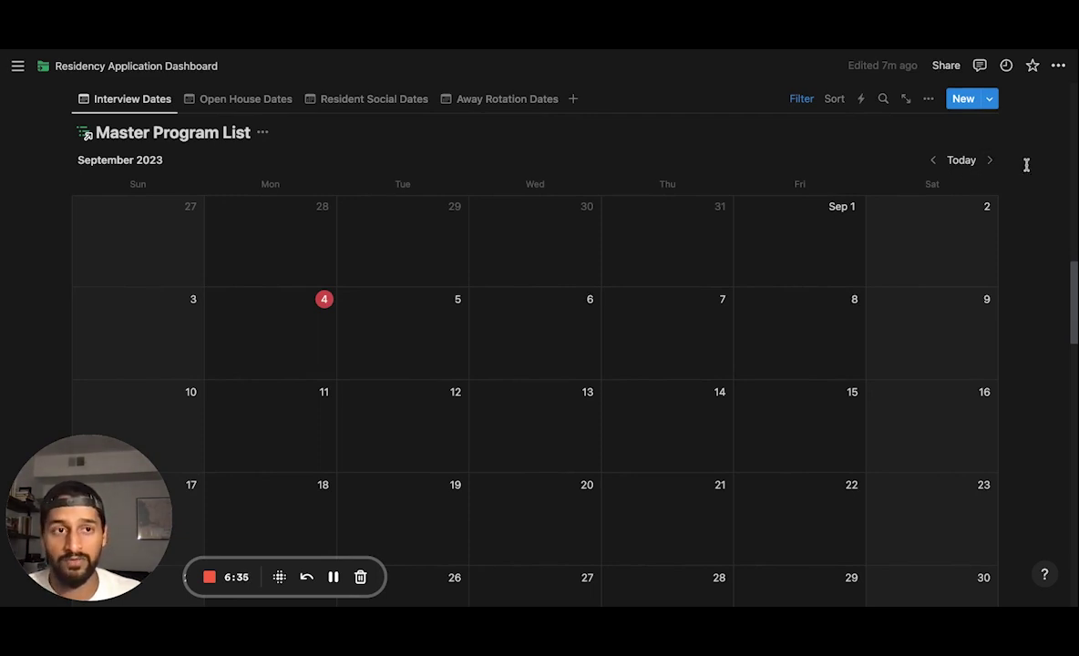
left_click(990, 161)
left_click(990, 160)
left_click(991, 161)
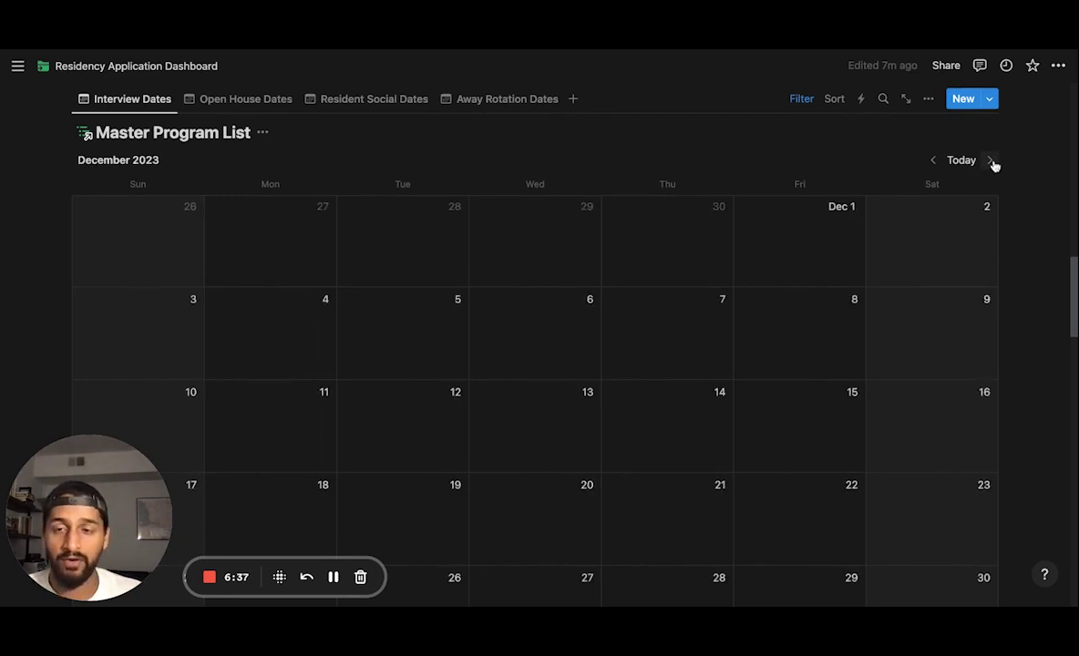
left_click(991, 161)
left_click_drag(291, 335, 410, 237)
- Show the Open House Dates calendar and advance it from September 2023 to January 2024
left_click(263, 99)
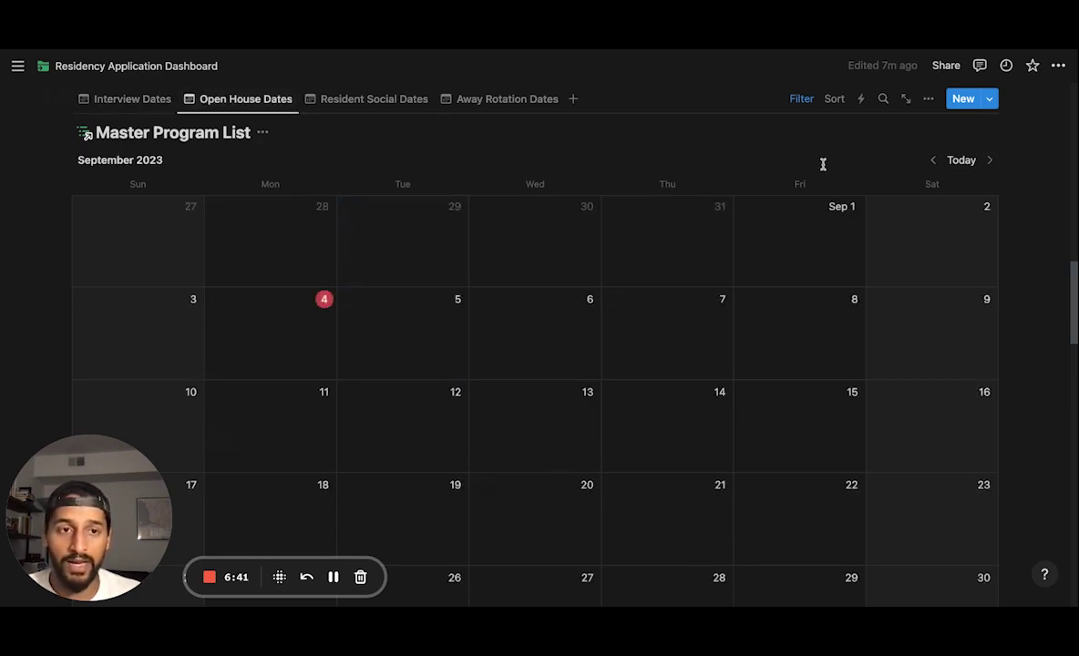
left_click(990, 162)
left_click(989, 161)
left_click(990, 161)
left_click(990, 161)
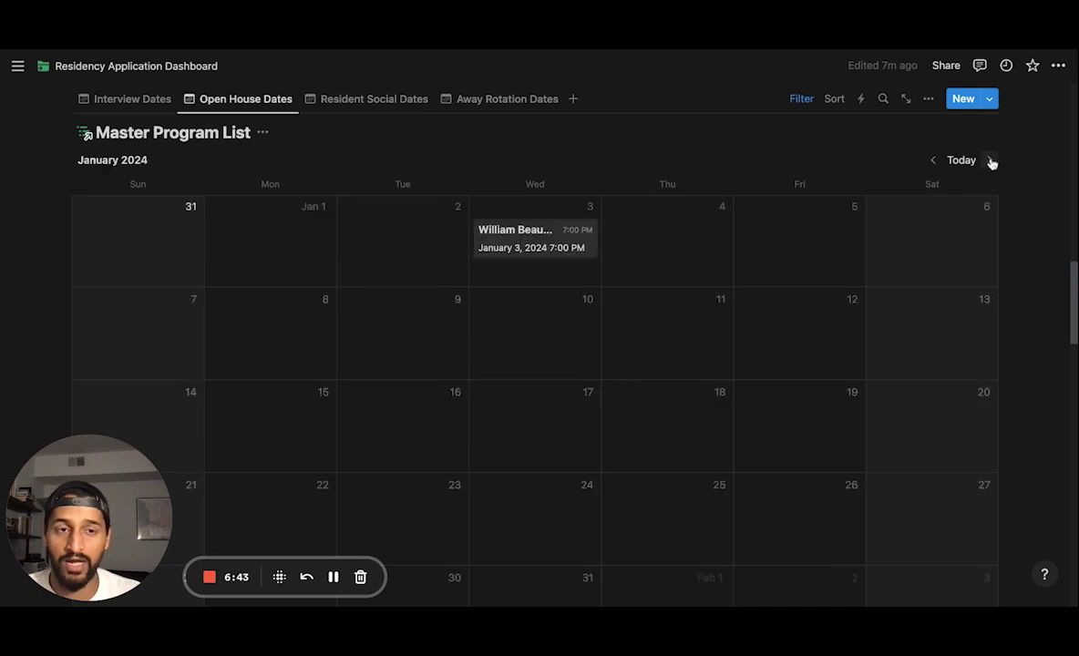
- Check the Resident Social Dates and Away Rotation Dates calendars, viewing October 2023 away rotations before returning to September 2023
left_click(369, 100)
left_click(496, 100)
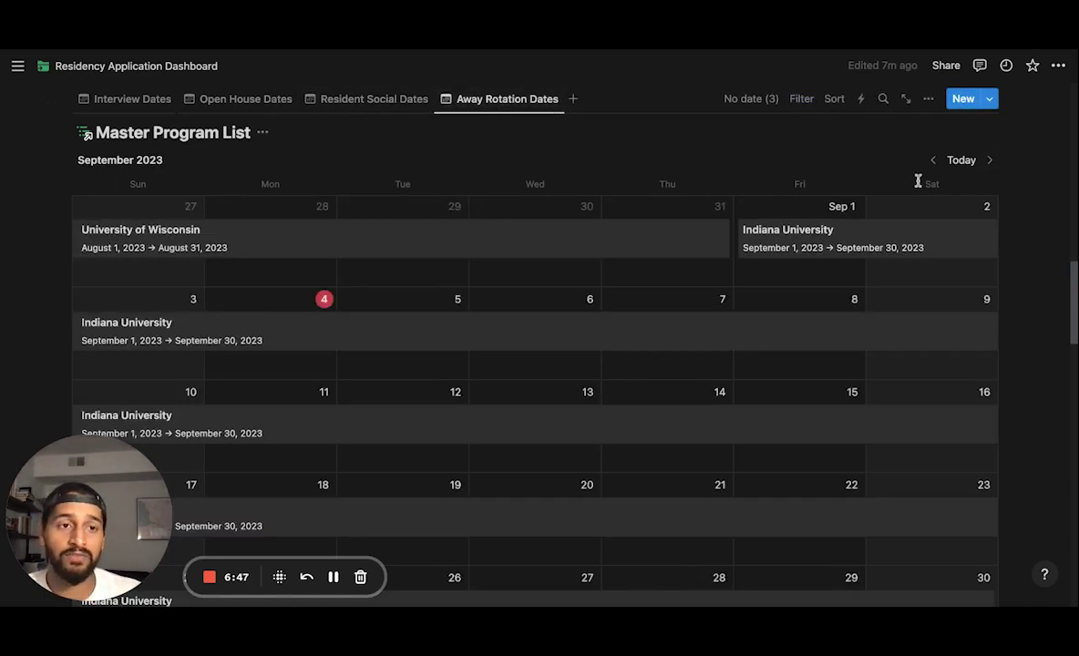
left_click(990, 162)
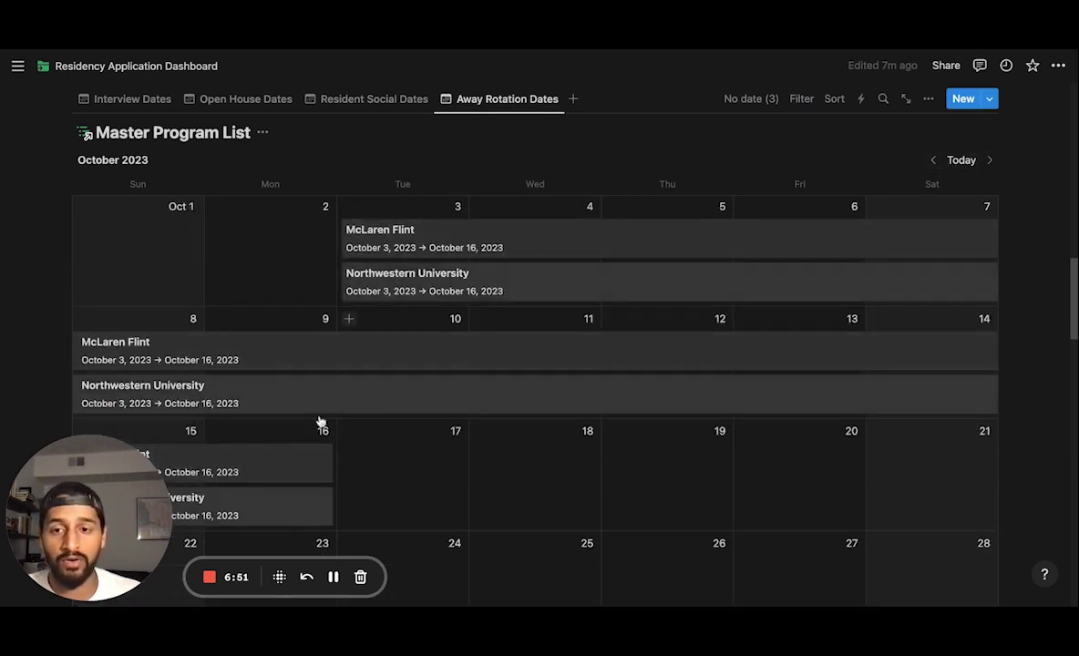
left_click(932, 161)
scroll(243, 251, "up", 1)
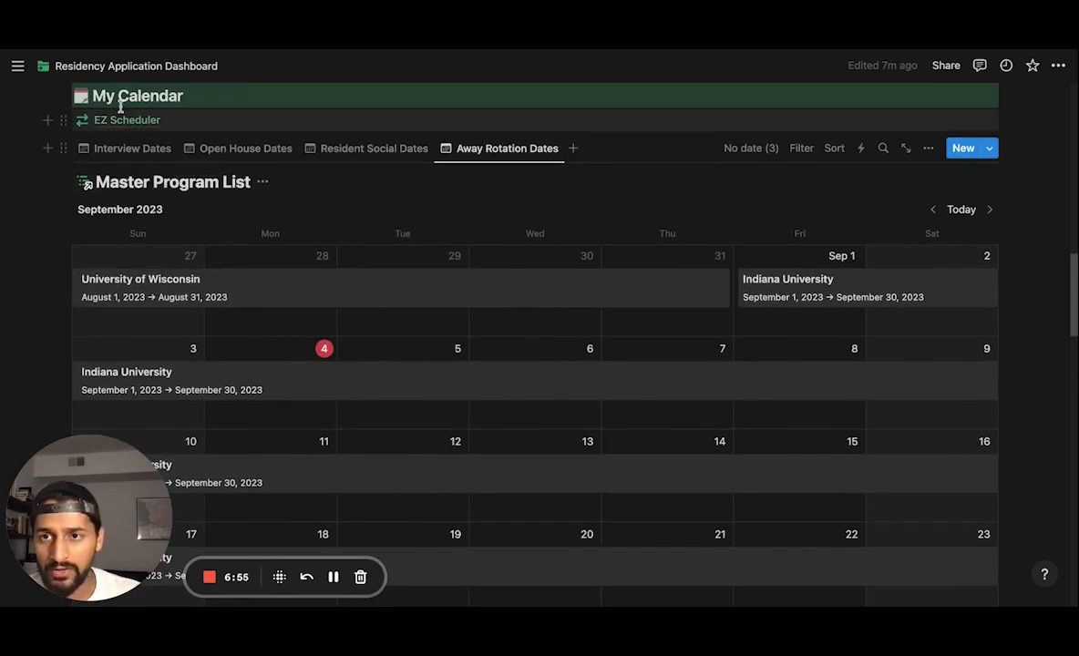
- Open the EZ Scheduler page and look over its program list and the Status column's sort and filter options
left_click(113, 121)
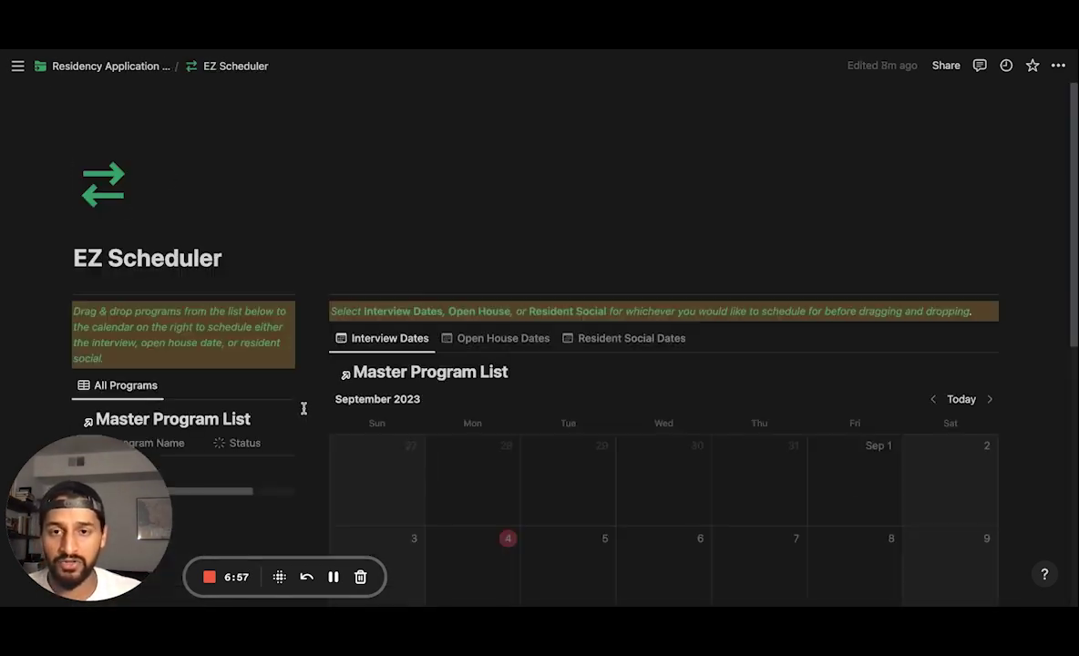
scroll(273, 390, "down", 5)
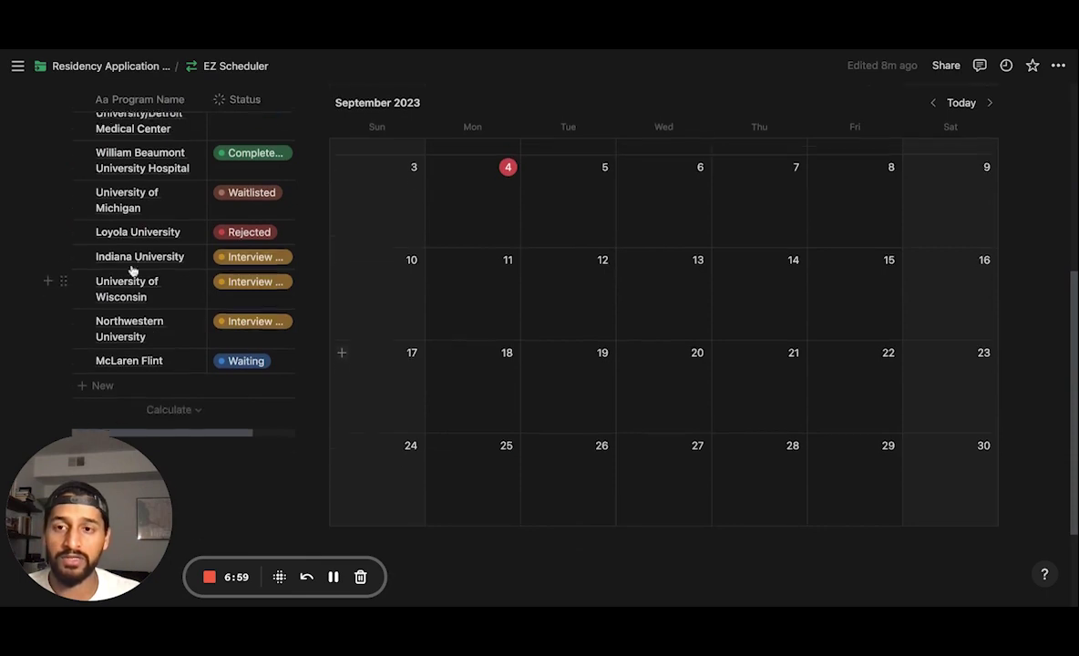
scroll(133, 270, "up", 3)
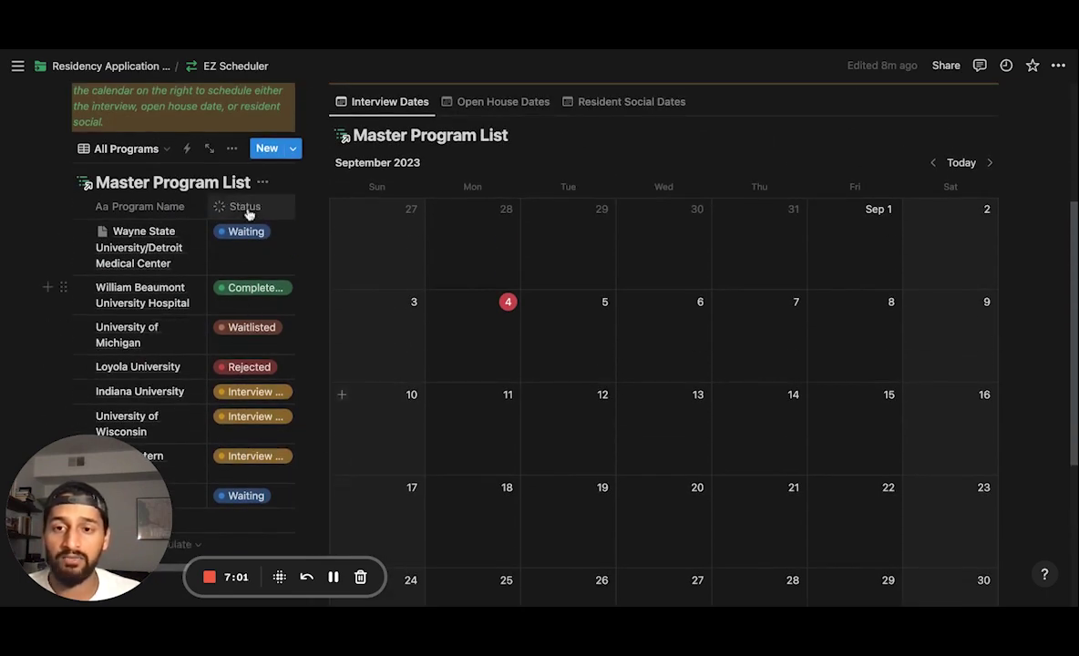
left_click(239, 207)
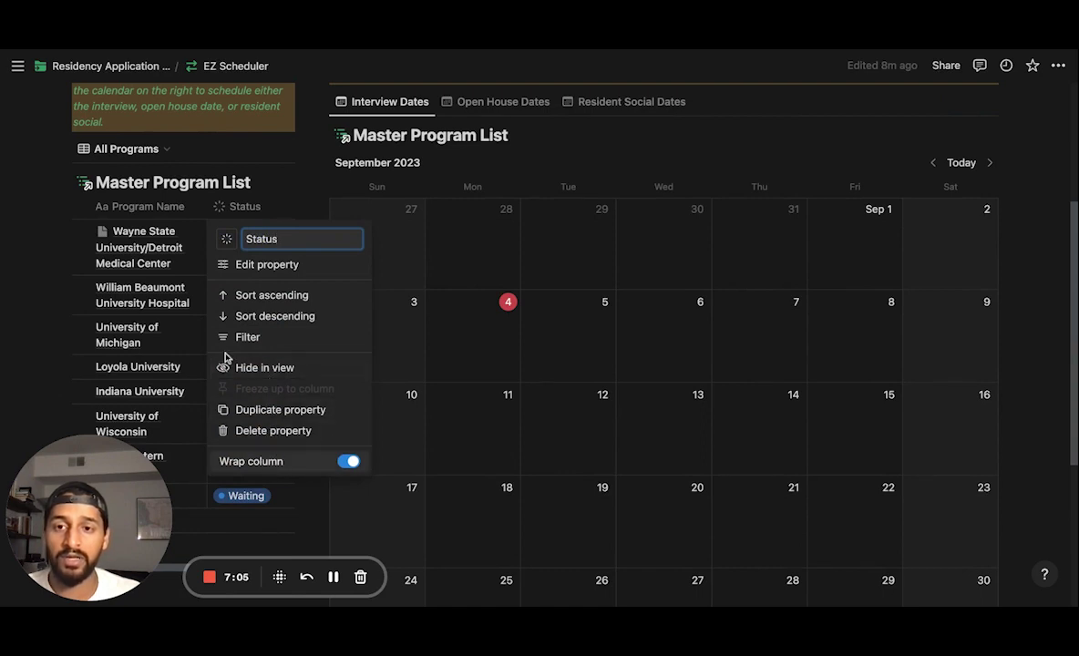
left_click(81, 343)
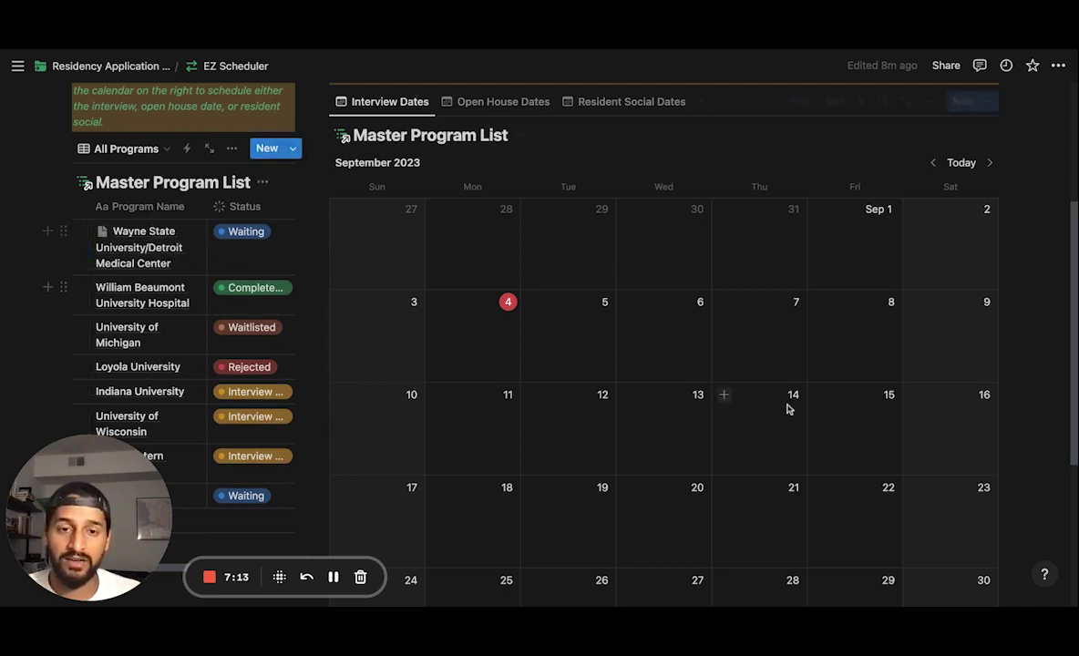
- Open the Wayne State University/Detroit Medical Center page from the scheduler list, review its properties, and close it
left_click(178, 232)
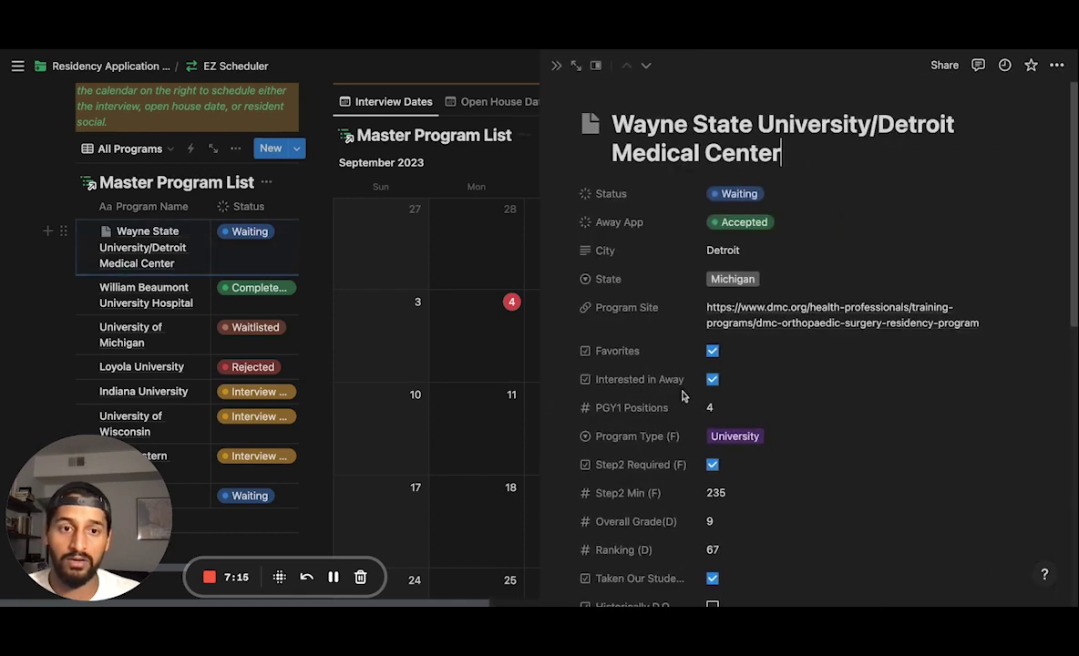
scroll(764, 471, "down", 10)
left_click(468, 251)
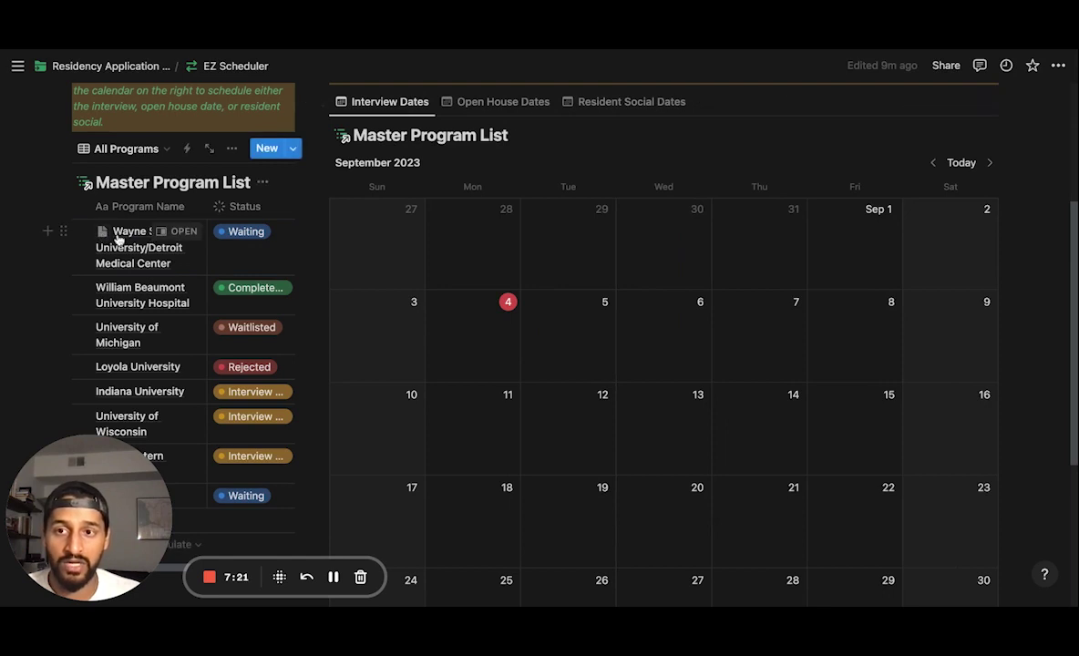
- Schedule the Wayne State interview on September 5, 2023 and the University of Michigan open house on September 14, 2023
left_click_drag(64, 232, 556, 324)
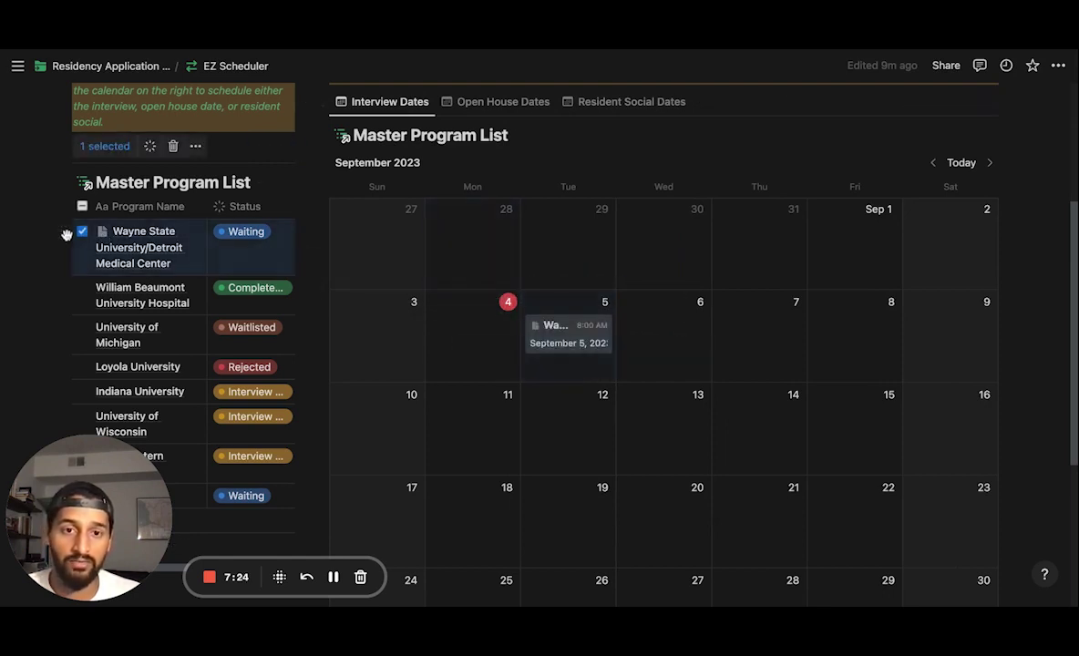
left_click(502, 102)
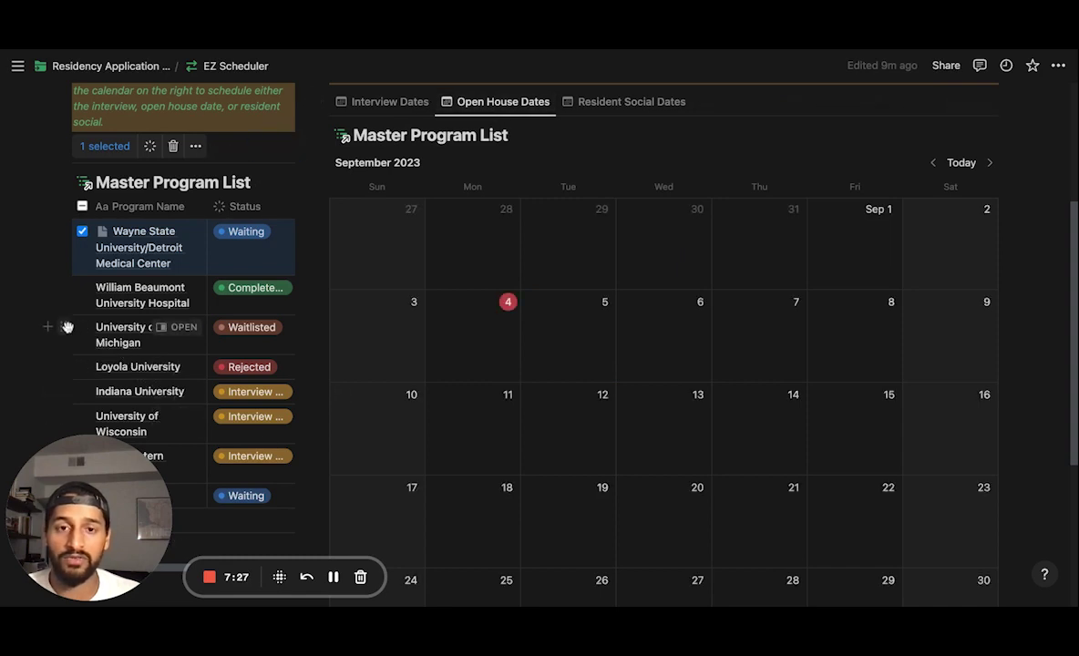
left_click_drag(64, 326, 761, 421)
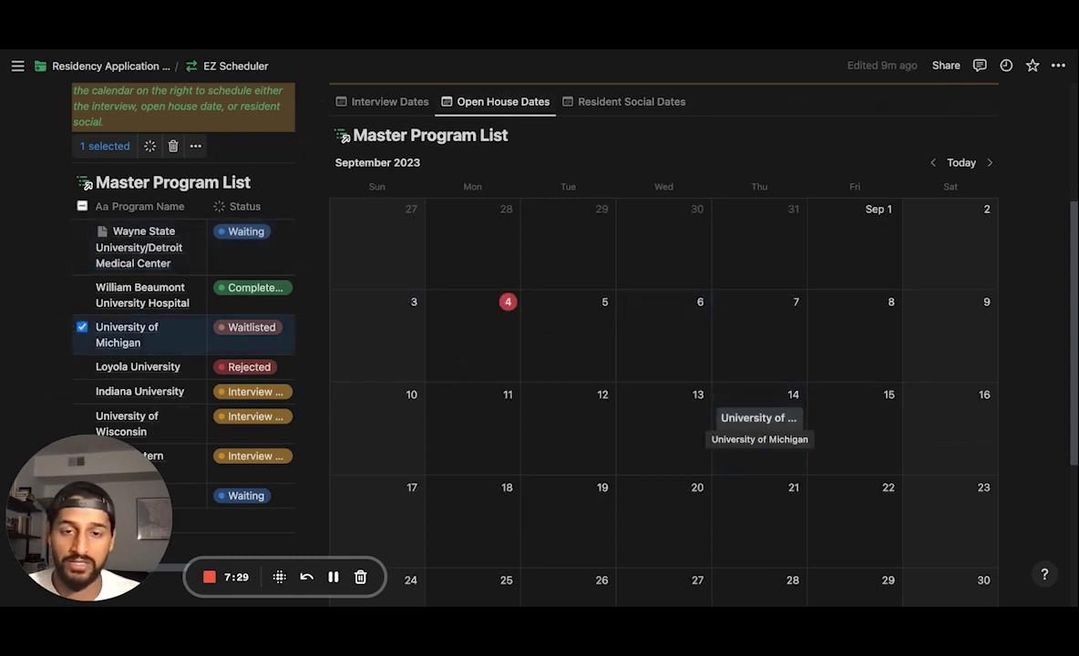
- Close the Wayne State page and return from the EZ Scheduler to the main Residency Application Dashboard
scroll(352, 164, "up", 5)
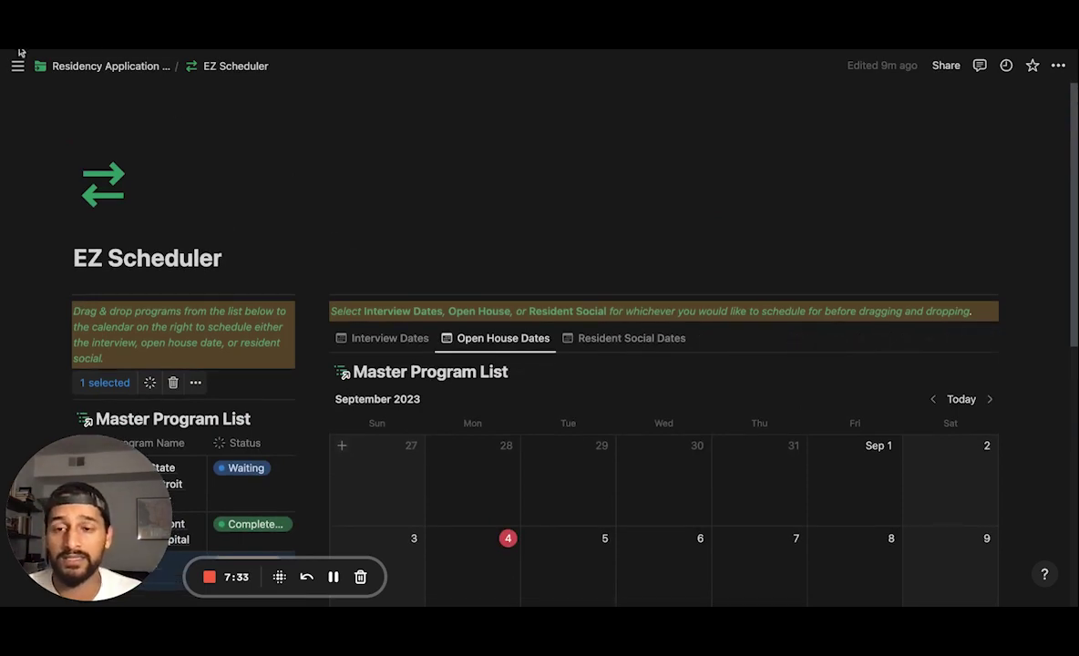
key("Return")
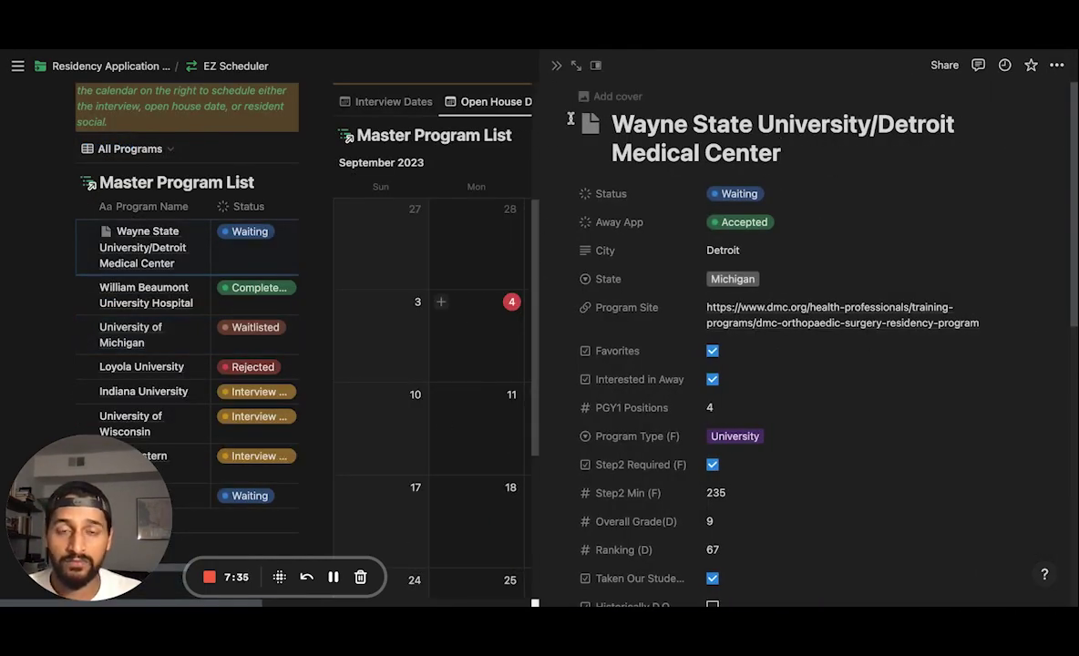
left_click(556, 67)
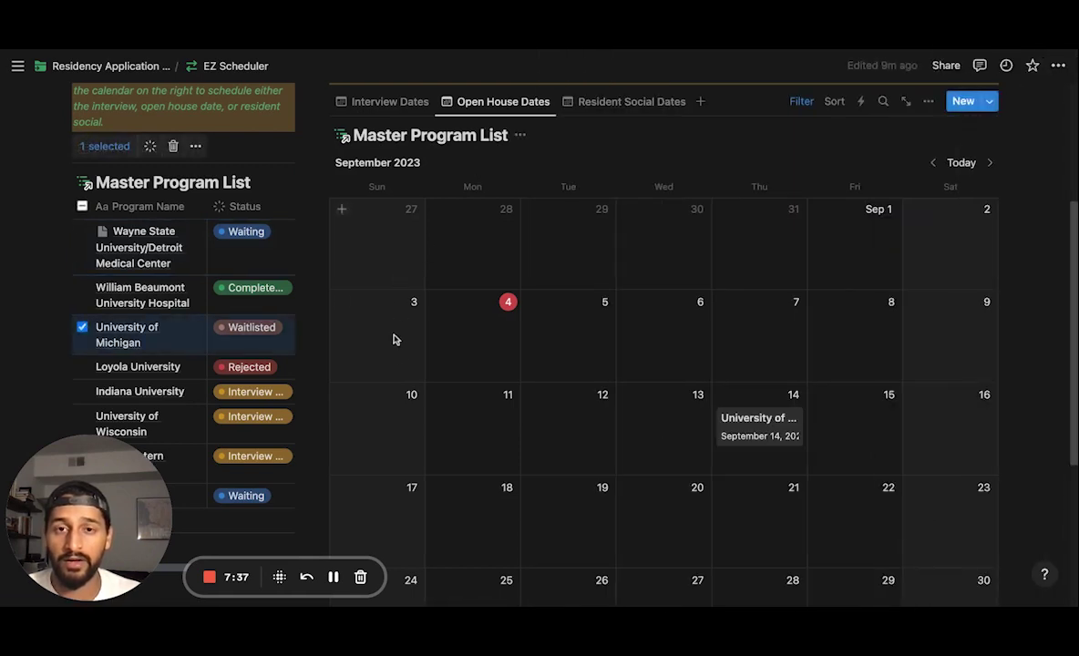
scroll(398, 347, "up", 3)
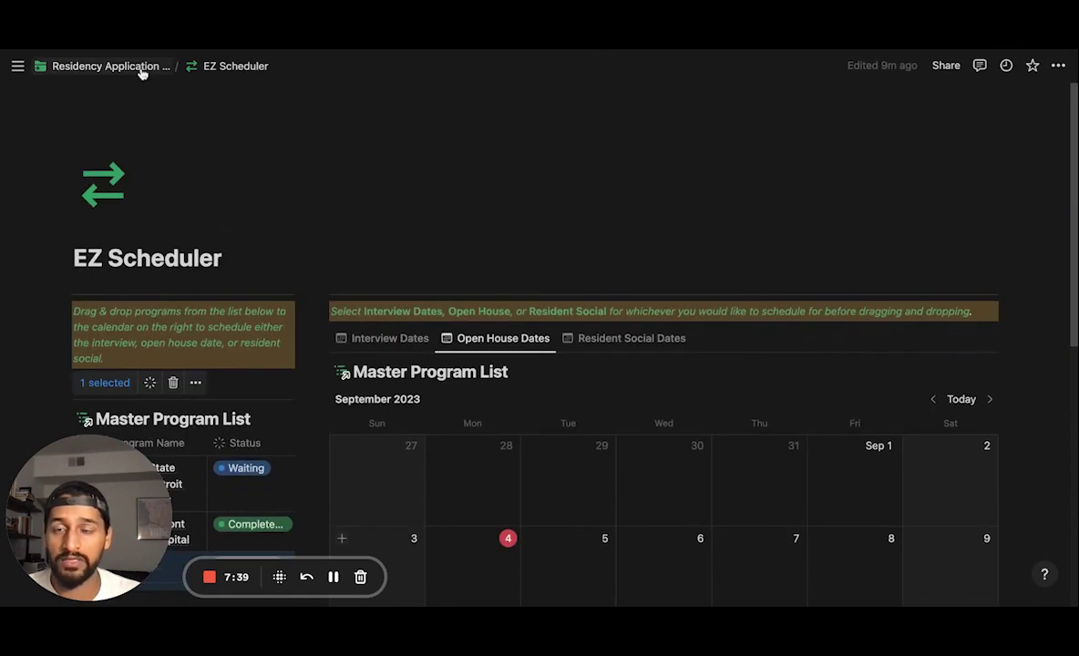
left_click(142, 71)
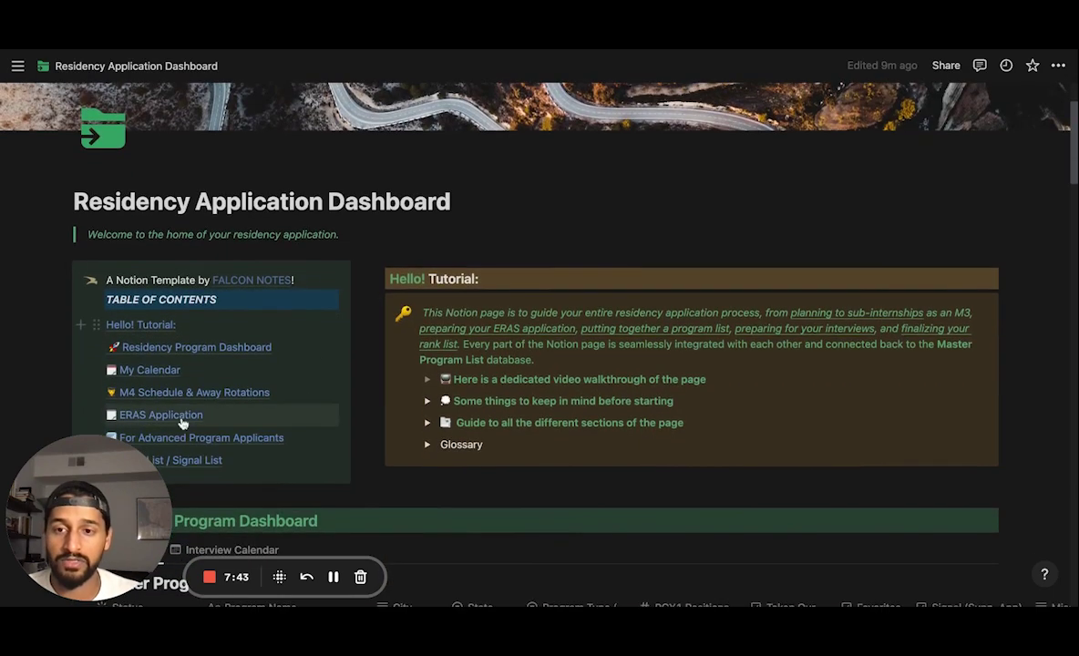
- Look over the ERAS App Planner on the dashboard and open the M4 & Away Rotation Planner page
scroll(180, 395, "down", 5)
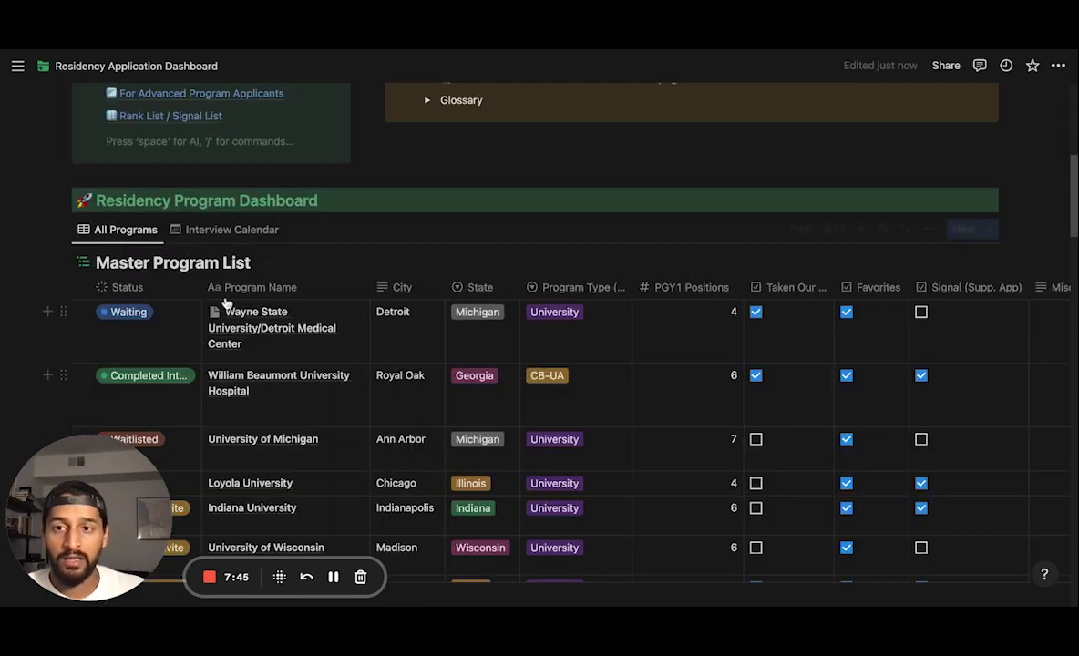
scroll(283, 369, "down", 15)
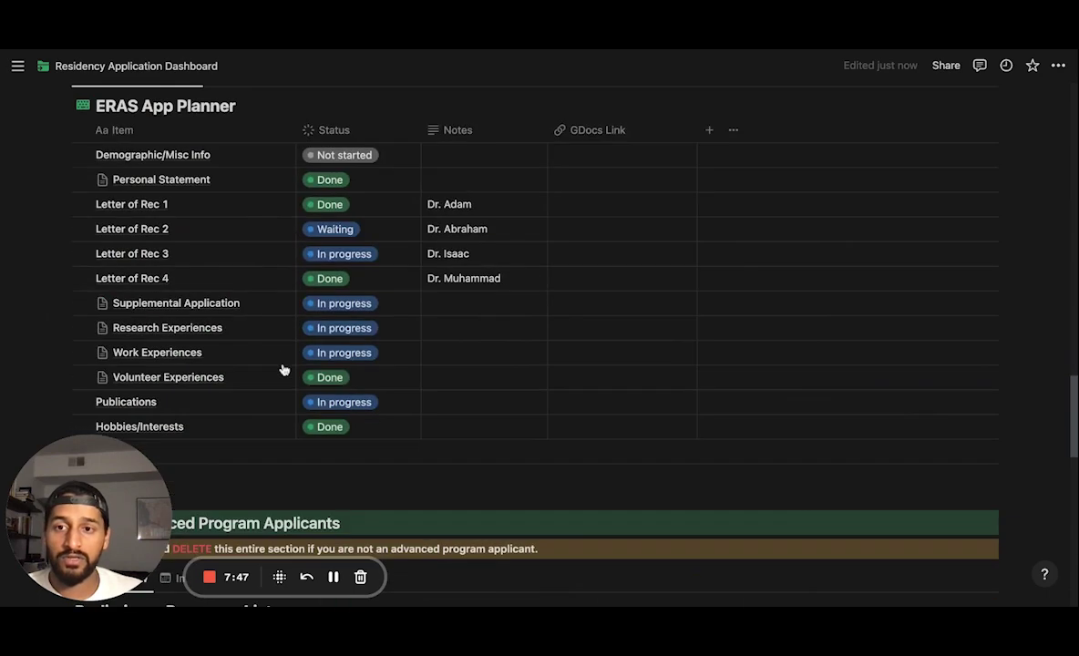
scroll(264, 373, "down", 4)
scroll(264, 373, "up", 8)
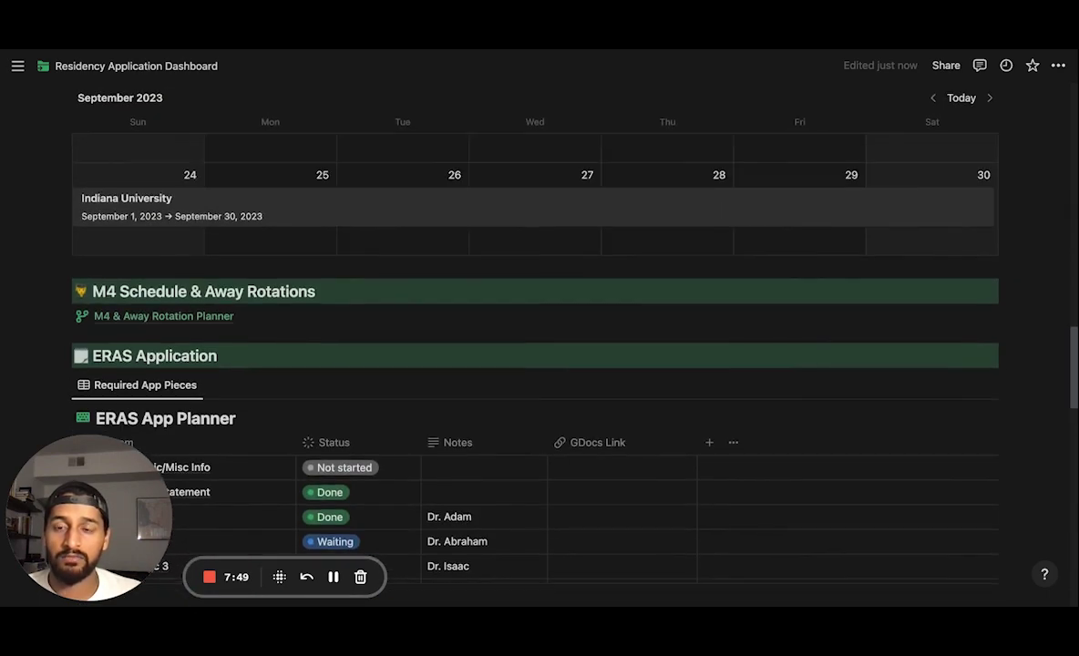
scroll(265, 373, "down", 2)
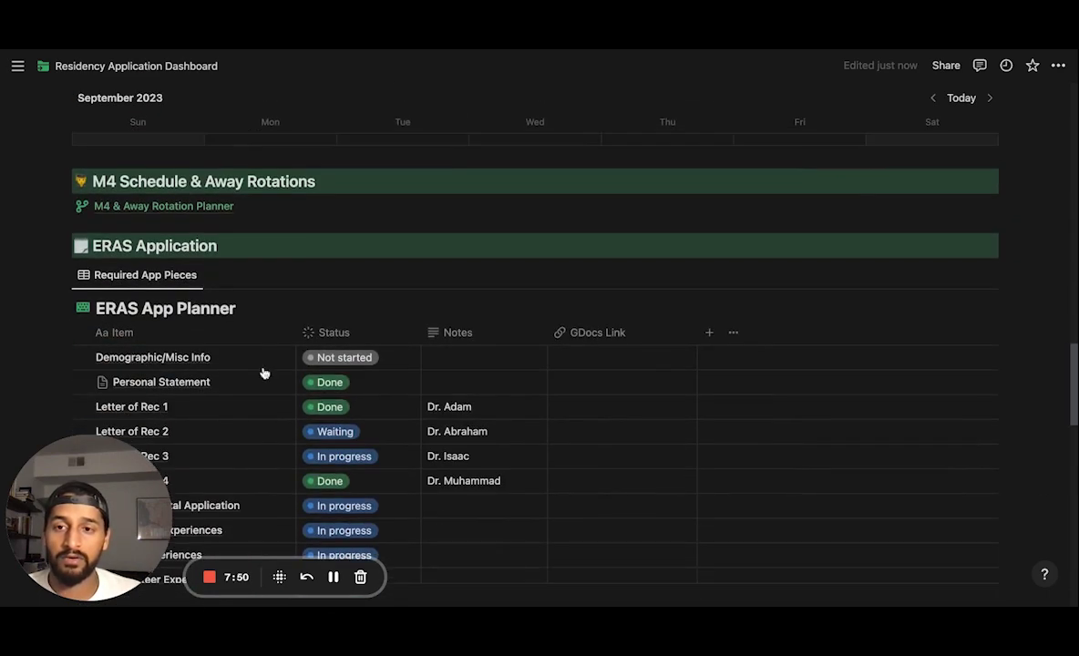
left_click(189, 209)
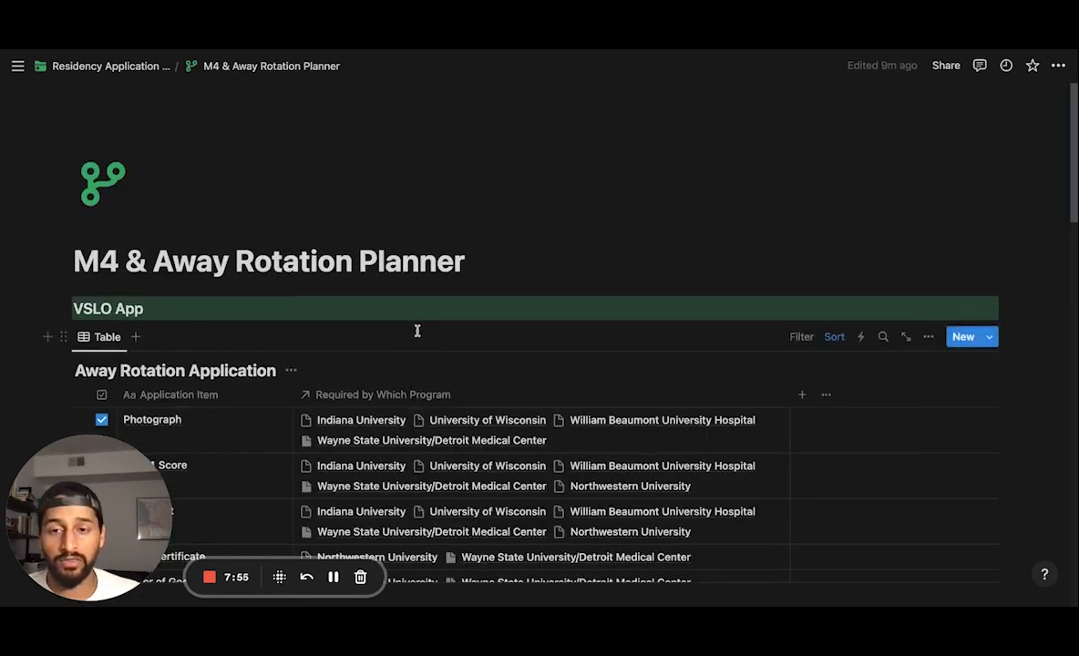
- Examine the Away Rotation Application checklist under VSLO App, including which programs require each application item
scroll(417, 330, "down", 3)
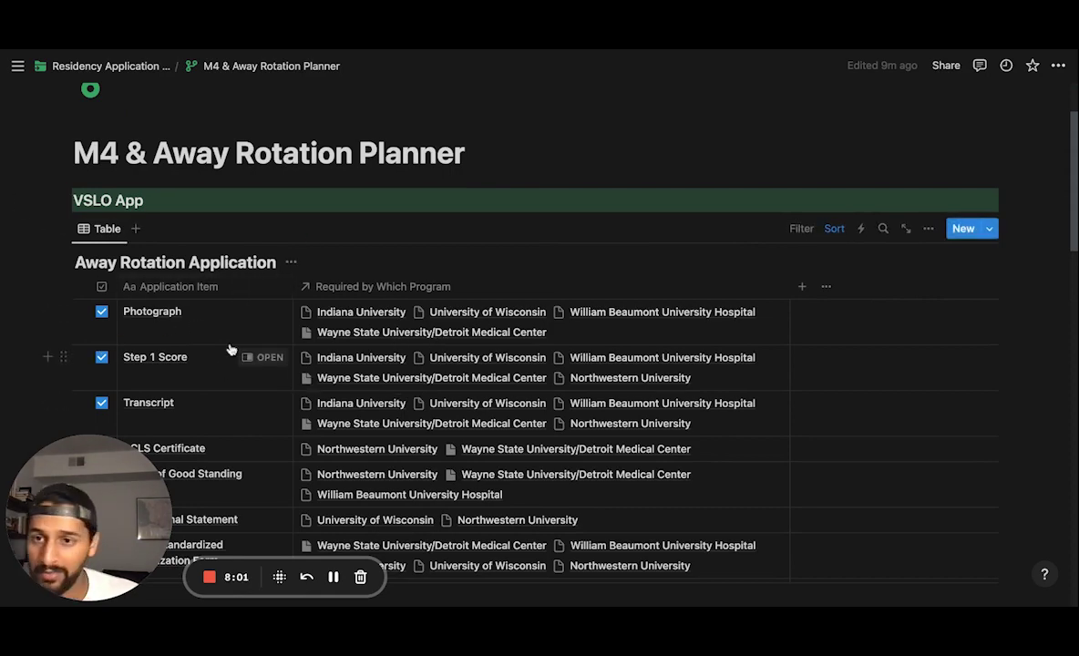
scroll(236, 370, "down", 2)
scroll(240, 408, "down", 2)
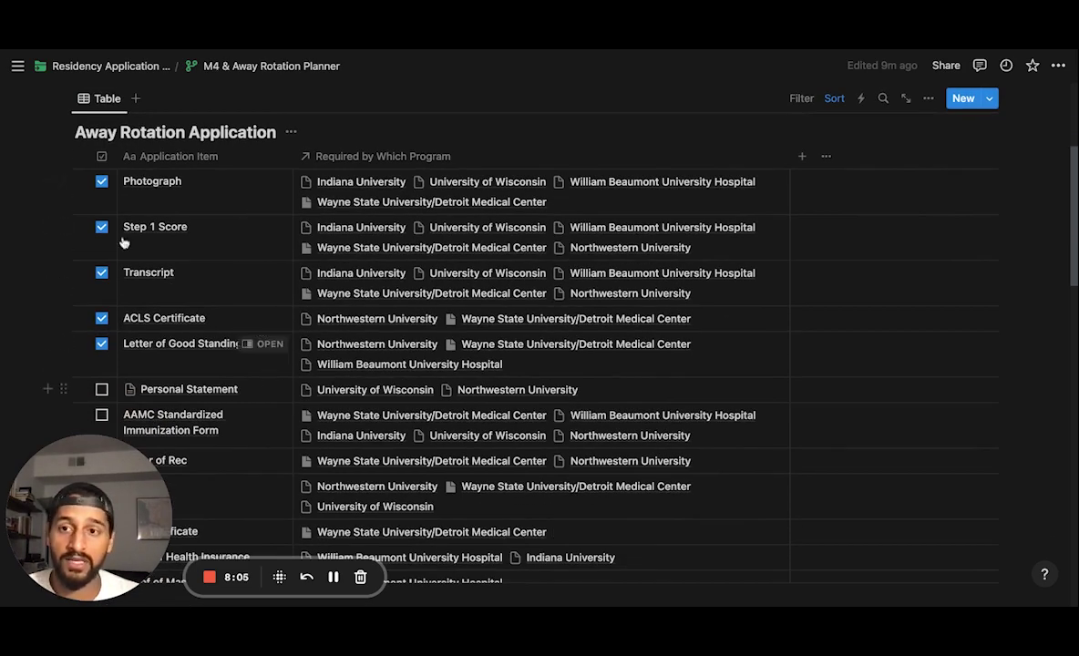
scroll(264, 383, "down", 3)
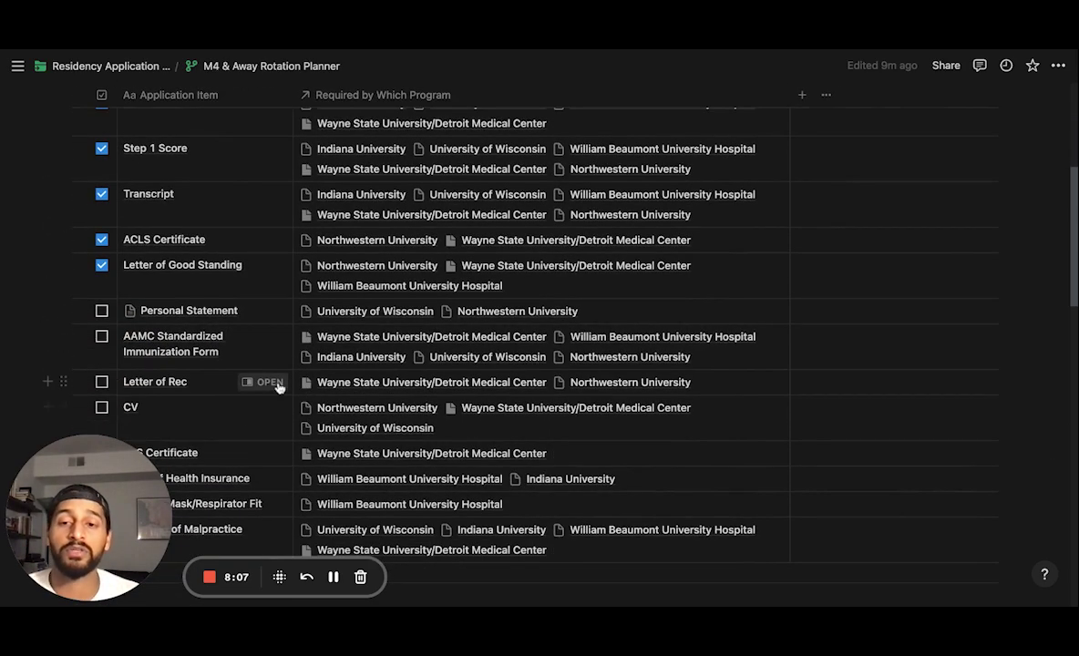
scroll(246, 383, "down", 4)
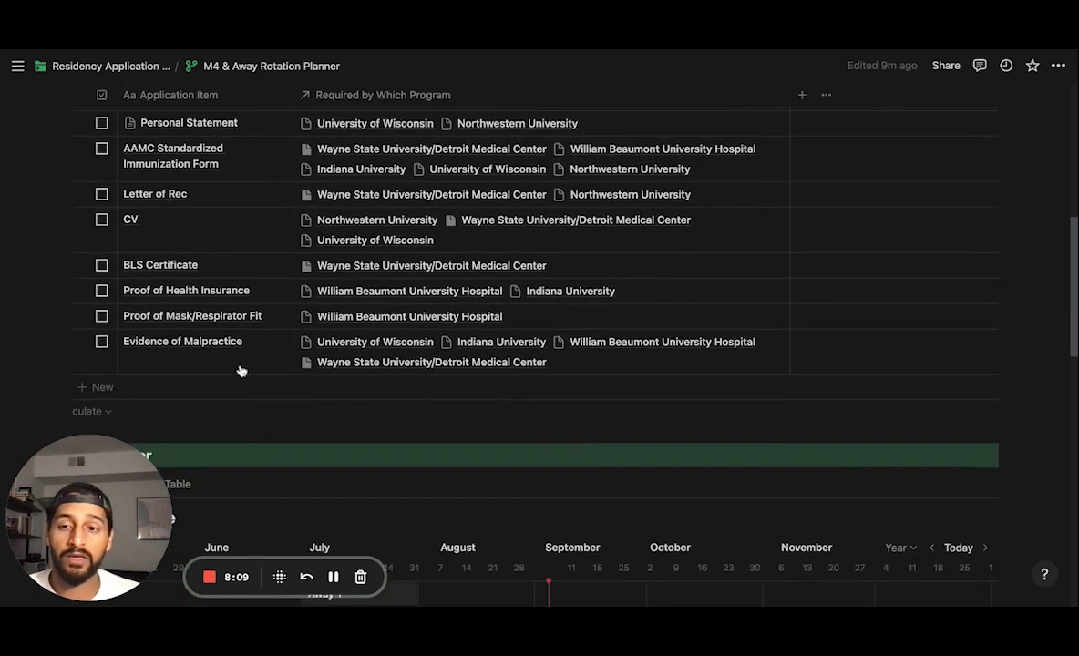
scroll(268, 273, "up", 3)
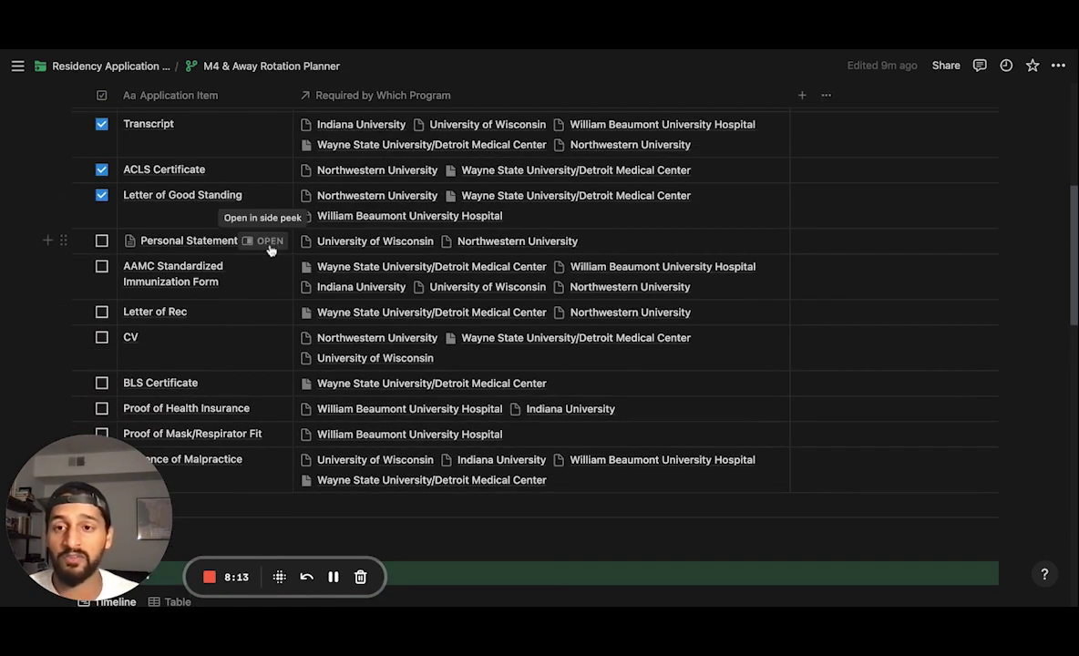
- Review the Away Rotation Application checklist and the M4 Schedule timeline on the M4 & Away Rotation Planner page
scroll(291, 354, "down", 4)
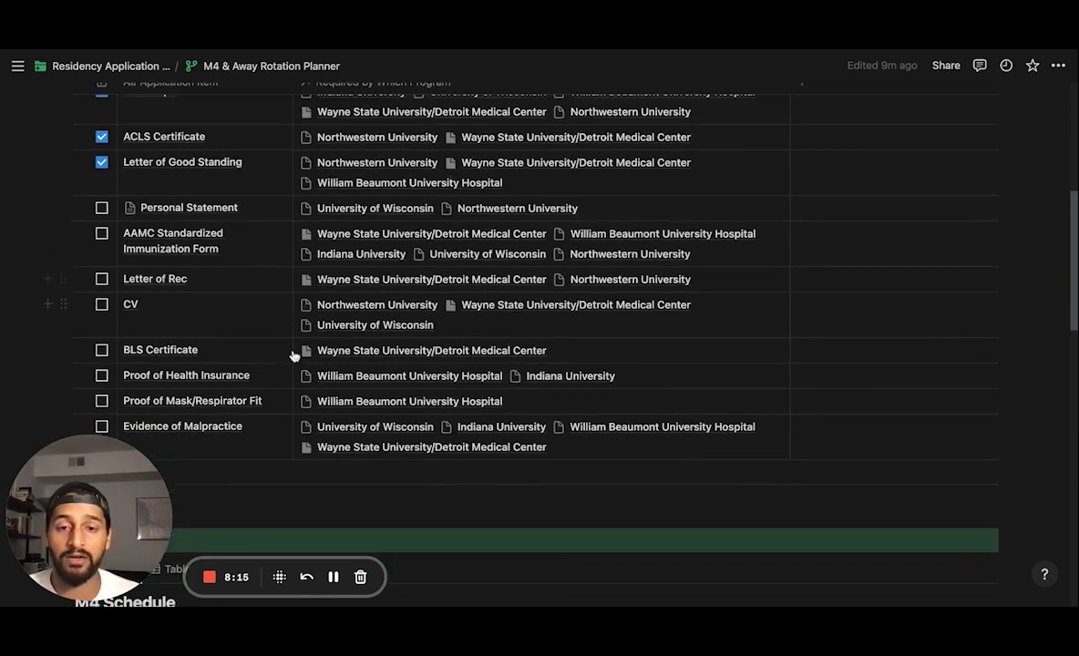
scroll(487, 315, "up", 8)
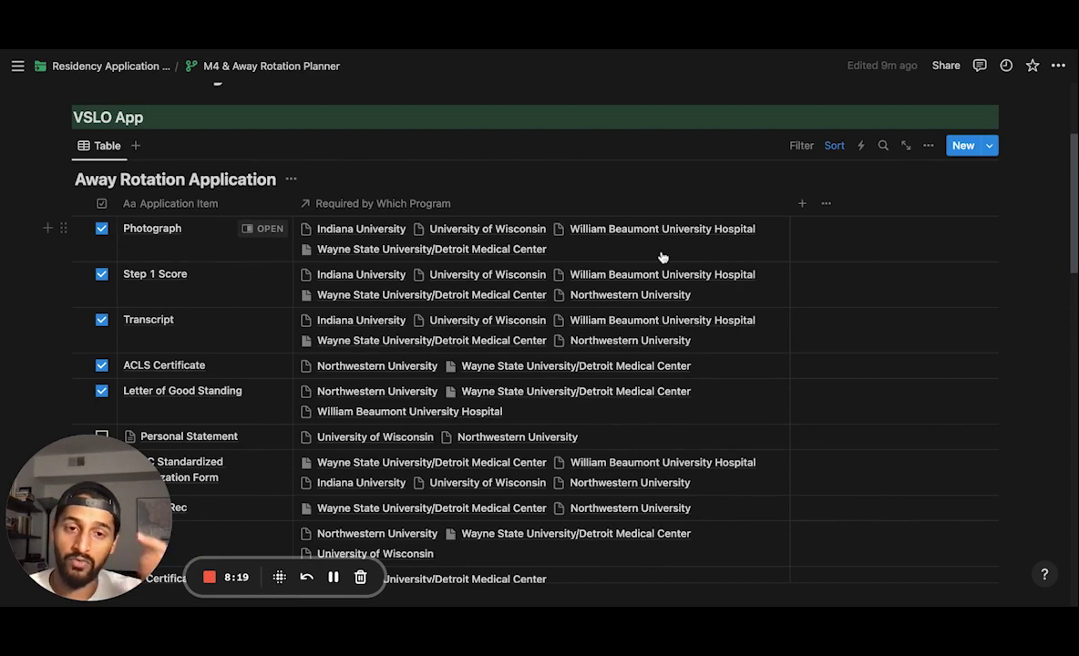
scroll(500, 472, "down", 6)
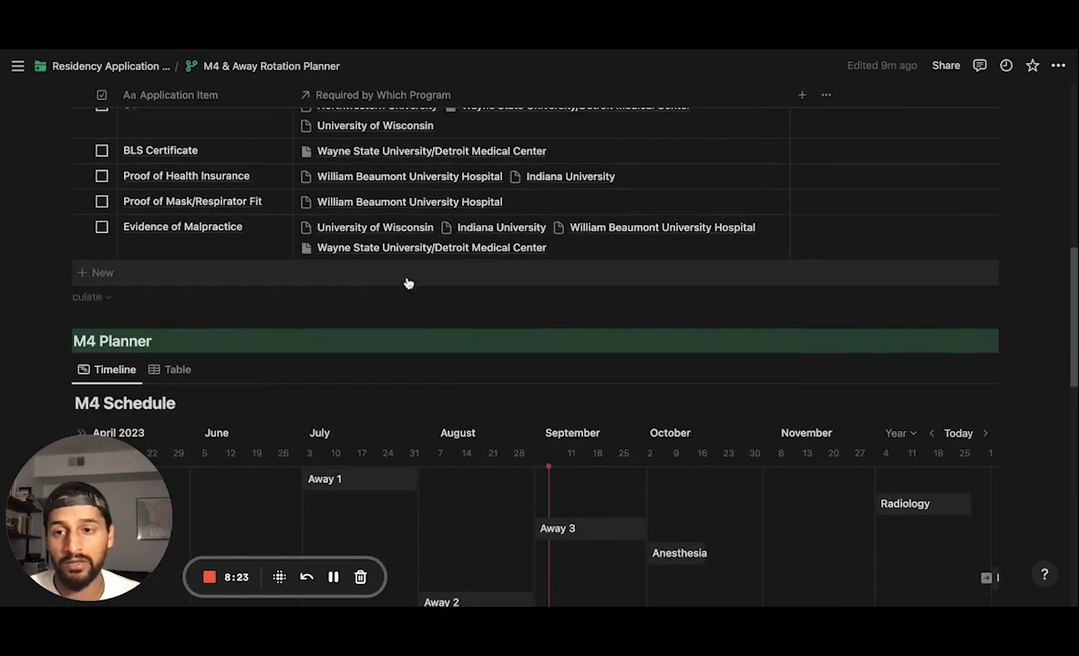
scroll(486, 224, "up", 10)
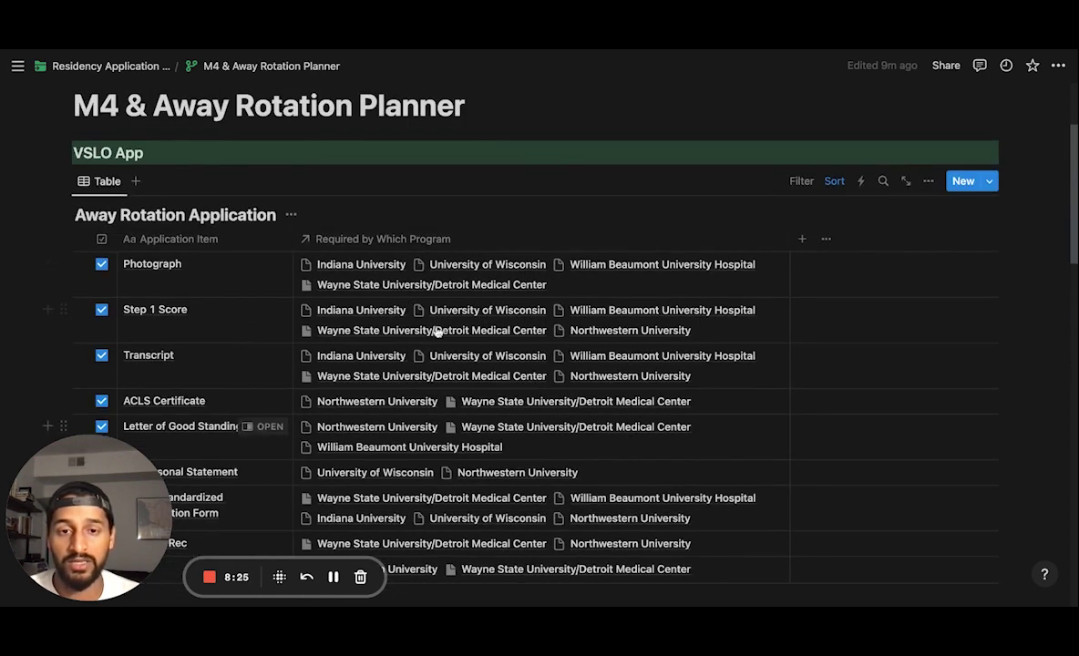
scroll(609, 445, "down", 10)
scroll(450, 429, "up", 3)
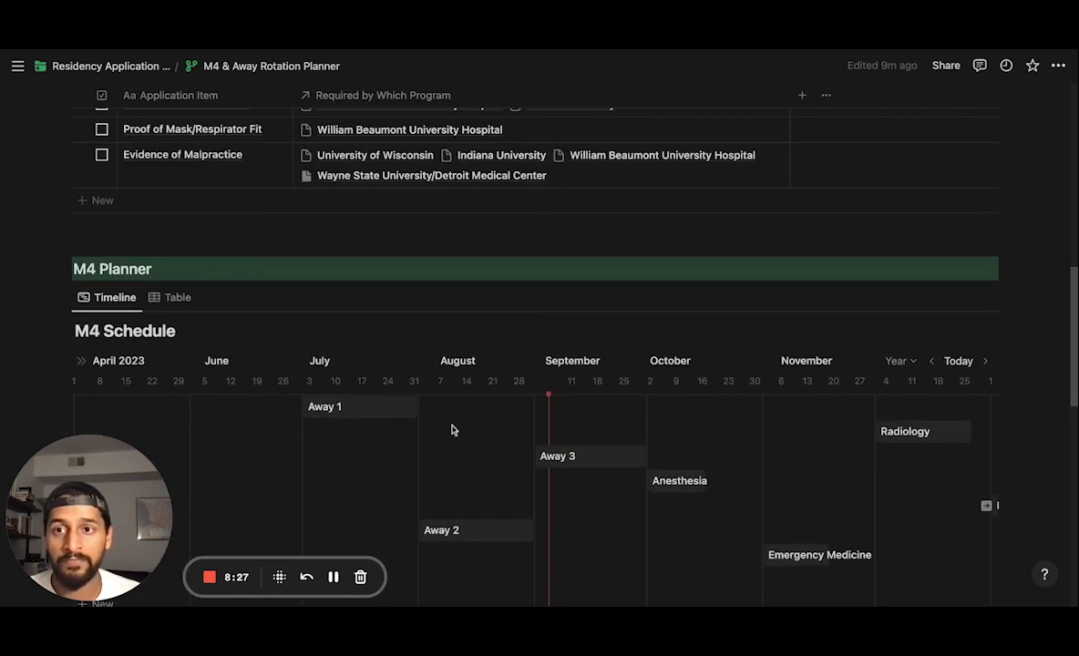
- Try shifting the Away 2 rotation to July on the M4 Schedule timeline and bring it back to August
scroll(402, 422, "down", 1)
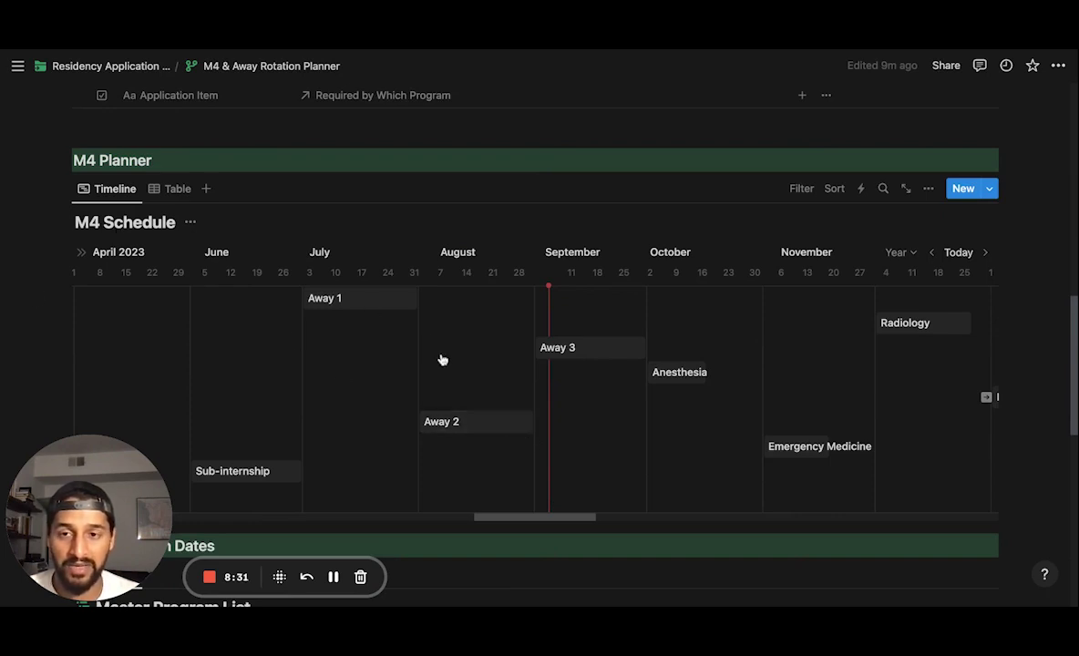
key("ctrl+z")
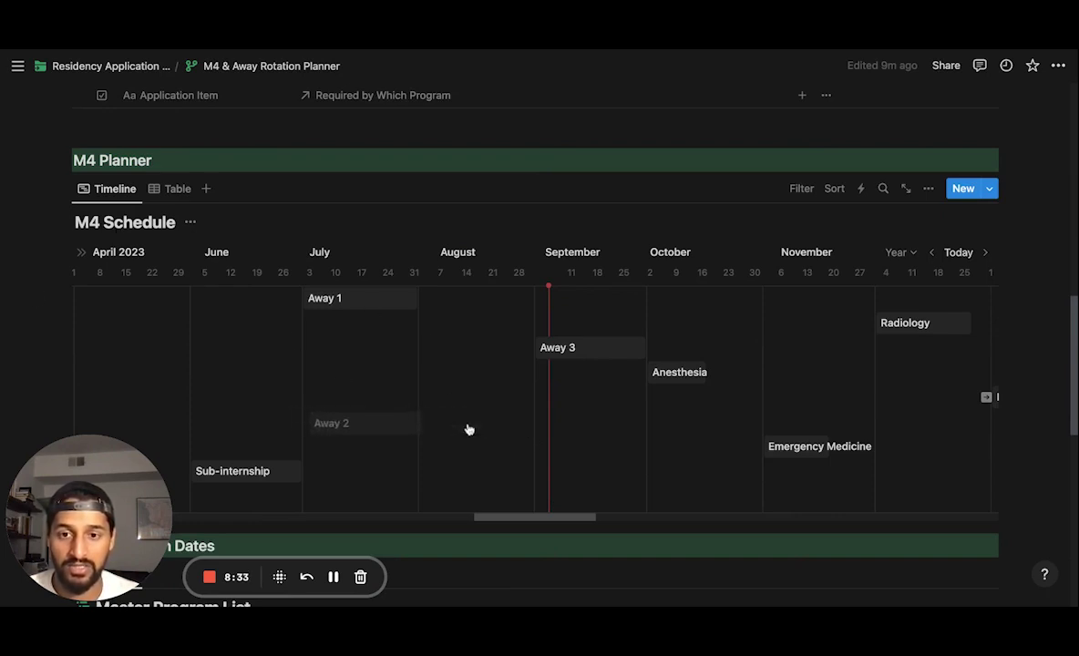
key("ctrl+shift+z")
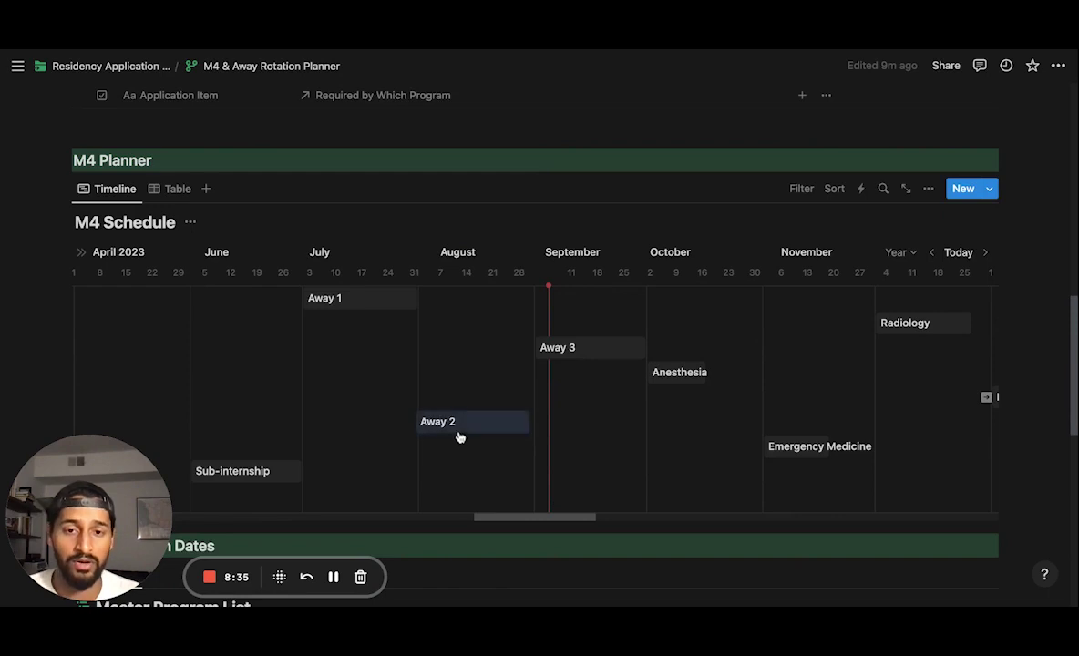
scroll(470, 405, "down", 2)
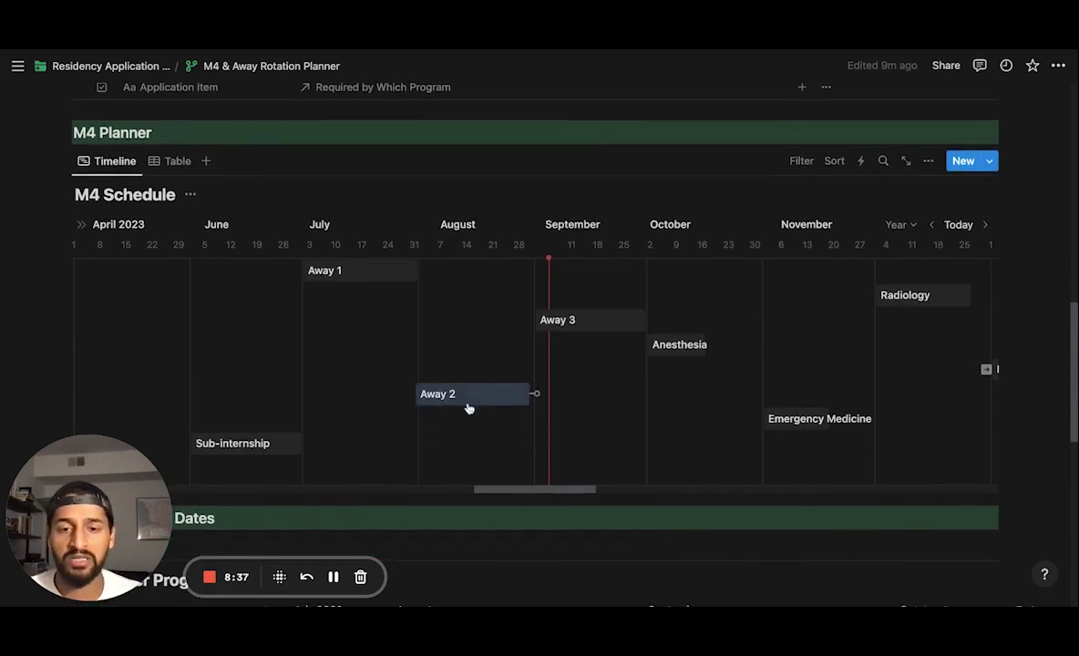
- Move the University of Wisconsin rotation to August 31 – September 30, 2023 on the Away Rotation Dates timeline
left_click_drag(776, 412, 775, 413)
scroll(468, 401, "down", 5)
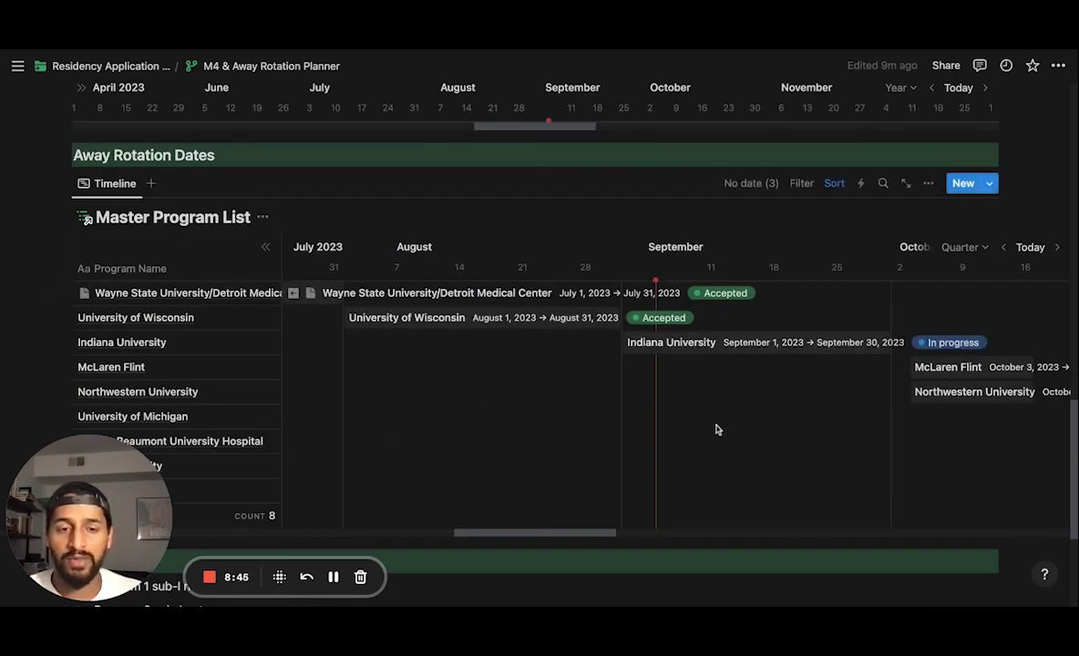
scroll(580, 441, "left", 3)
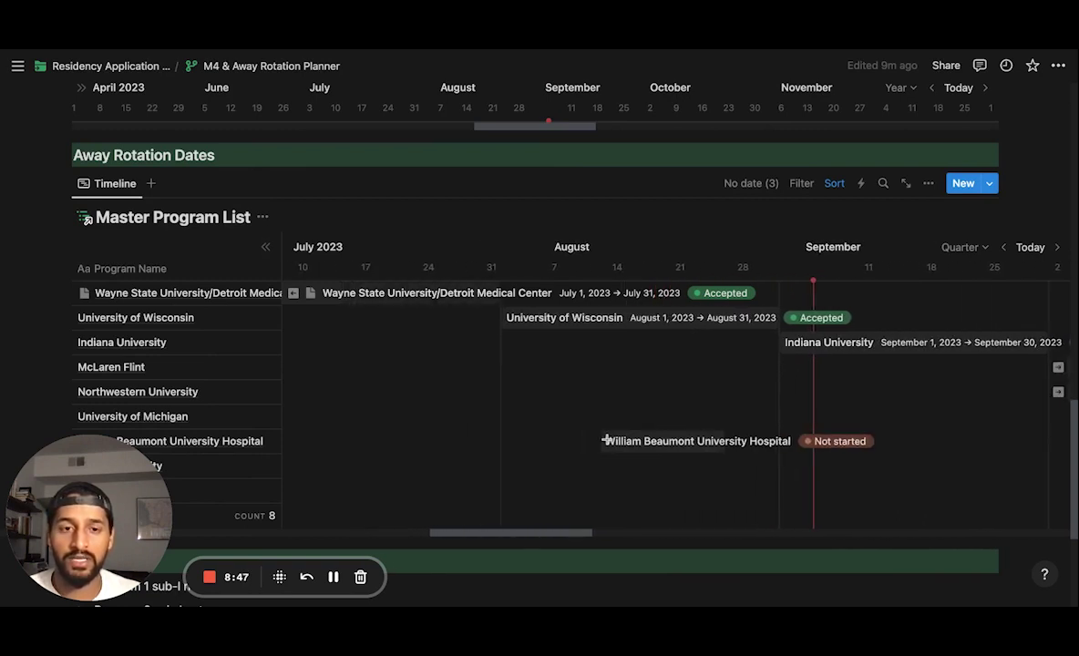
scroll(605, 441, "right", 3)
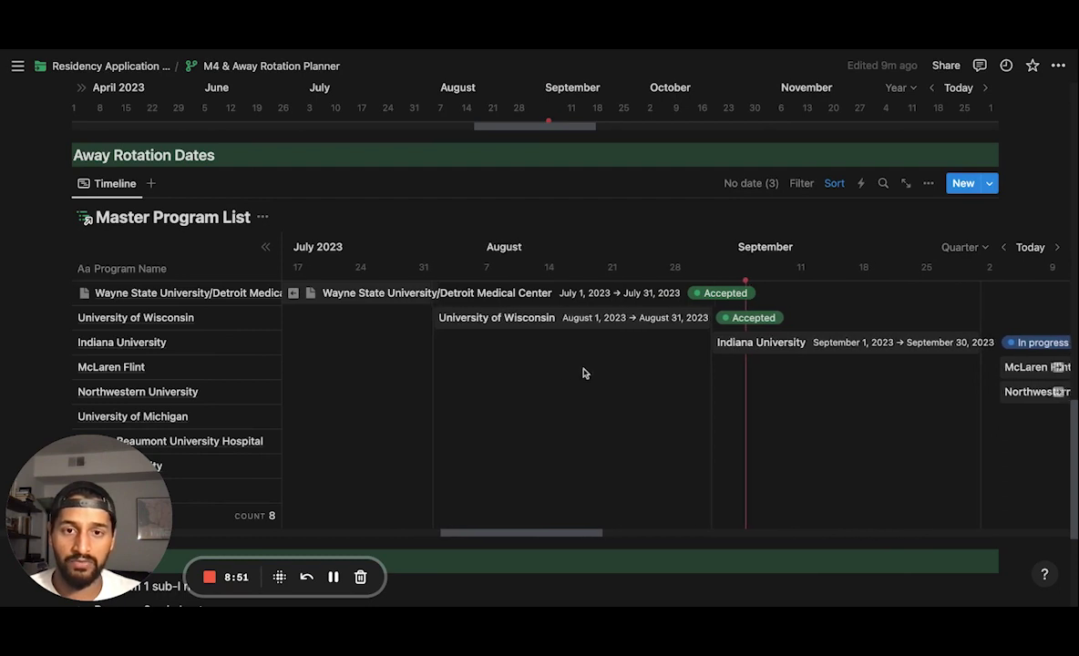
scroll(583, 372, "right", 2)
left_click_drag(445, 321, 719, 320)
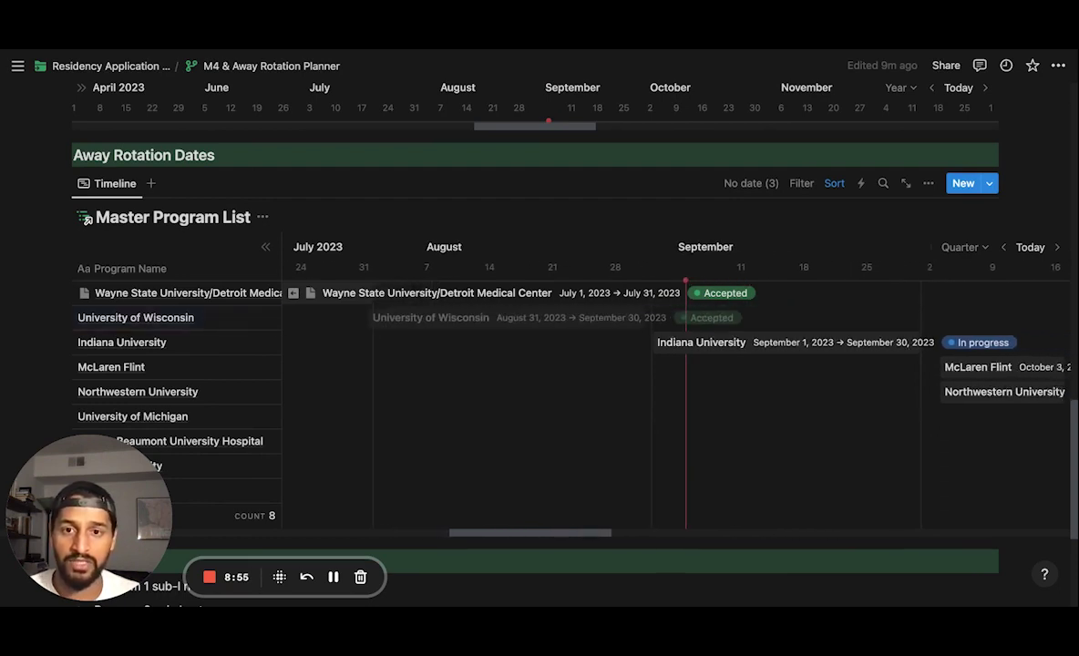
- Look over the Sub-I Prep section with its program sub-I notes and preparation resources
scroll(600, 477, "down", 5)
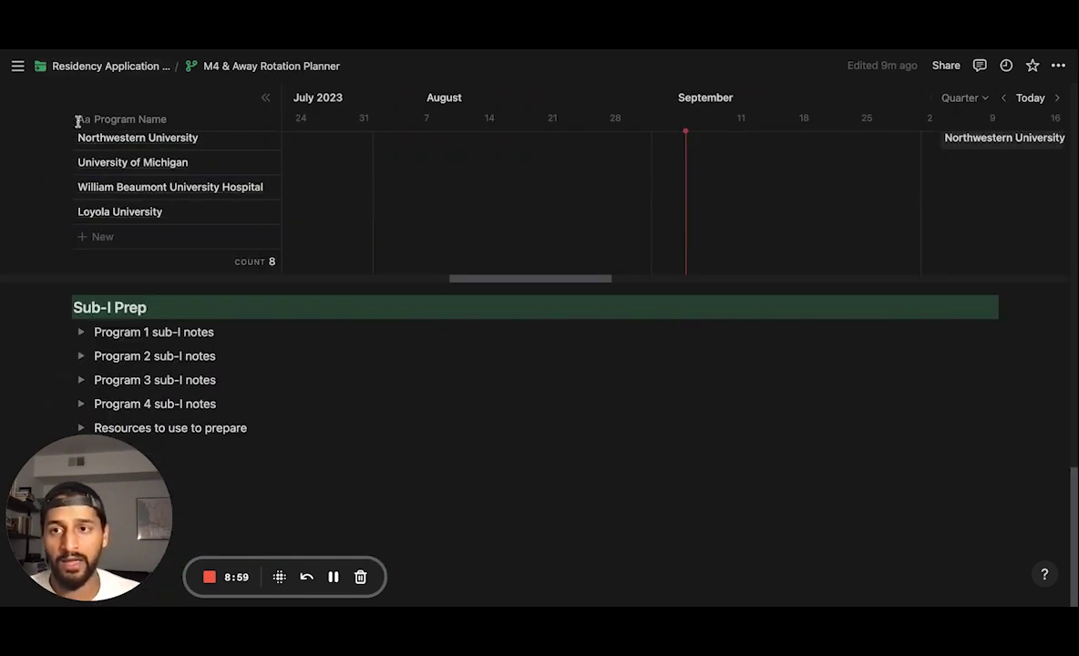
scroll(286, 290, "up", 6)
scroll(243, 315, "down", 6)
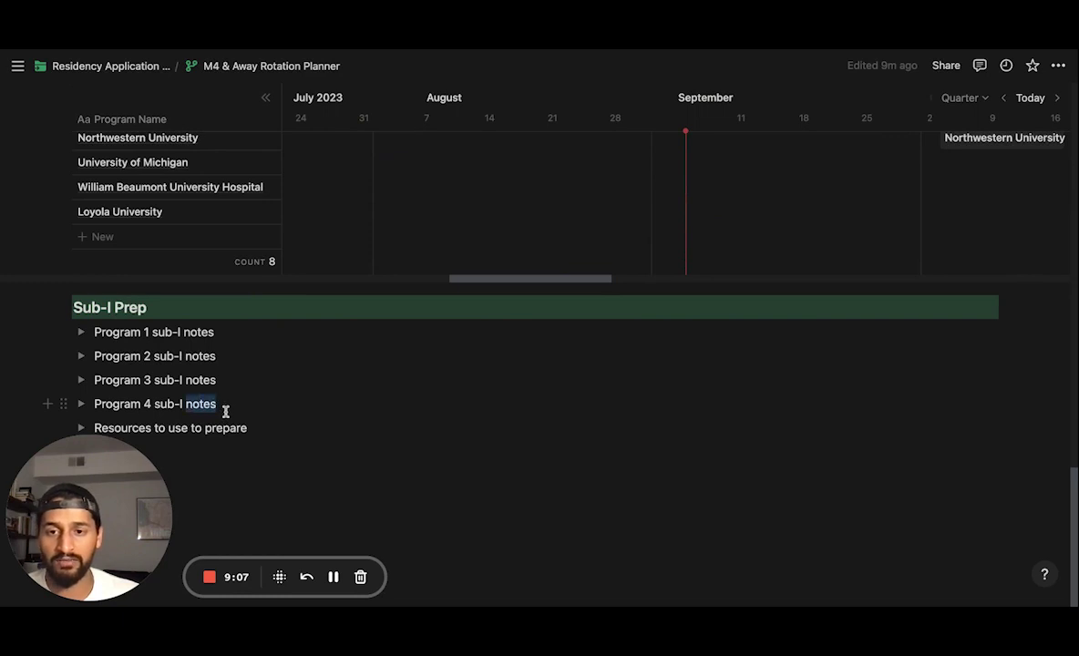
left_click_drag(225, 412, 174, 341)
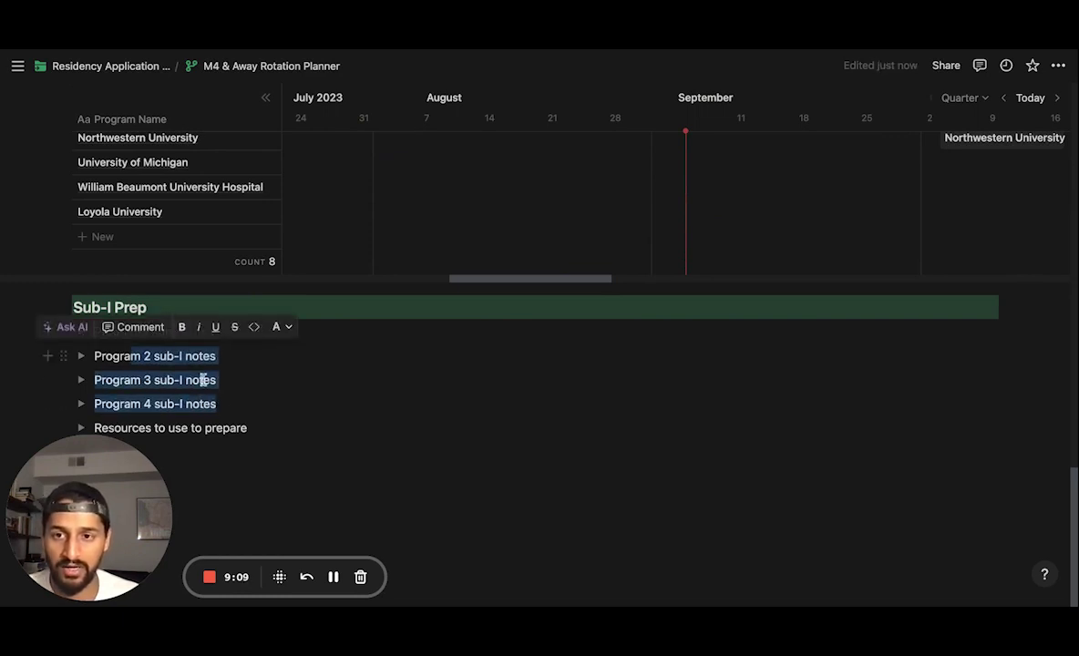
left_click(125, 402)
- Return to the Residency Application Dashboard and find the For Advanced Program Applicants section
left_click(144, 76)
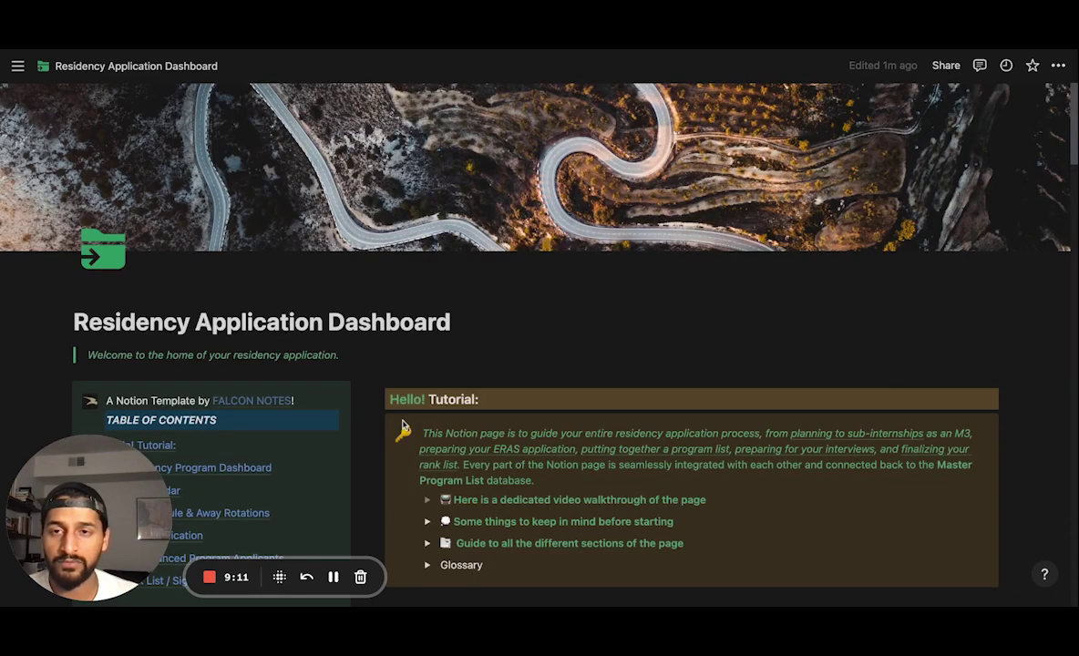
scroll(402, 423, "down", 20)
scroll(395, 428, "down", 3)
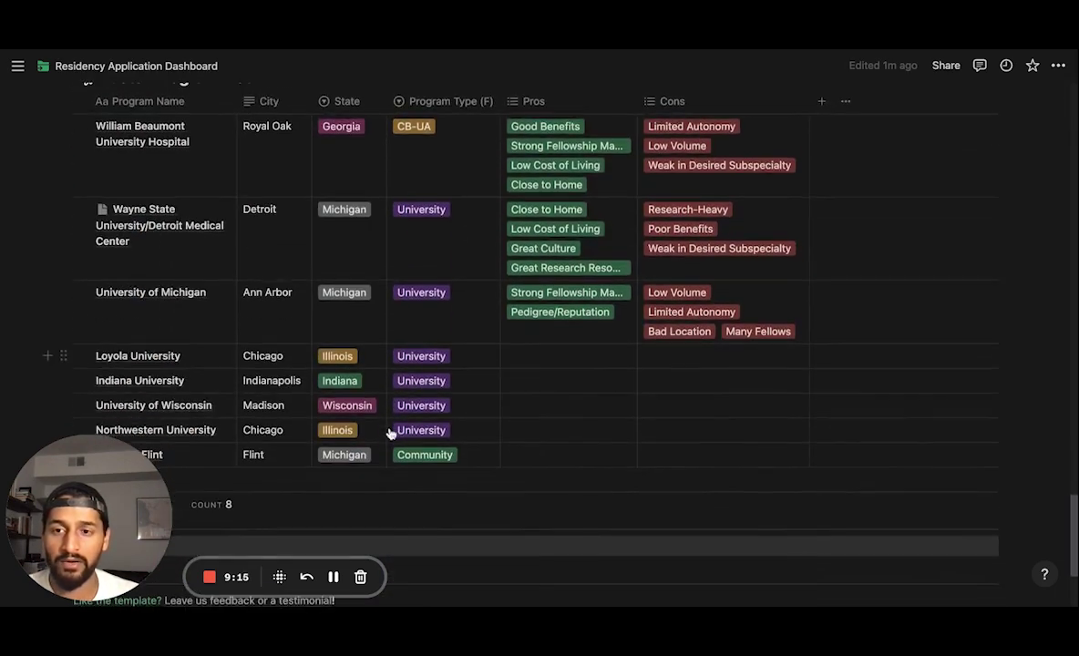
scroll(387, 433, "up", 8)
scroll(390, 434, "down", 3)
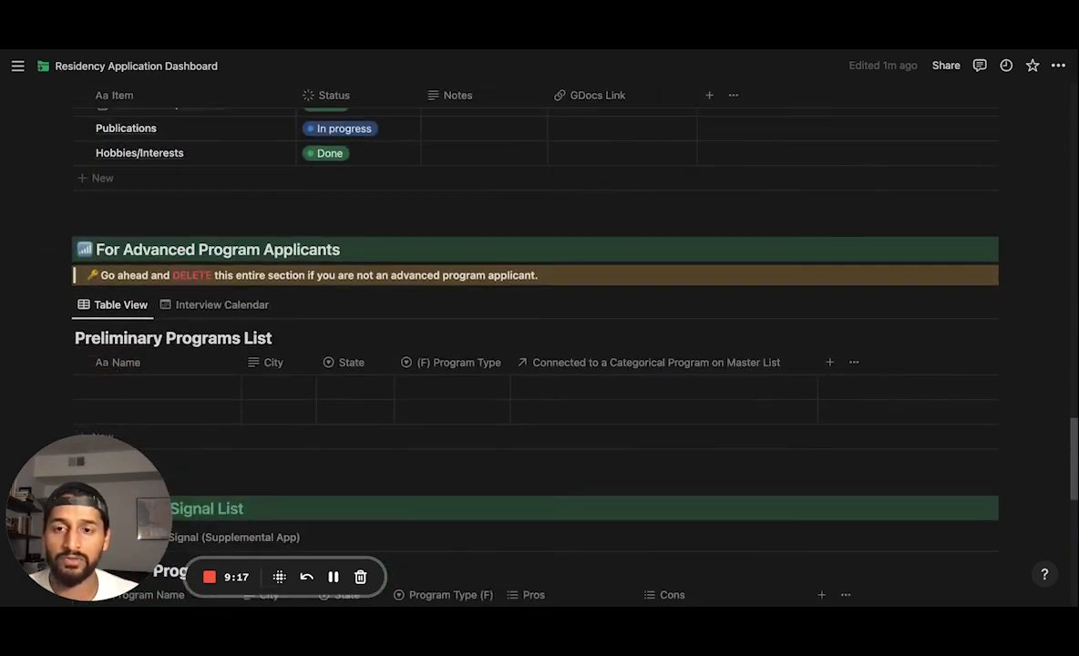
- Highlight the For Advanced Program Applicants heading text and clear the selection
left_click(125, 250)
key("shift+Right")
key("shift+Right")
key("shift+Right")
key("shift+Right")
key("shift+Right")
key("shift+Right")
key("shift+Right")
key("shift+Right")
key("shift+Right")
key("shift+Right")
key("shift+Right")
key("shift+Right")
key("shift+Right")
key("shift+Right")
key("shift+Right")
key("shift+Right")
key("shift+Right")
key("shift+Right")
key("shift+Right")
key("shift+Right")
key("shift+Right")
key("shift+Right")
key("shift+Right")
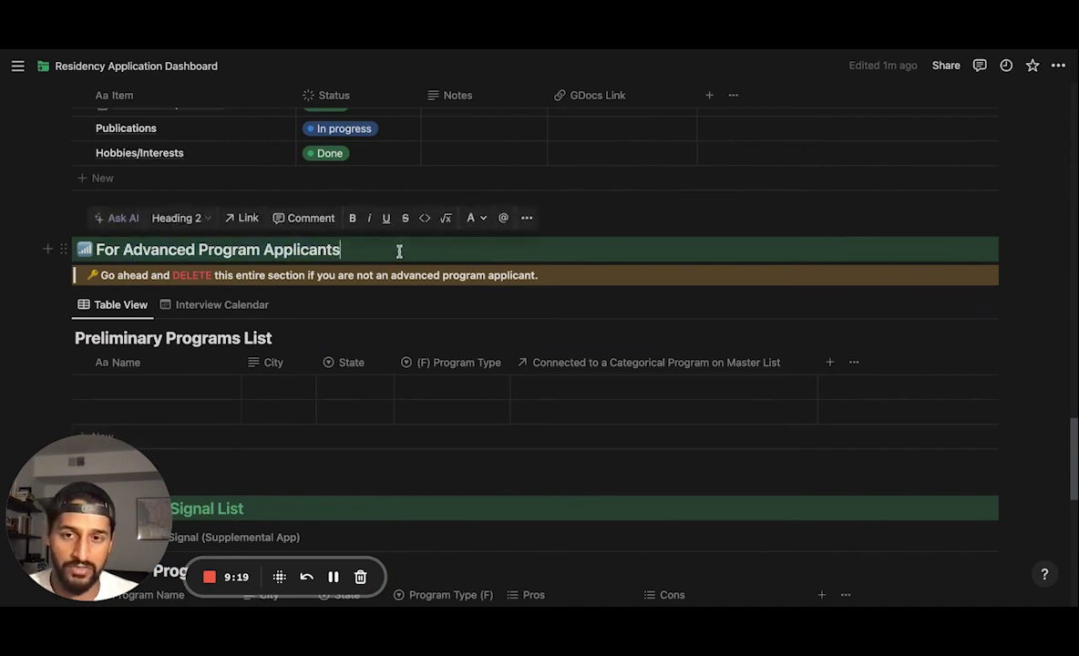
left_click(398, 249)
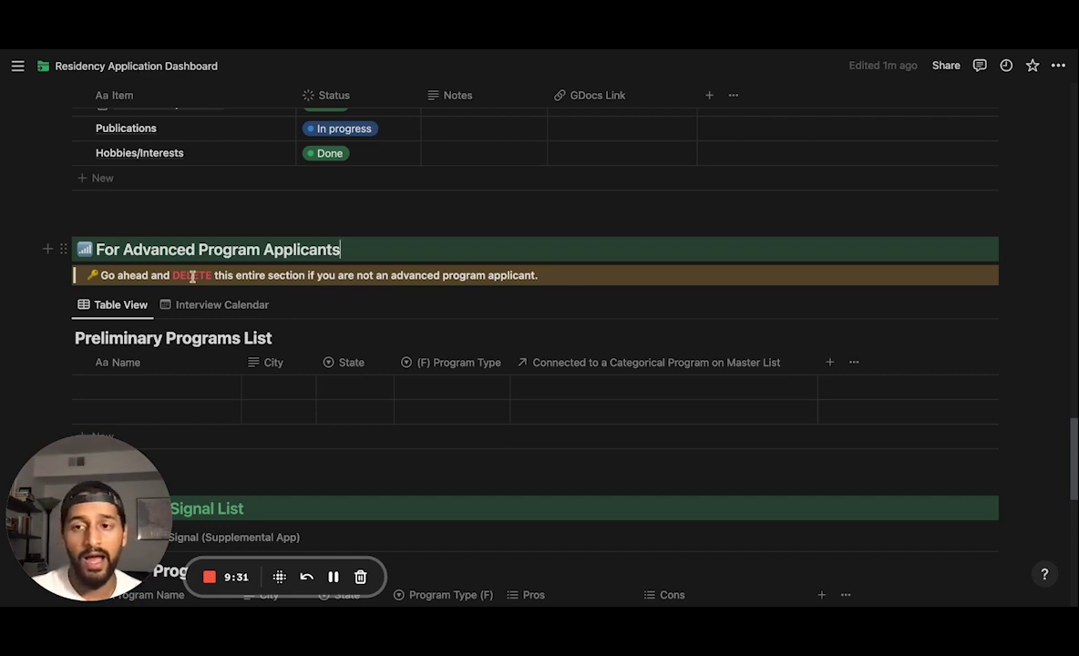
- Delete the entire For Advanced Program Applicants section, including its Preliminary Programs List
mouse_move(1038, 450)
left_mouse_down()
mouse_move(706, 329)
mouse_move(1037, 454)
left_mouse_up()
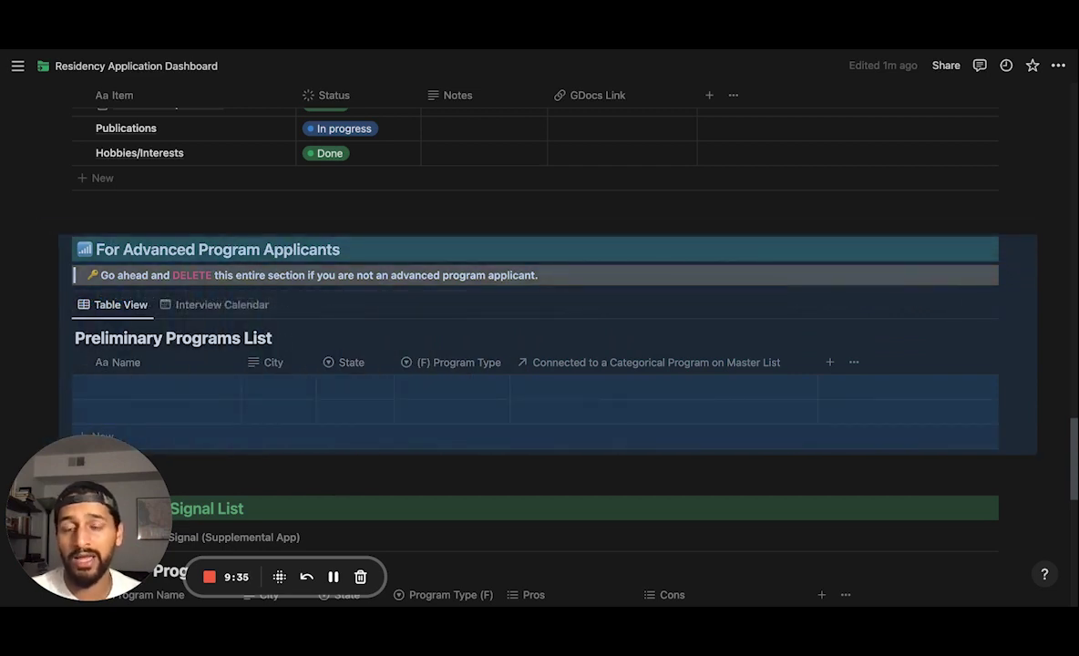
key("Escape")
key("Delete")
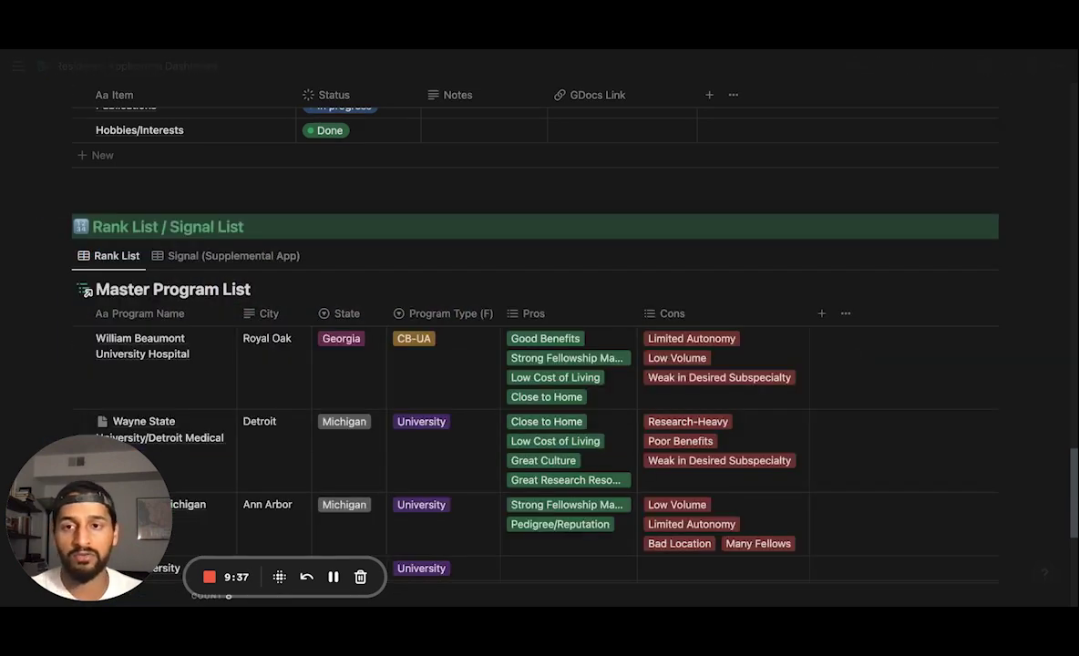
- In the Rank List, tag Loyola University's Pros with Resident Union, Low Cost of Living and Close to Home
scroll(110, 241, "down", 1)
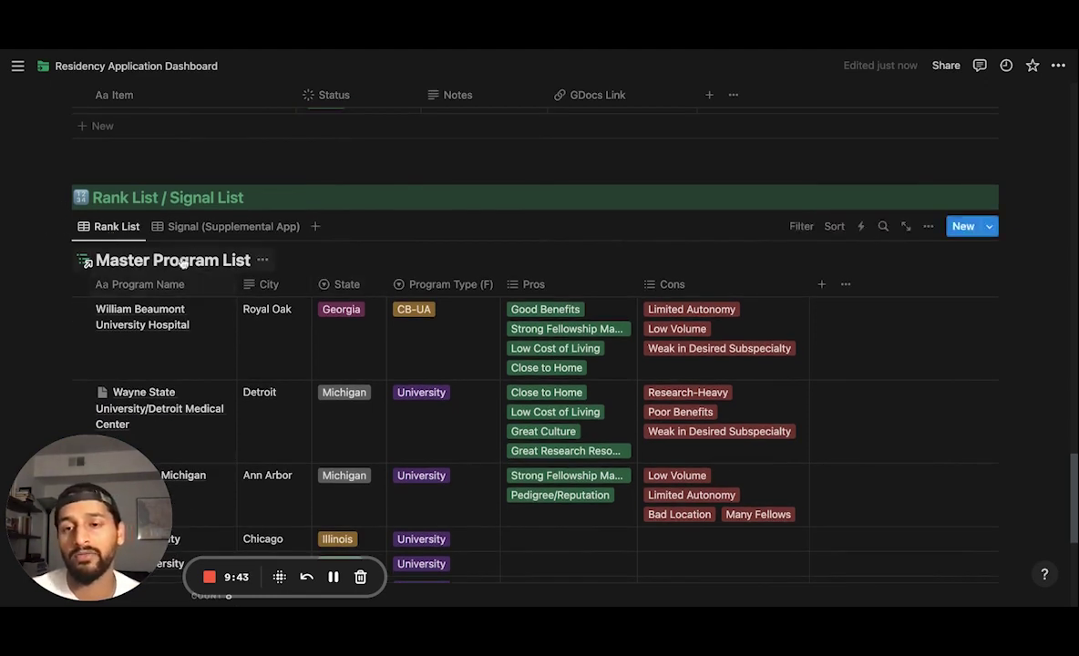
scroll(206, 266, "down", 2)
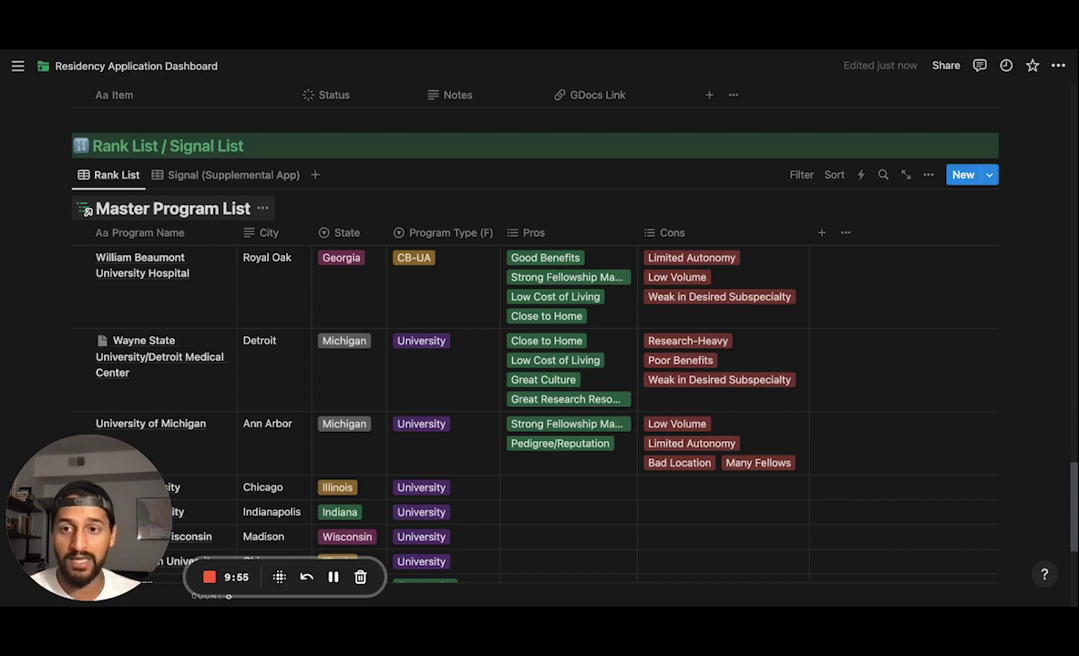
scroll(233, 368, "down", 2)
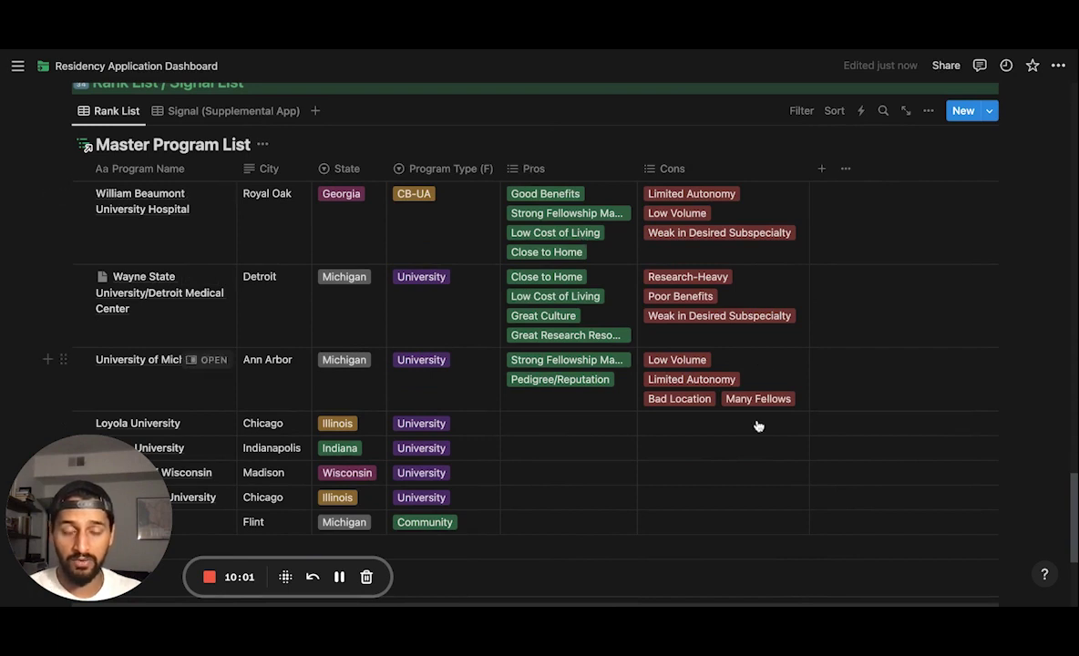
left_click(573, 425)
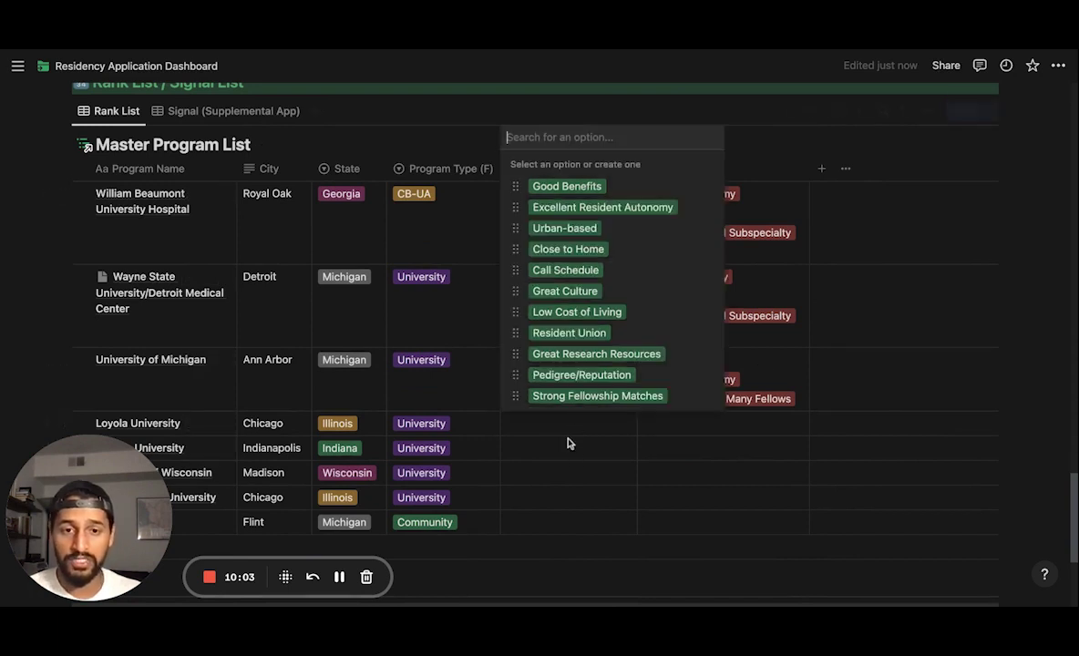
left_click(569, 333)
left_click(576, 311)
left_click(567, 249)
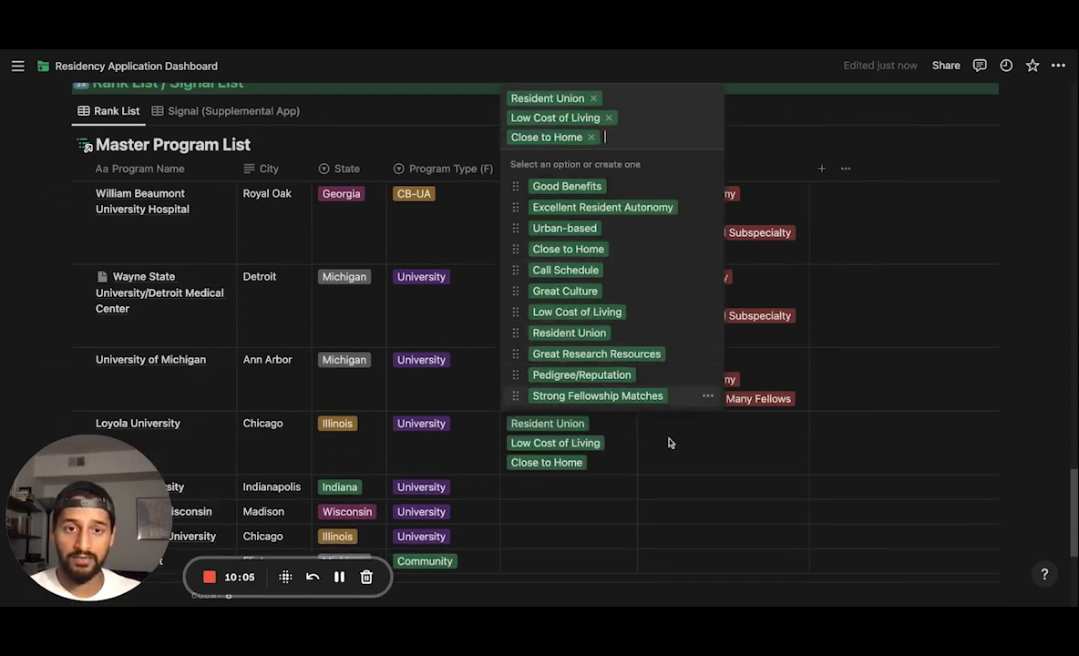
left_click(674, 443)
- Tag Loyola University's Cons with Poor Benefits, Weak in Desired Subspecialty and Weak Research
left_click(689, 425)
left_click(701, 290)
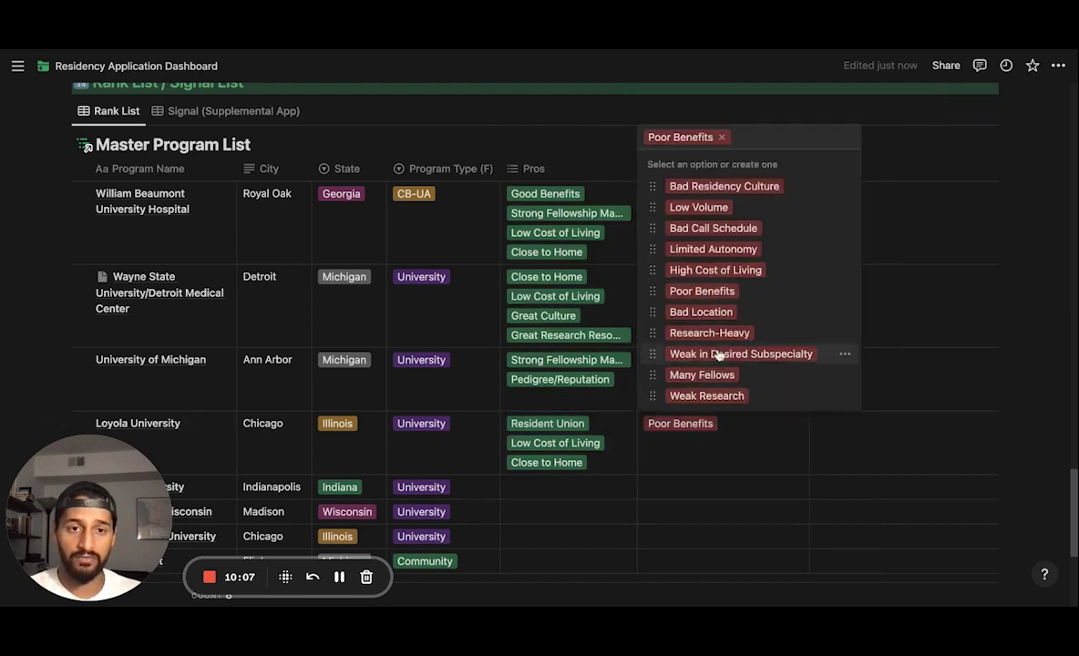
left_click(729, 354)
left_click(707, 395)
key("Escape")
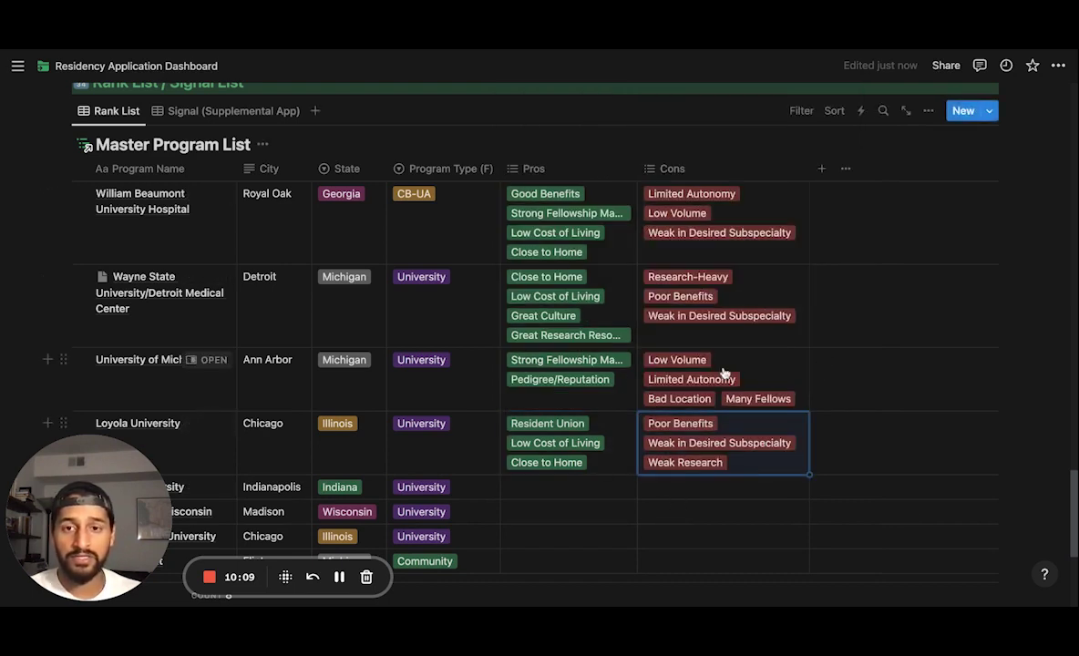
- Rank Loyola University second, between William Beaumont University Hospital and Wayne State, and clear the row selection
left_click_drag(65, 421, 62, 339)
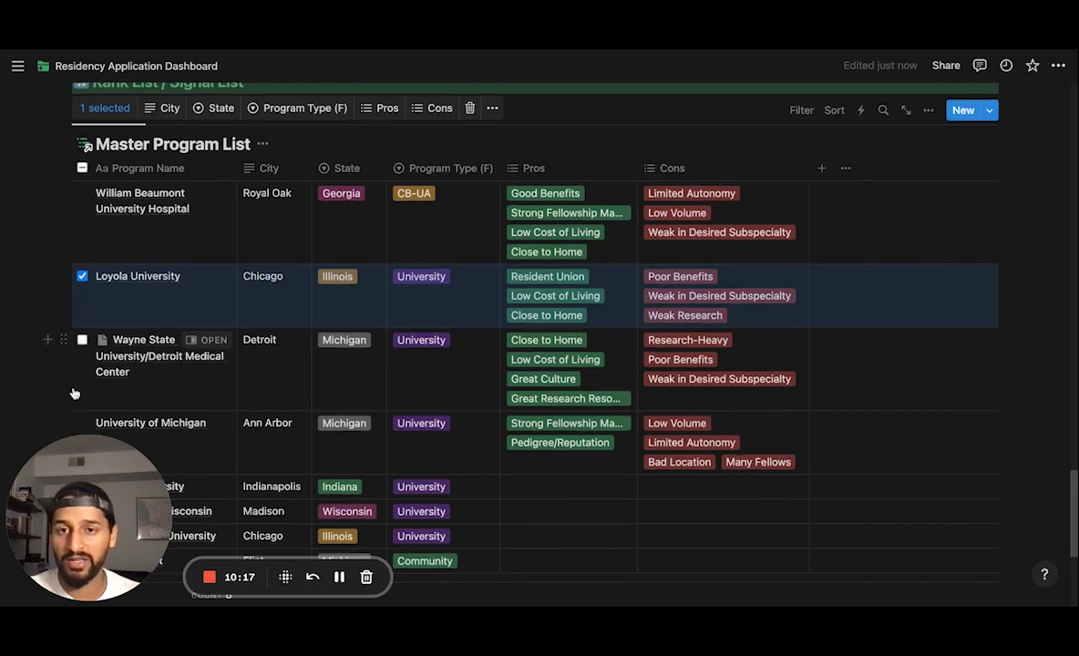
scroll(515, 157, "down", 2)
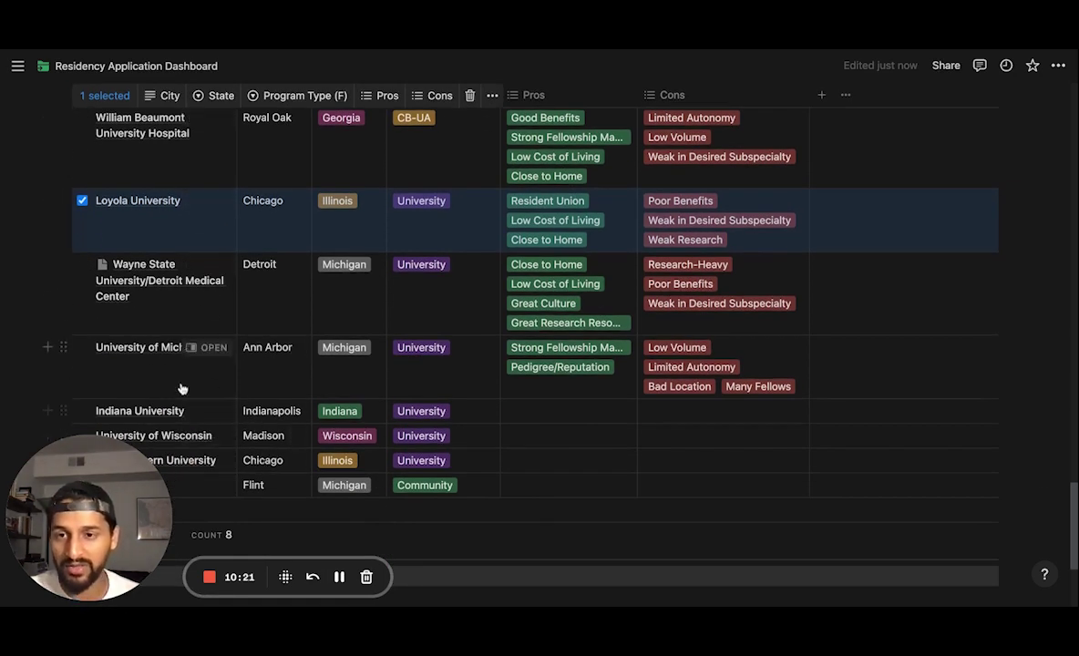
scroll(182, 389, "down", 1)
scroll(181, 383, "down", 3)
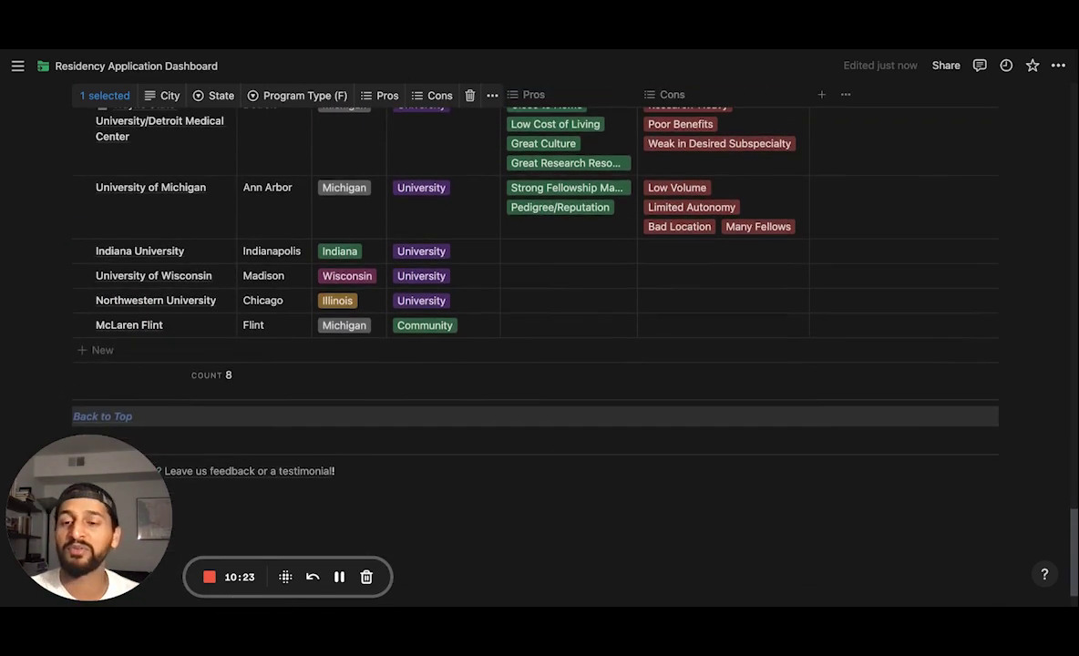
scroll(294, 273, "up", 8)
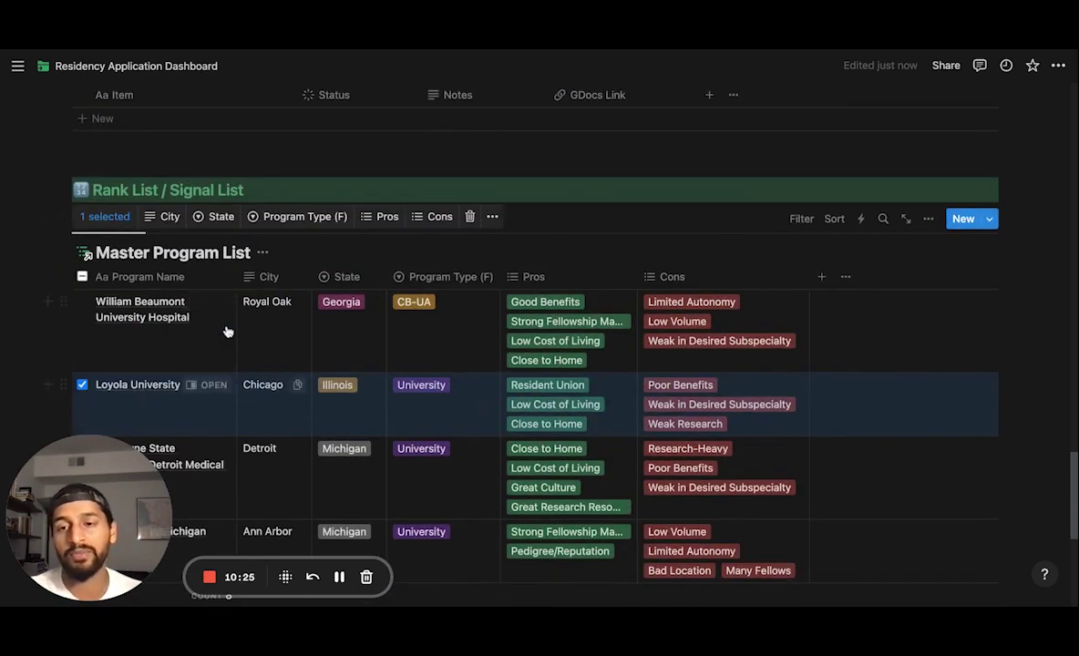
key("Escape")
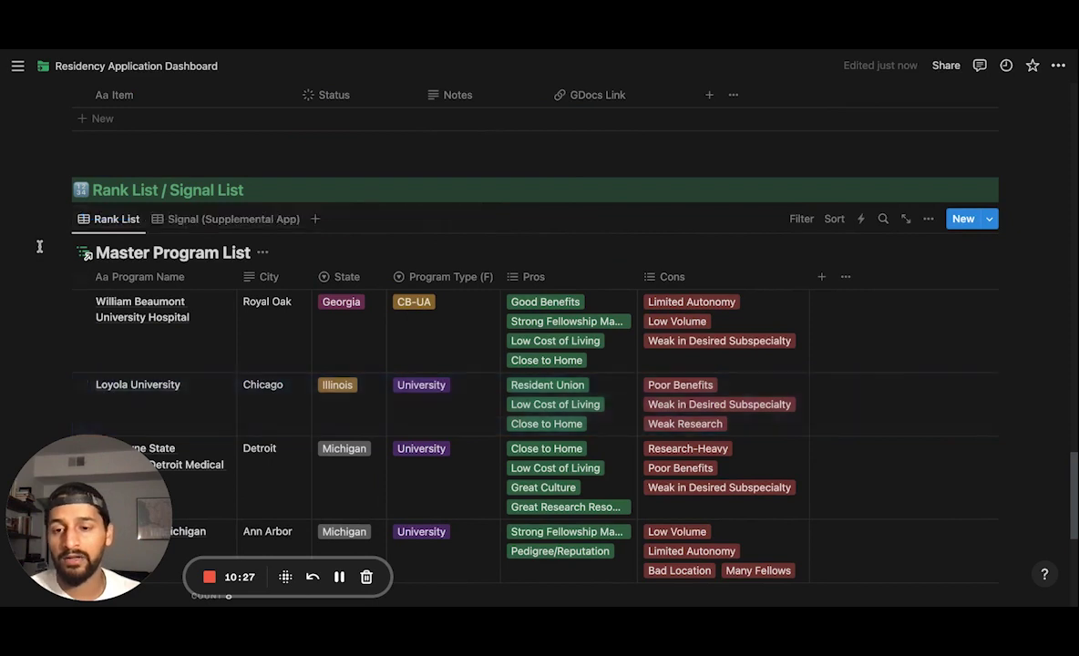
- Show the Signal (Supplemental App) view in the Rank List / Signal List section and look through its programs
left_click(181, 219)
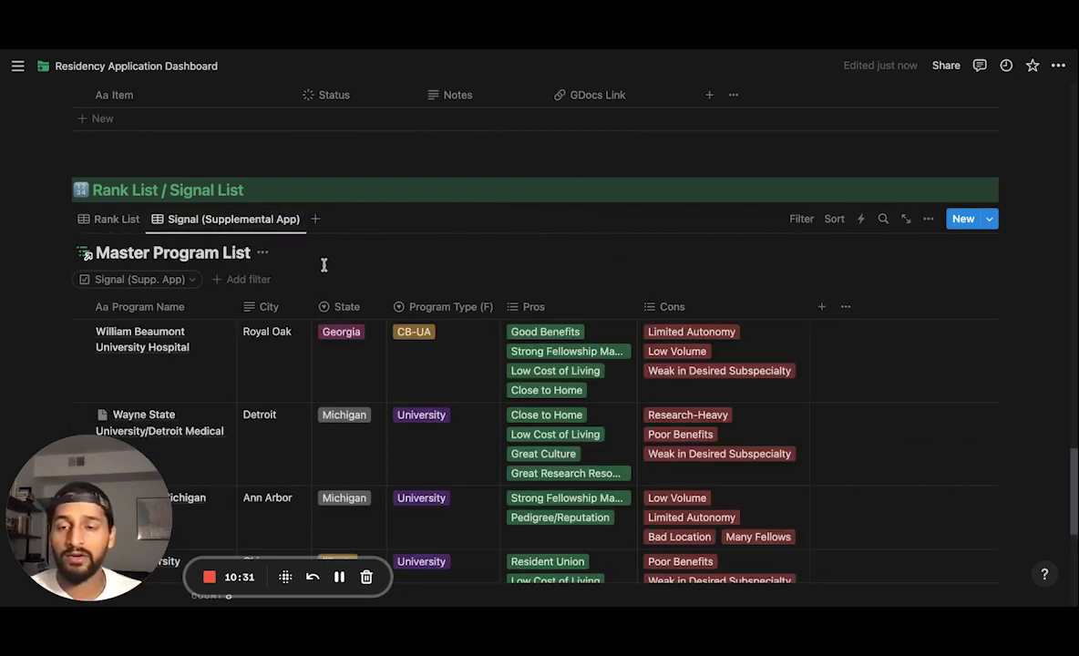
scroll(272, 354, "down", 2)
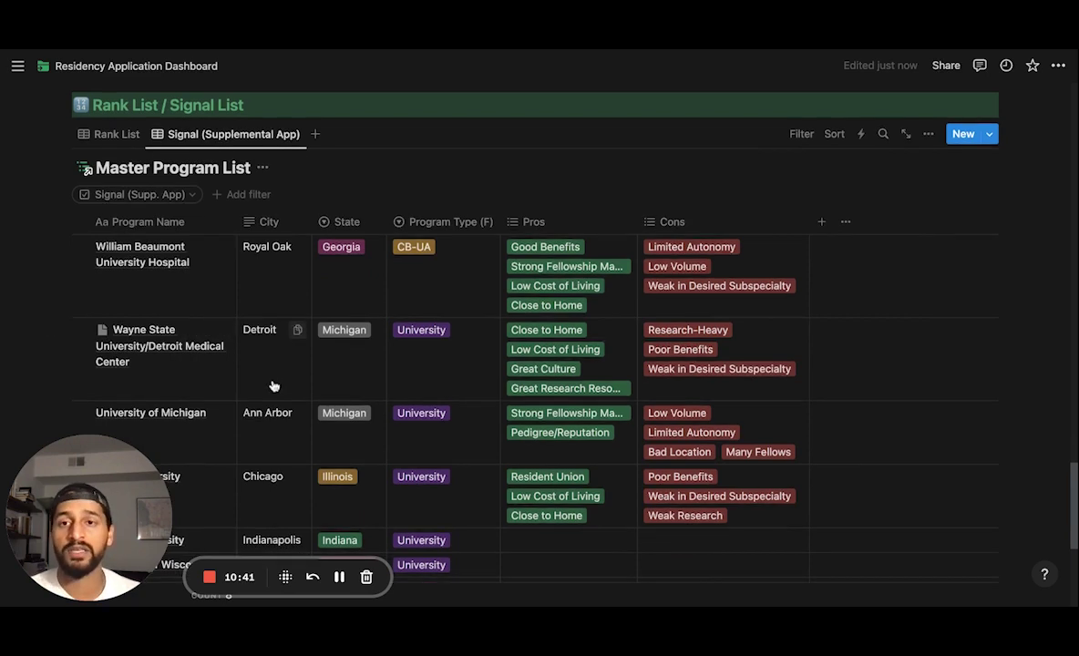
scroll(273, 383, "down", 1)
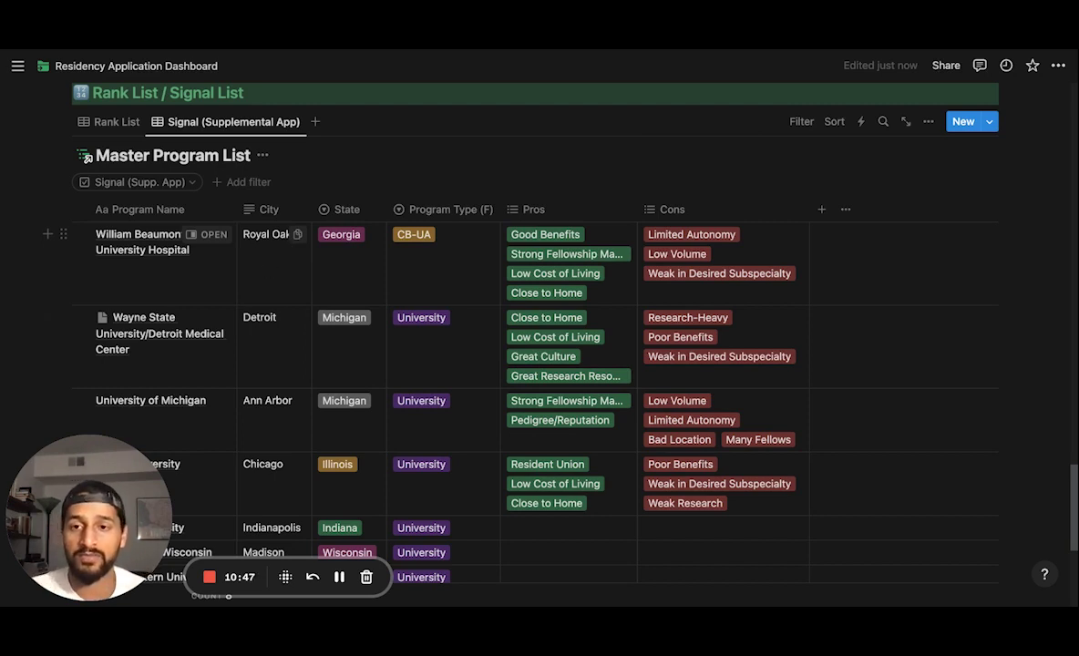
scroll(217, 366, "down", 3)
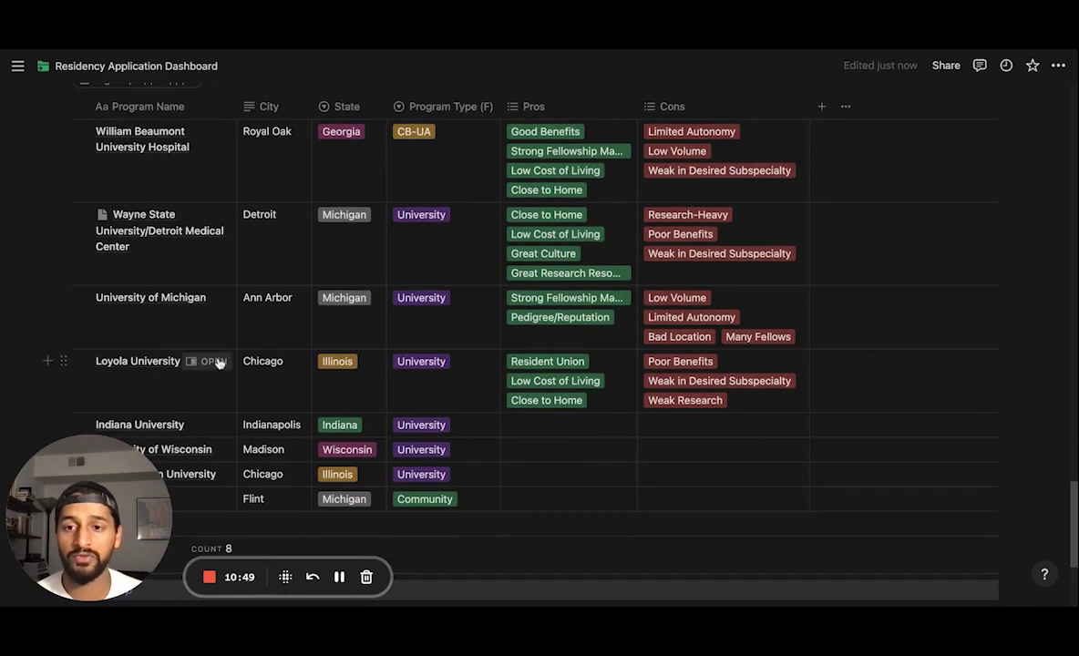
scroll(212, 359, "up", 4)
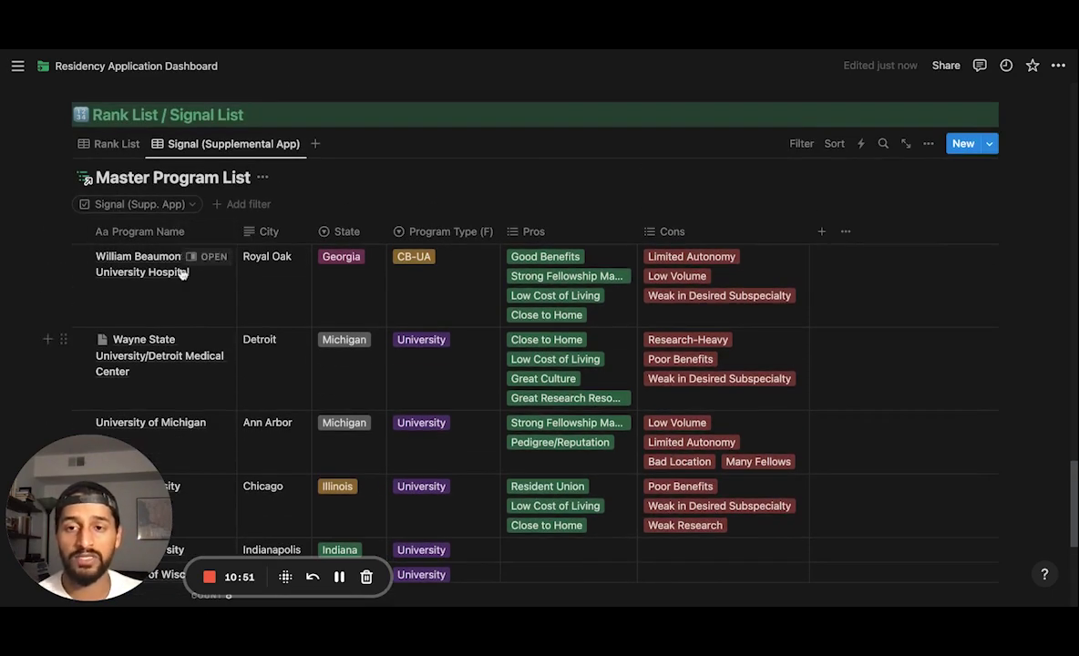
scroll(226, 354, "down", 3)
scroll(230, 425, "down", 1)
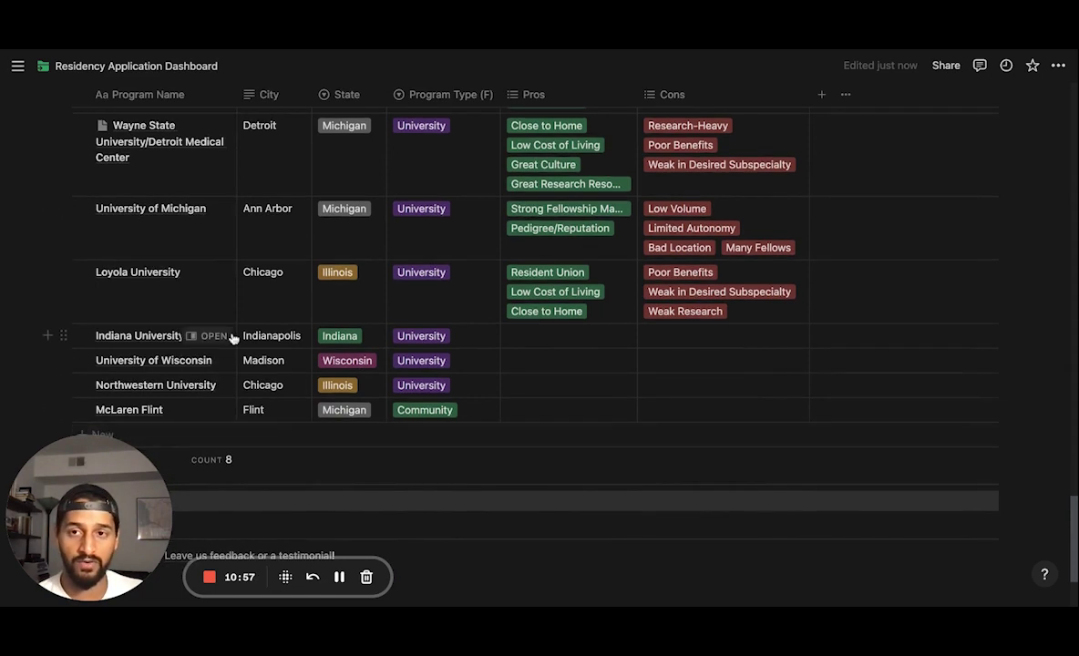
scroll(233, 337, "up", 2)
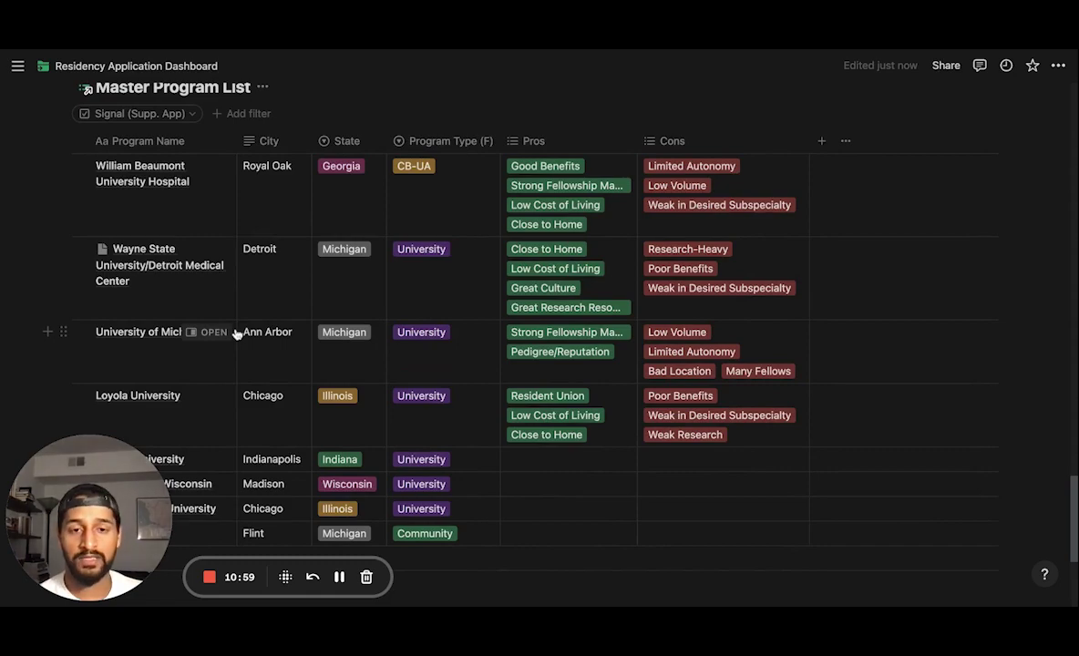
- Mark Wayne State University/Detroit Medical Center as Signal (Supp. App) in the All Programs view of the Master Program List
scroll(357, 345, "up", 10)
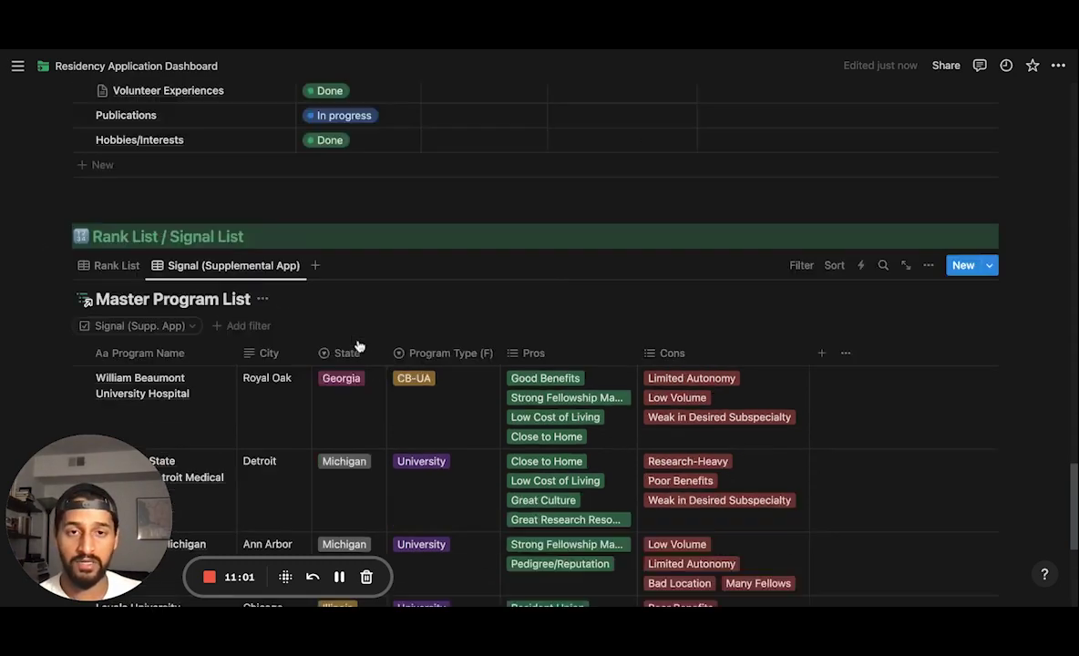
scroll(359, 346, "down", 3)
scroll(358, 347, "down", 3)
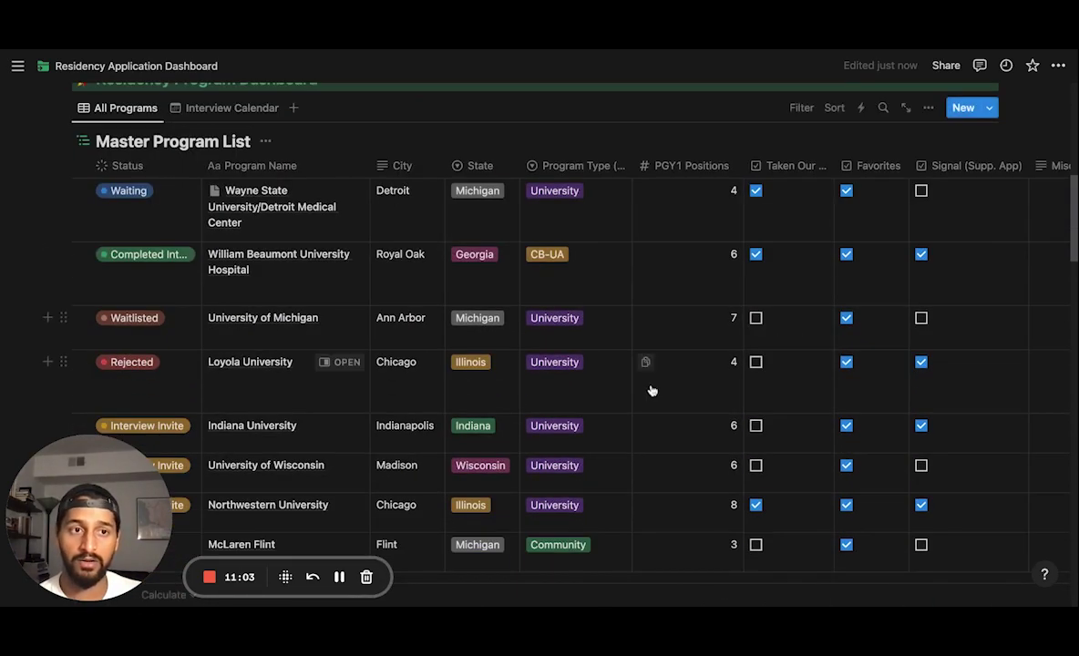
scroll(321, 179, "up", 2)
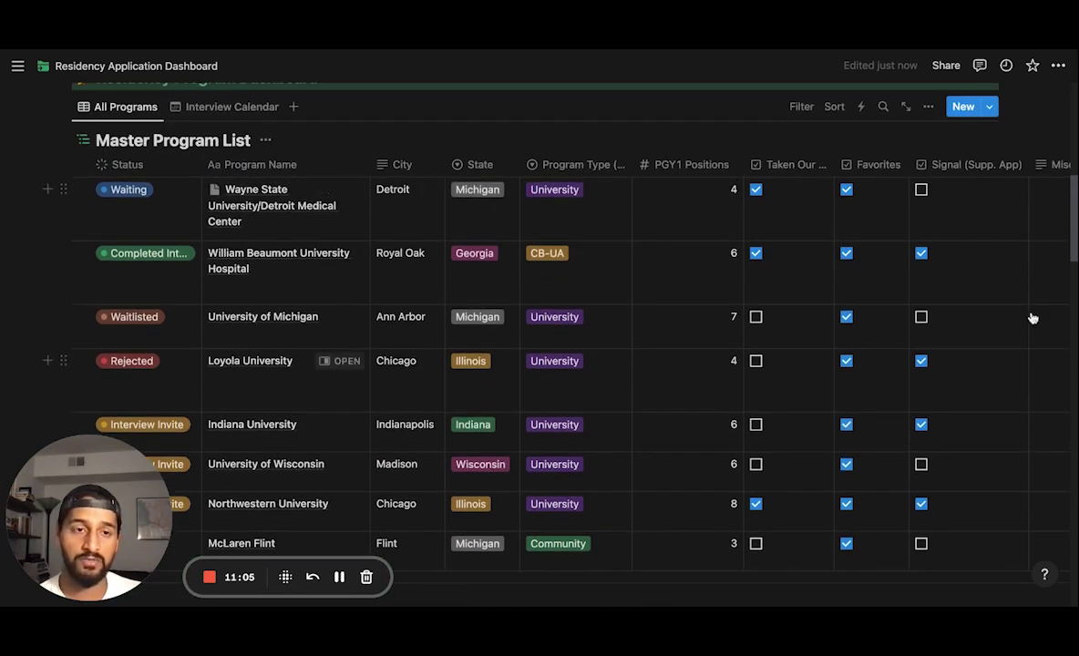
left_click(921, 191)
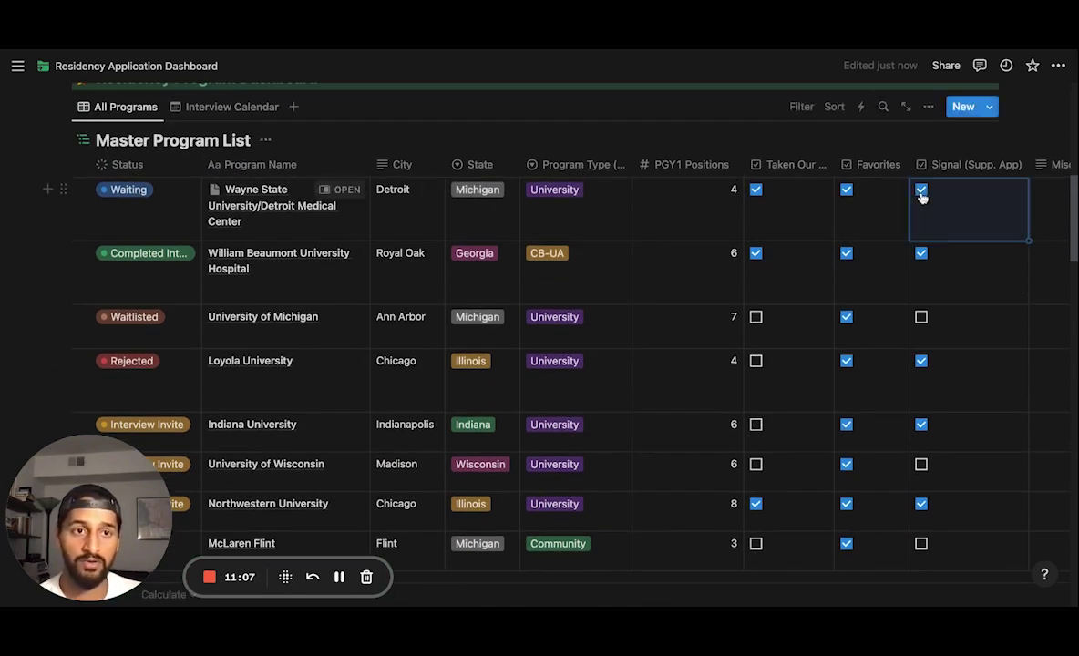
- Check the Signal (Supplemental App) list again, including each program's Pros and Cons
scroll(477, 474, "down", 20)
scroll(480, 474, "up", 4)
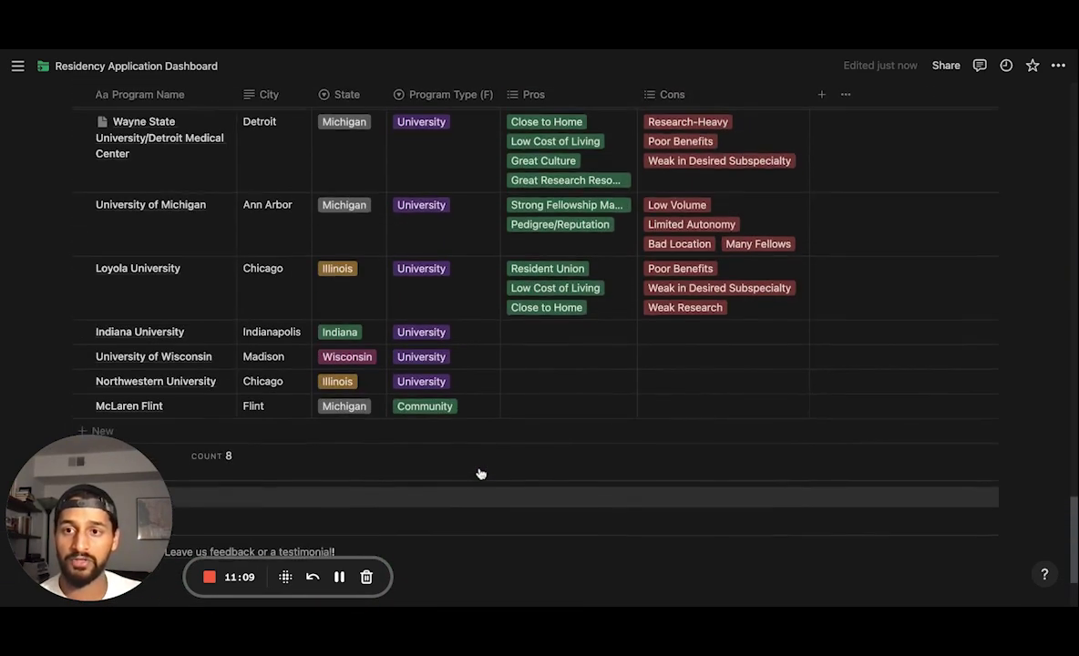
scroll(387, 251, "up", 3)
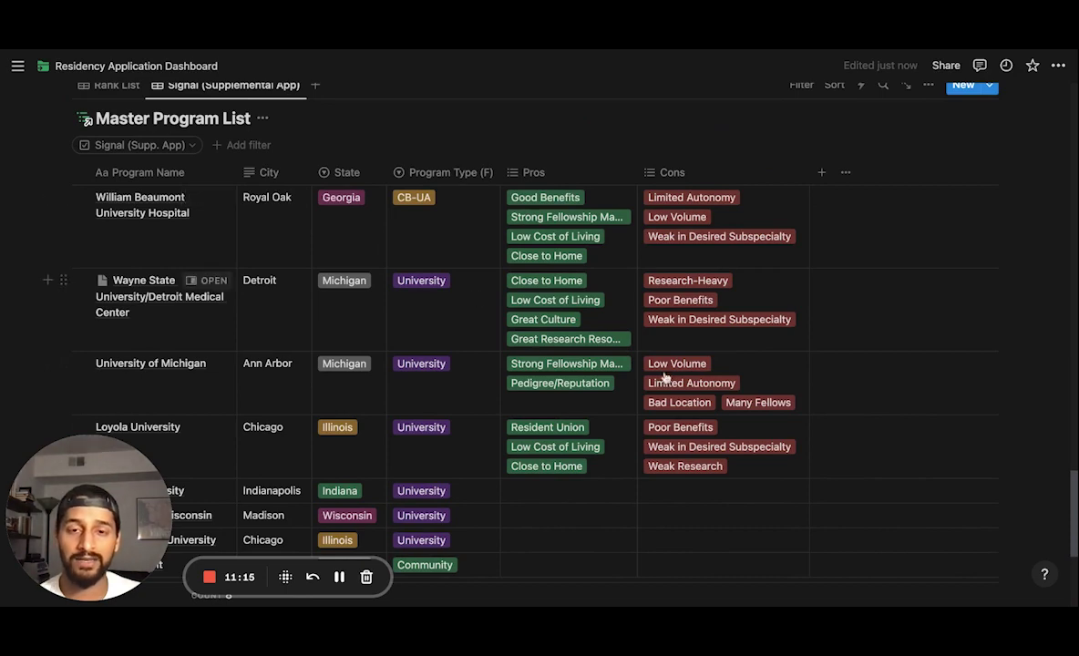
scroll(645, 412, "down", 3)
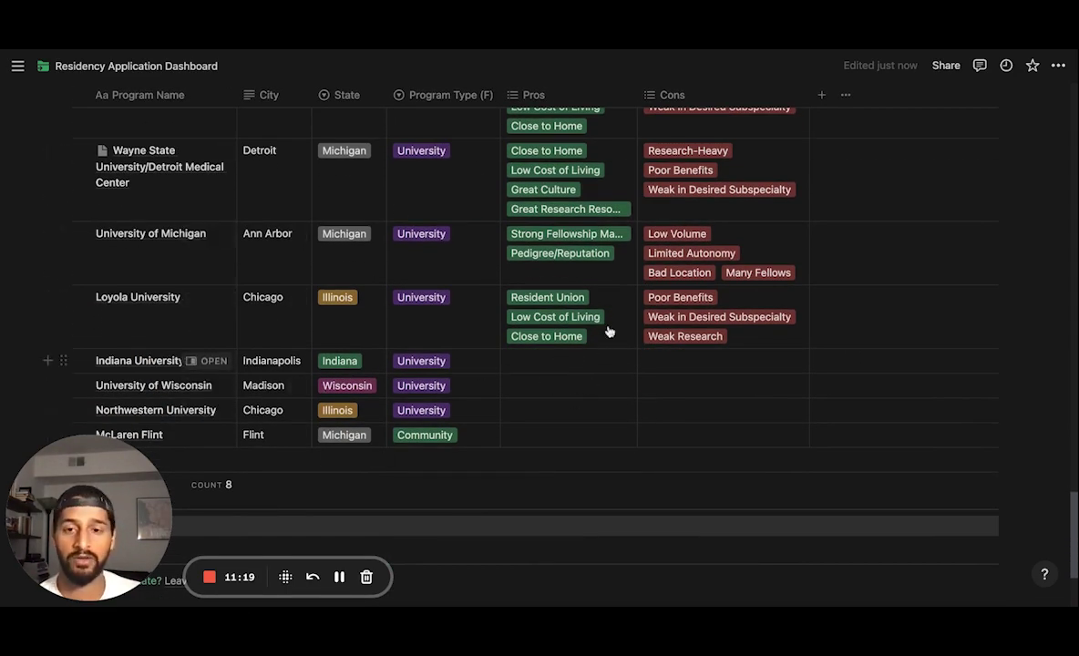
scroll(544, 320, "down", 3)
scroll(555, 336, "up", 6)
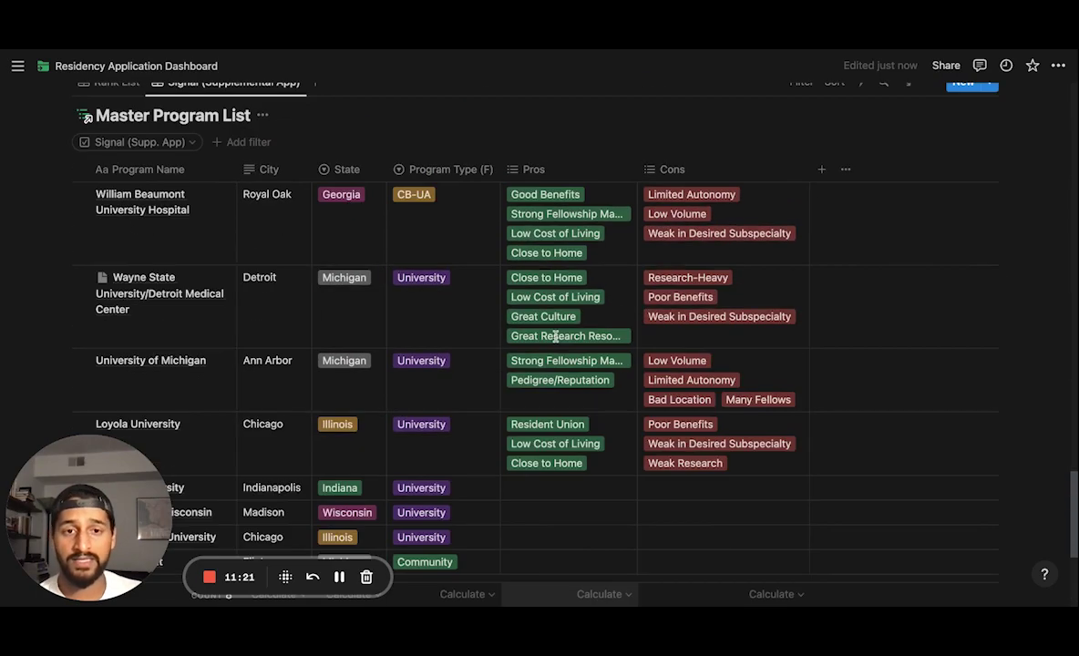
- Return to the Residency Program Dashboard and review the statuses and checkboxes of the programs in the Master Program List
scroll(555, 336, "up", 20)
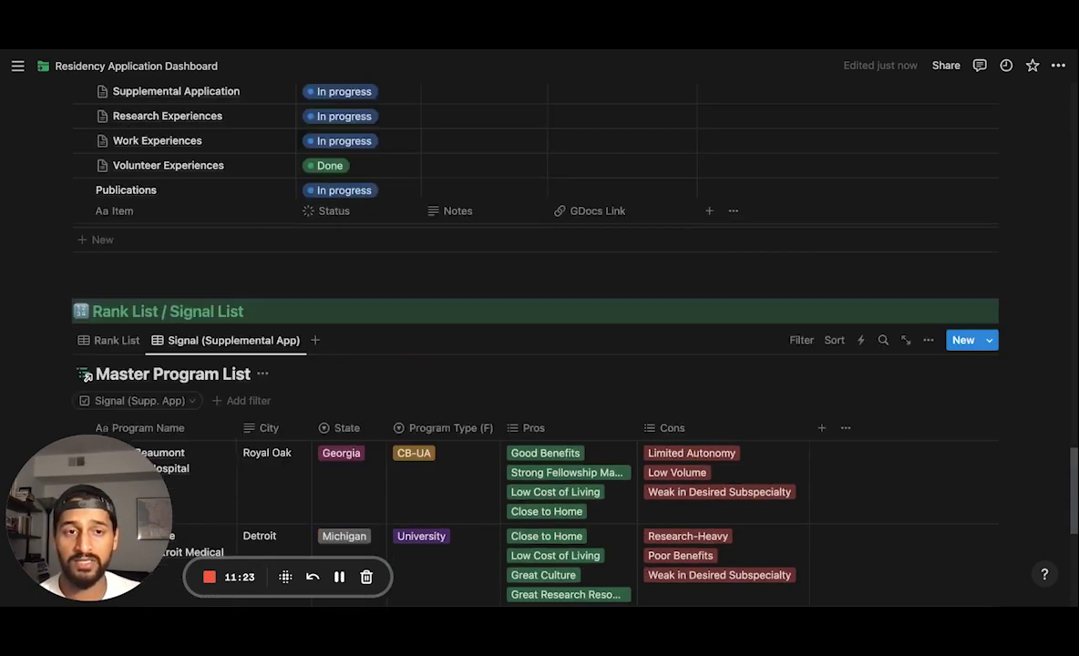
scroll(544, 336, "down", 12)
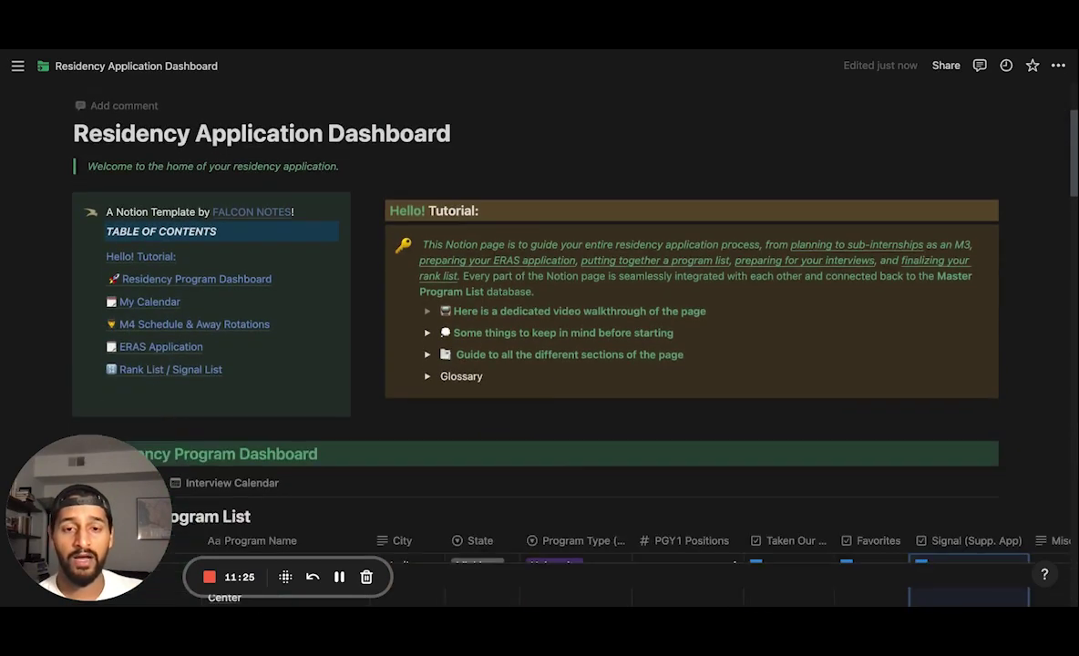
scroll(544, 336, "up", 2)
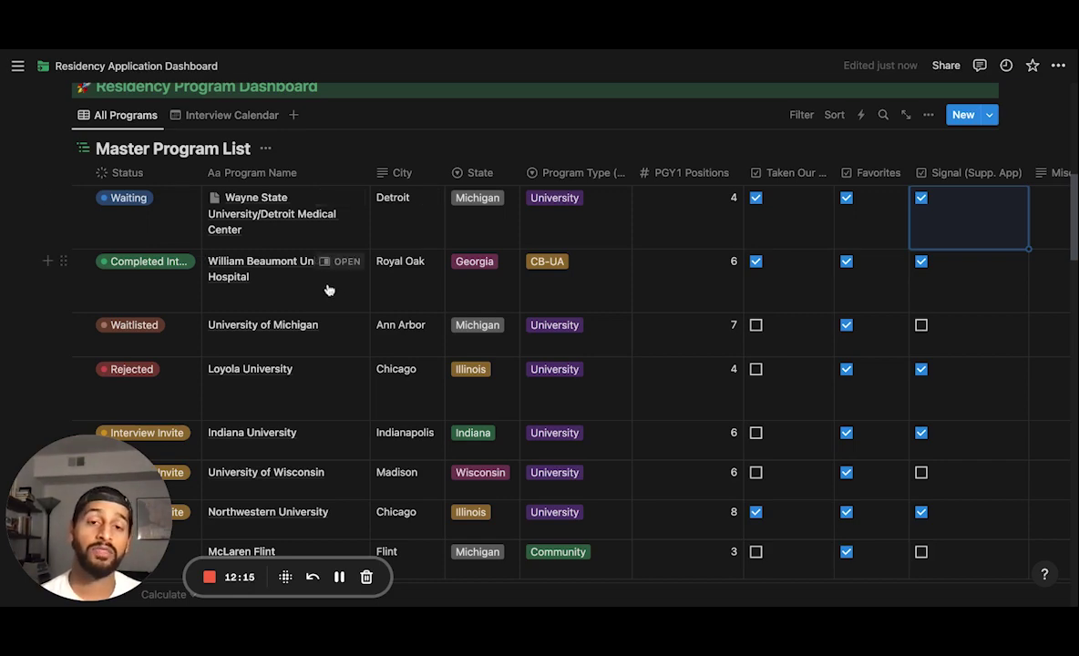
scroll(246, 303, "down", 3)
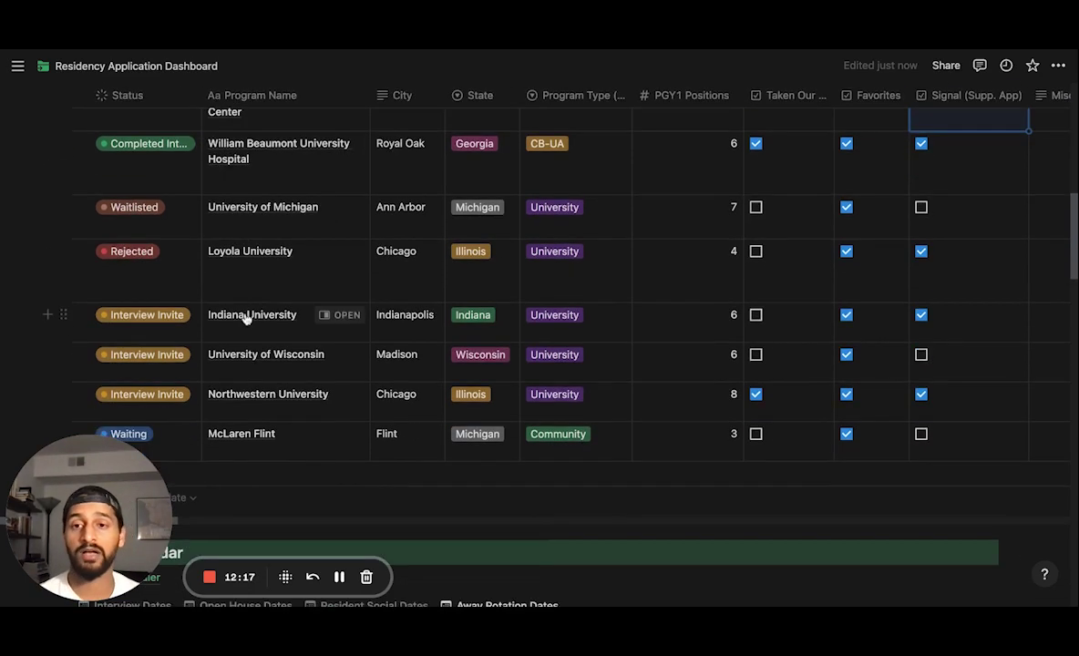
scroll(246, 314, "up", 3)
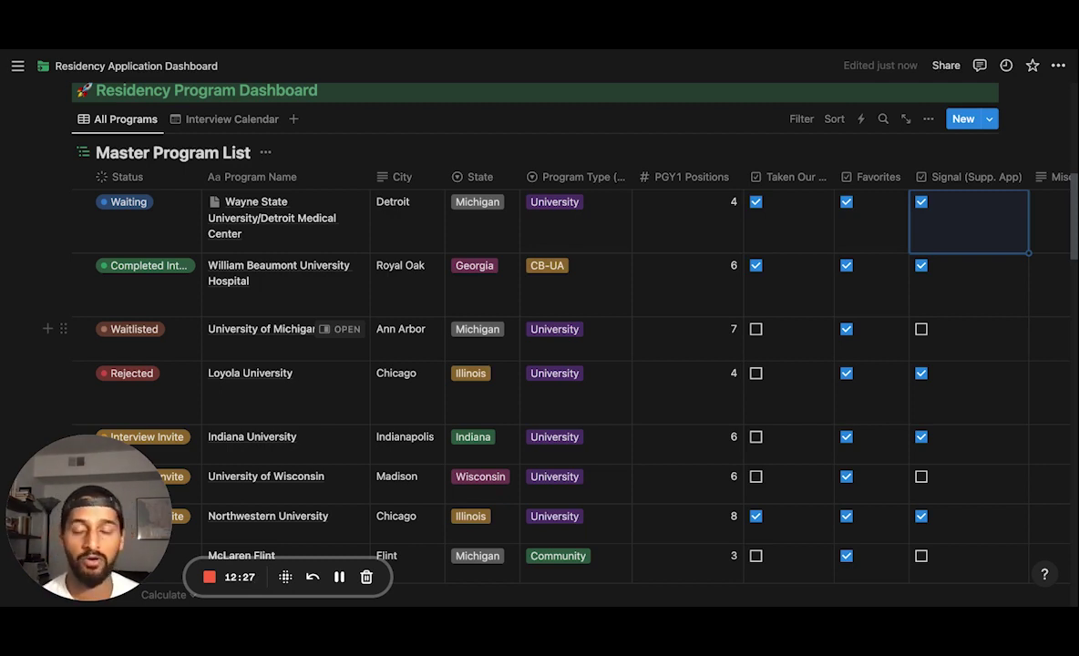
scroll(187, 240, "down", 1)
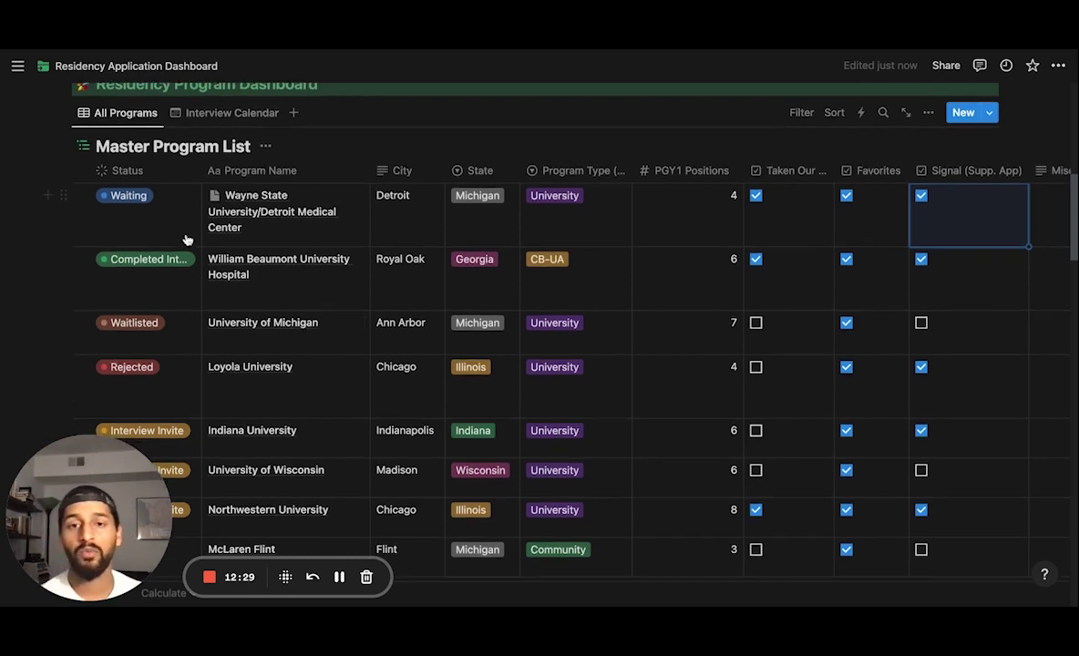
scroll(187, 240, "down", 1)
key("Escape")
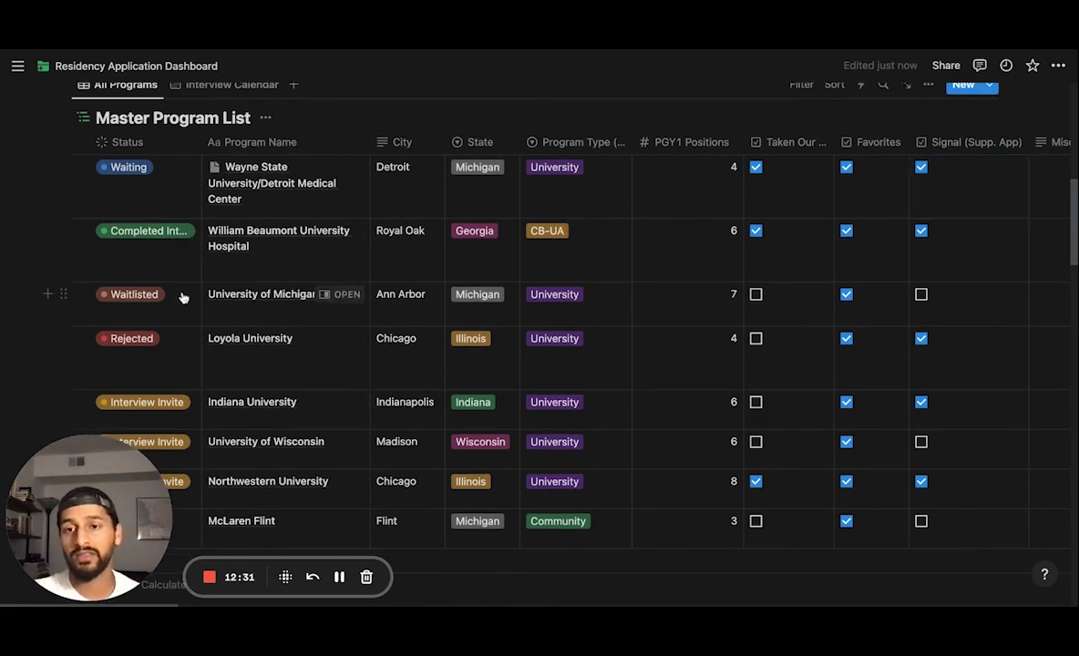
left_click(182, 297)
key("Escape")
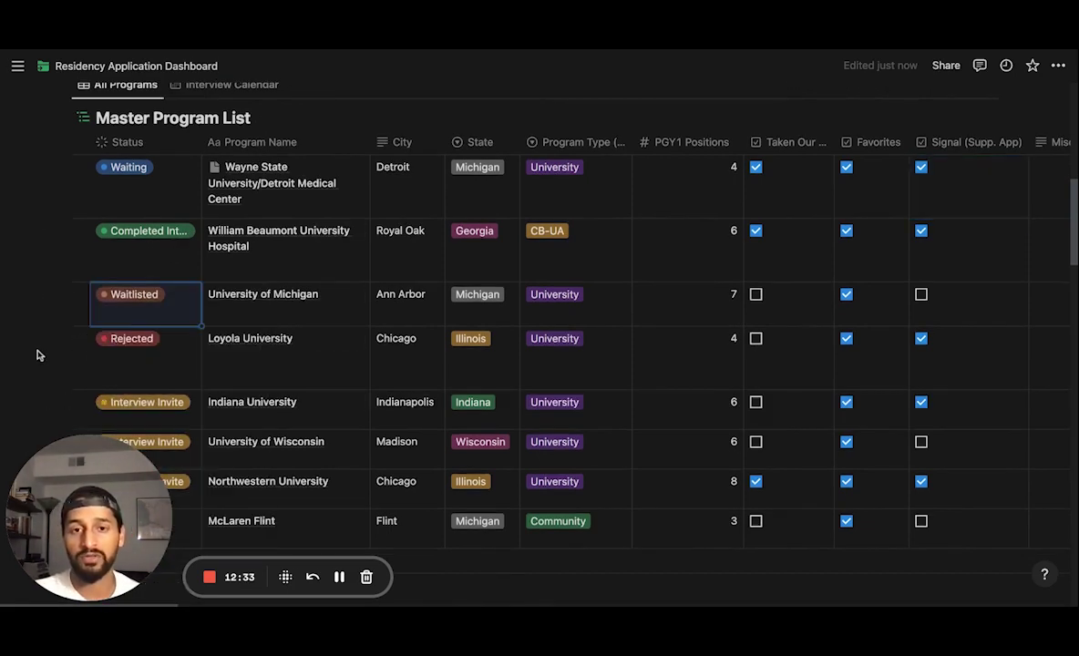
- Look over the whole dashboard page, check the feedback and testimonial link at its end, and return to the page's cover
scroll(448, 344, "up", 5)
scroll(449, 343, "up", 2)
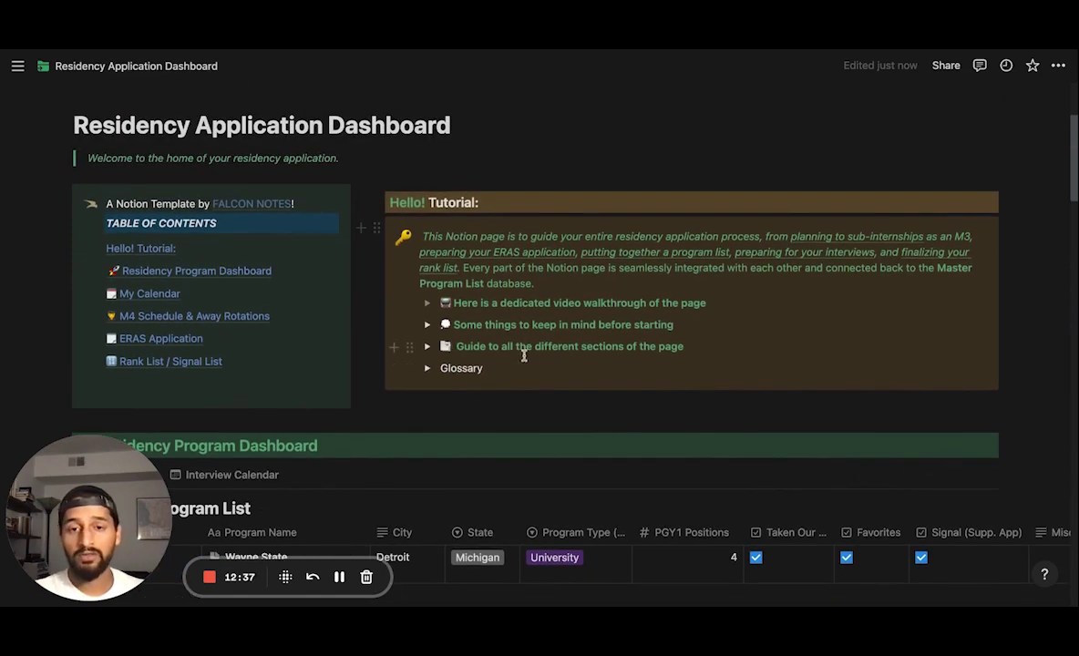
scroll(471, 337, "down", 20)
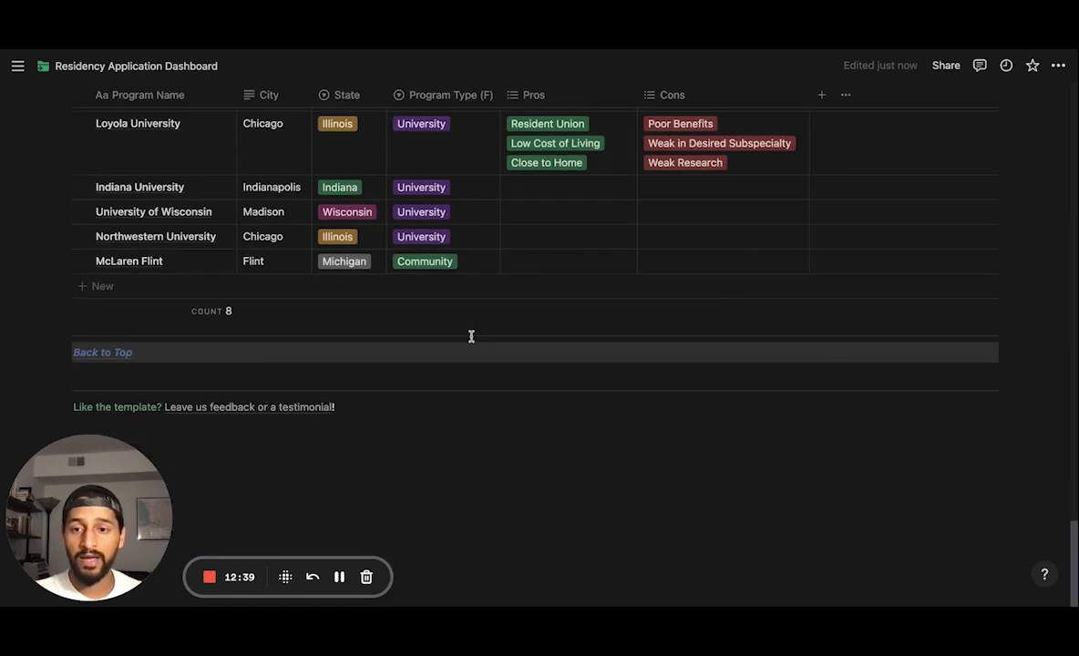
mouse_move(302, 415)
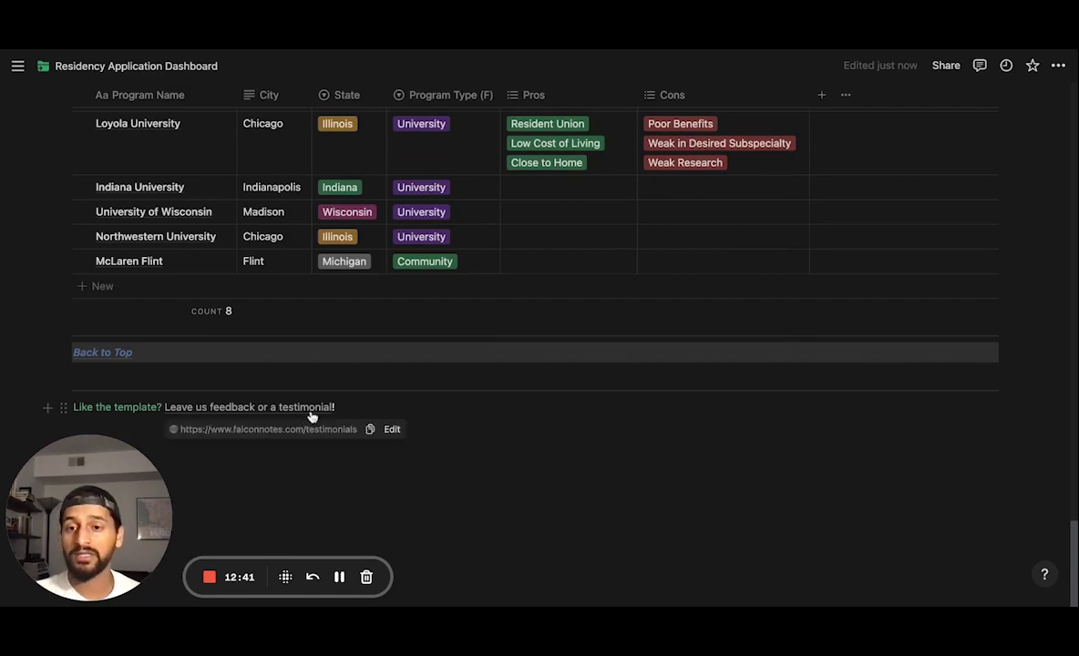
scroll(514, 455, "up", 15)
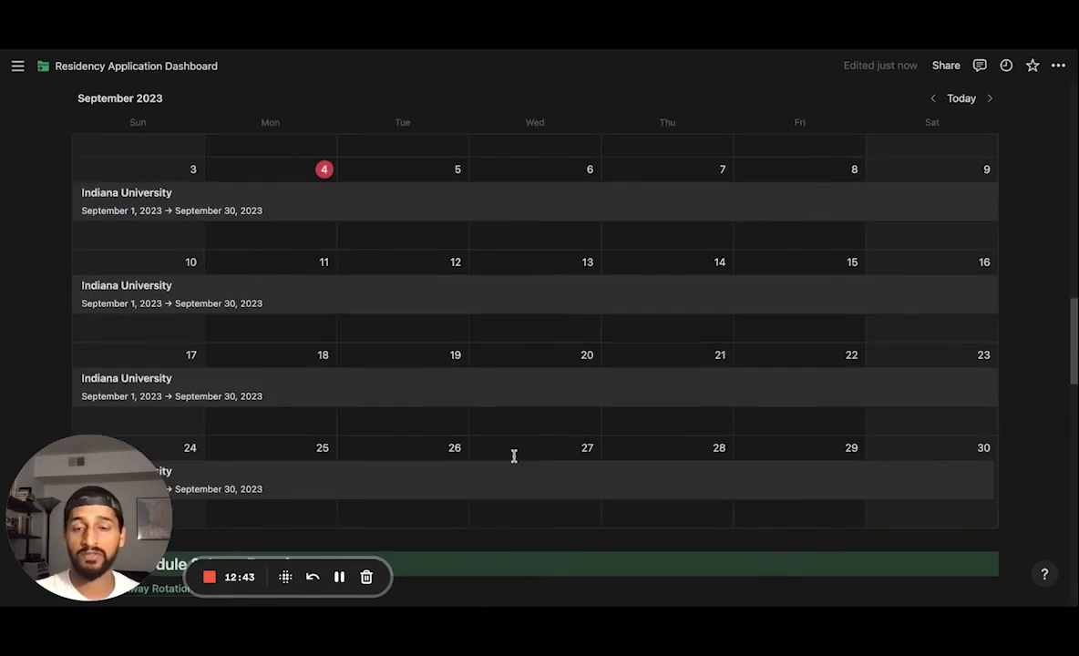
scroll(513, 455, "up", 15)
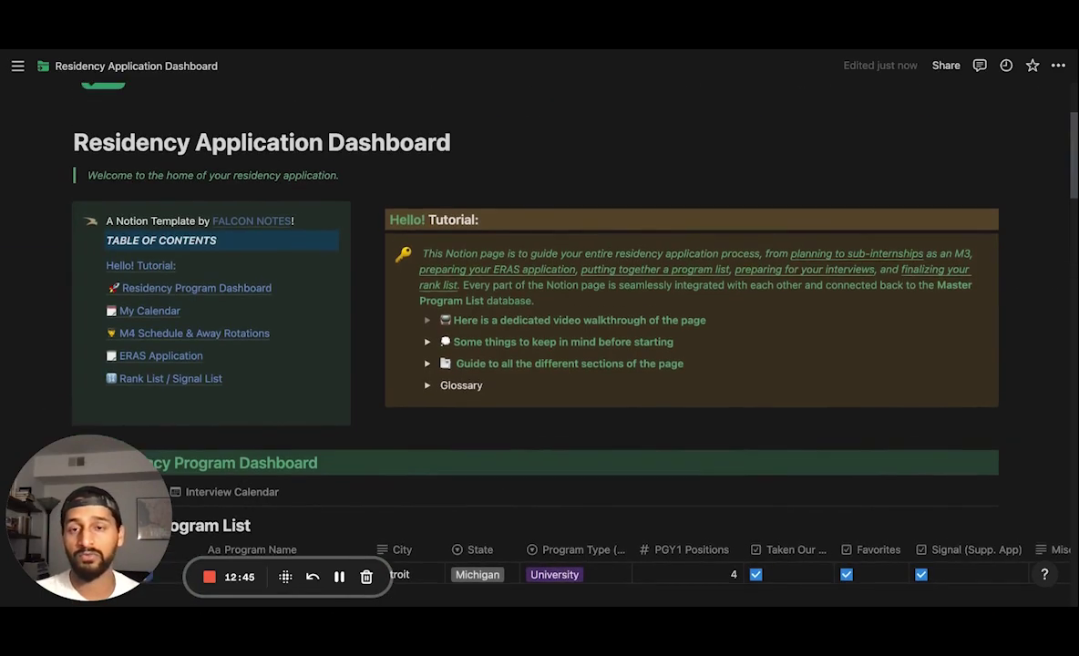
scroll(539, 364, "up", 3)
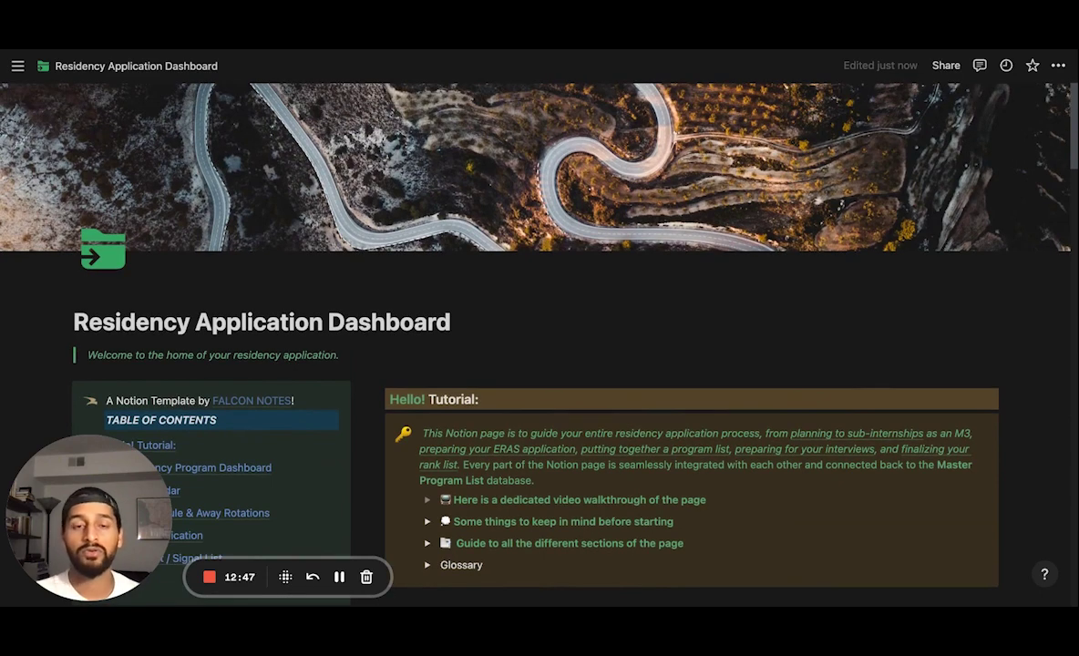